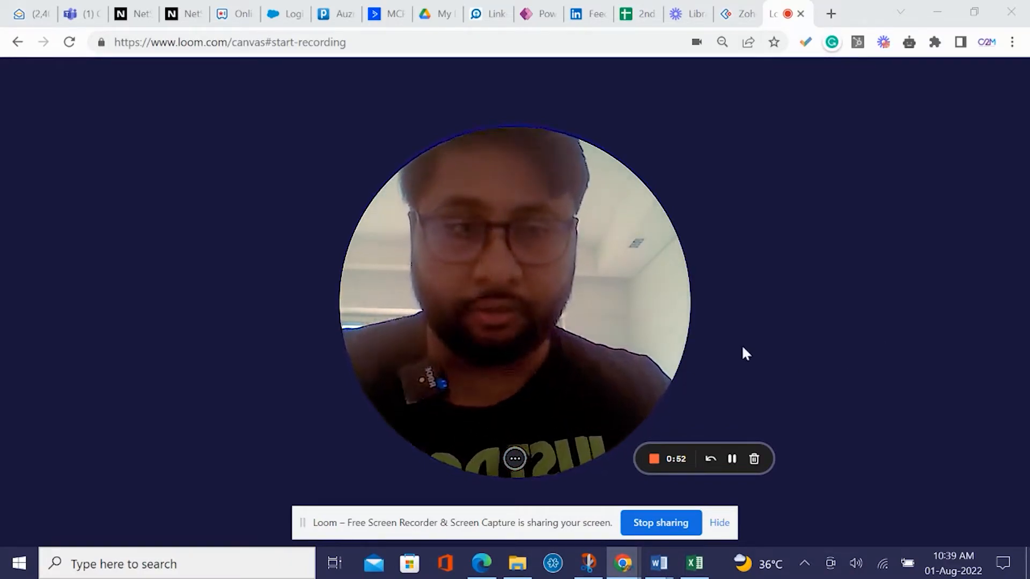
- Switch to the Zoho Creator browser tab and open the C2M Creator Series App's Order Form in the form builder
mouse_move(680, 409)
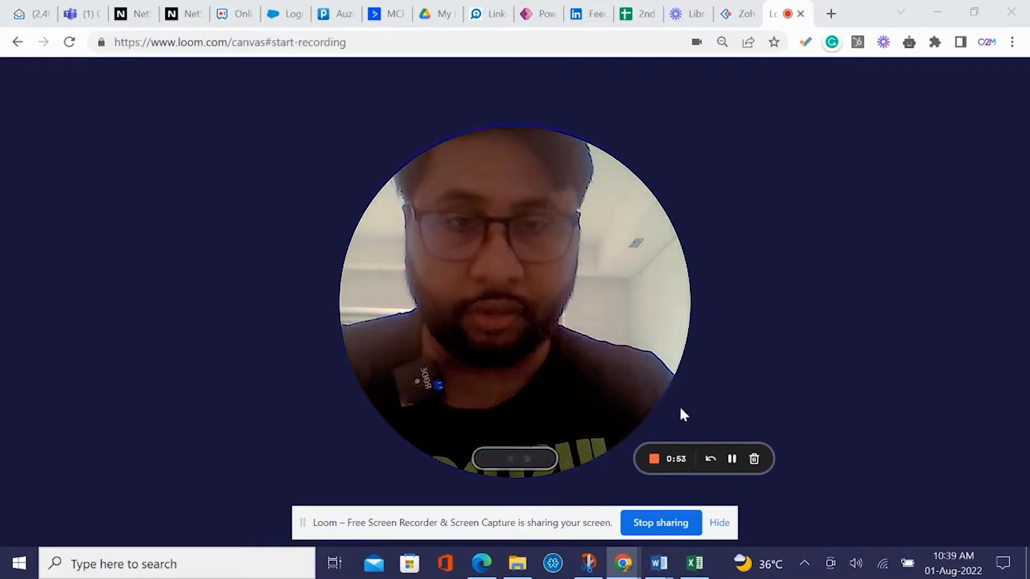
left_click(510, 459)
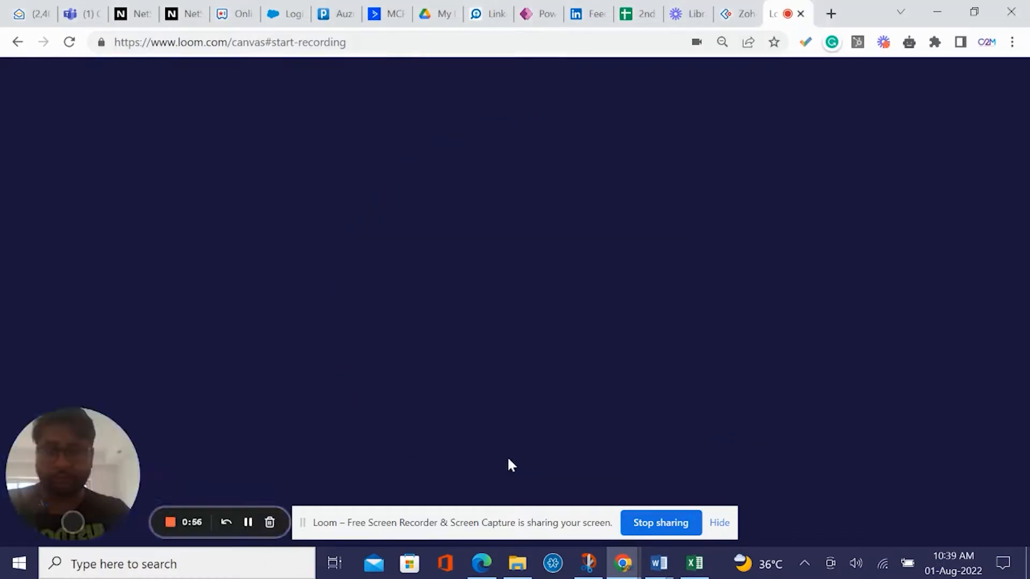
left_click(739, 15)
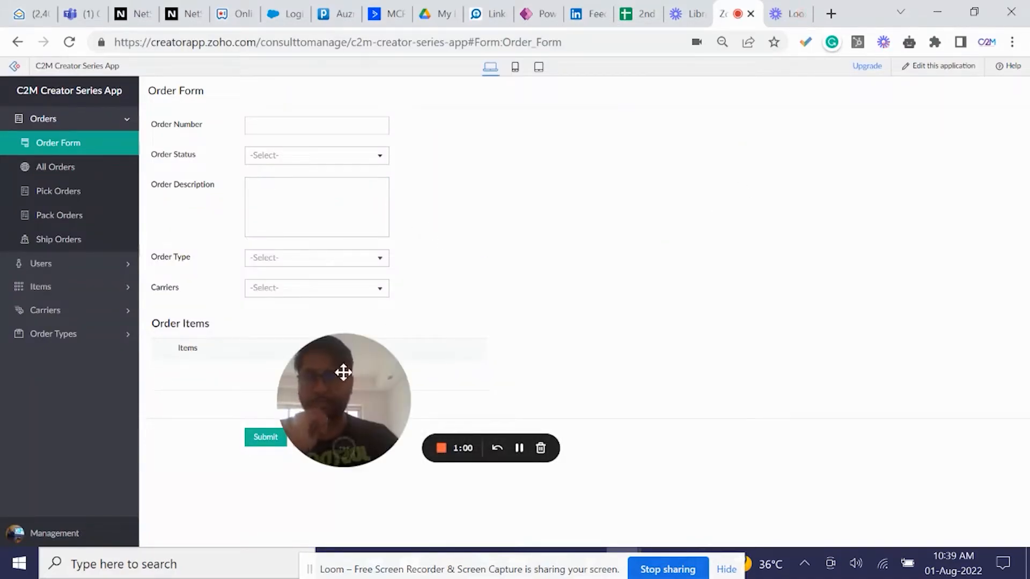
left_click_drag(342, 370, 70, 449)
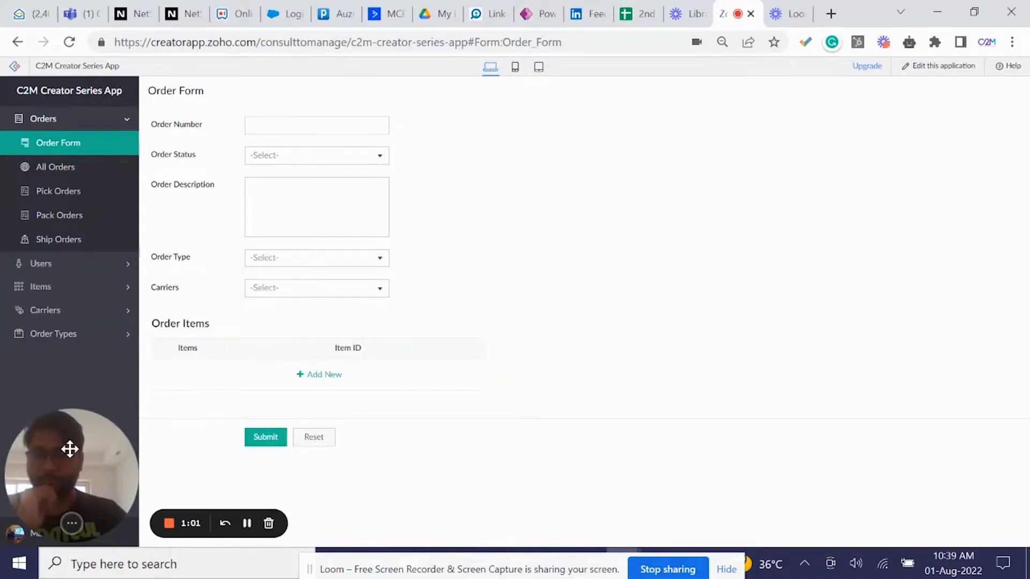
left_click(110, 126)
left_click(111, 128)
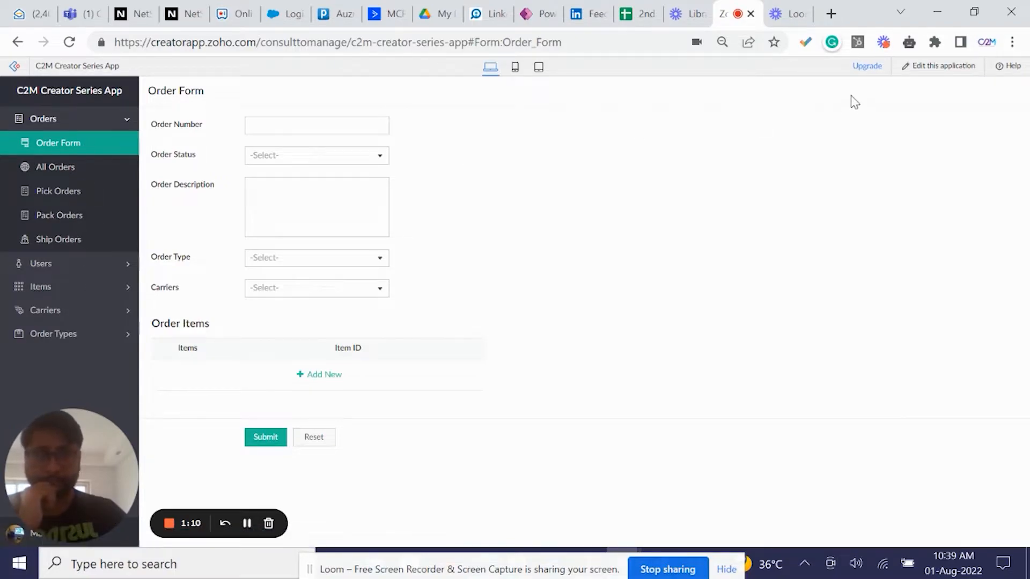
left_click(918, 66)
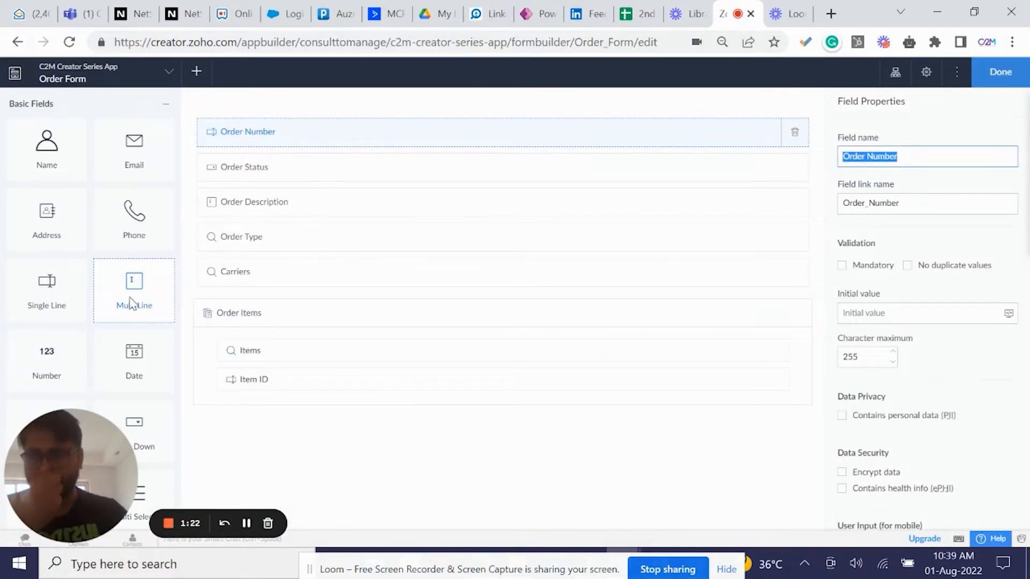
- Add an Address field directly below Order Number in the Order Form and name it Location
scroll(85, 296, "down", 3)
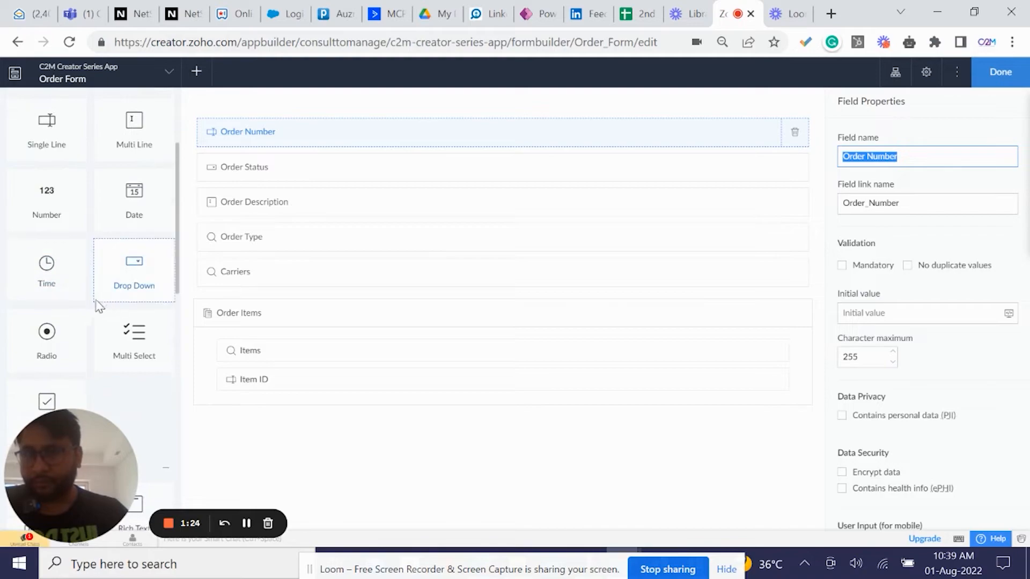
scroll(99, 305, "down", 9)
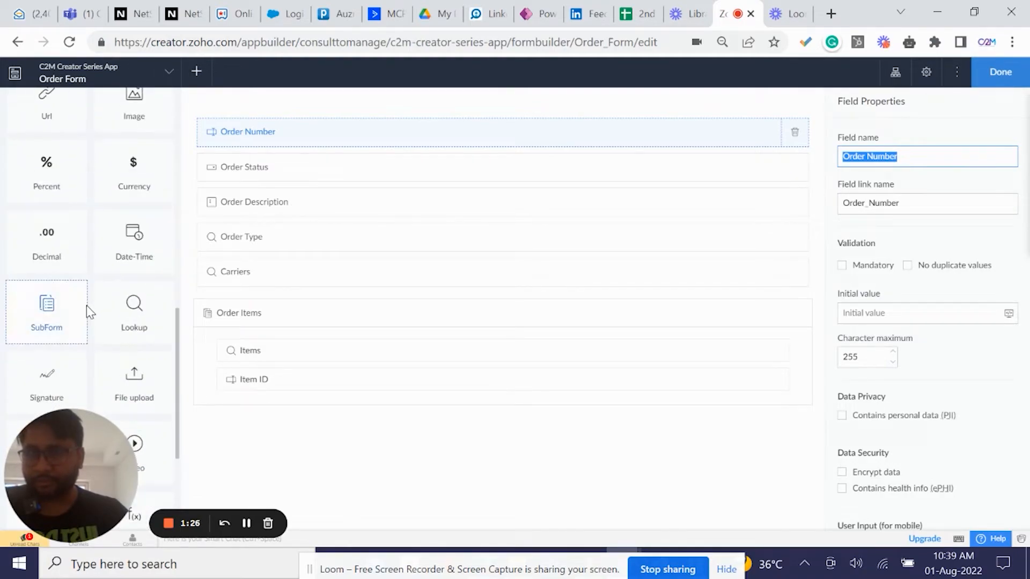
scroll(86, 306, "down", 3)
scroll(102, 305, "up", 15)
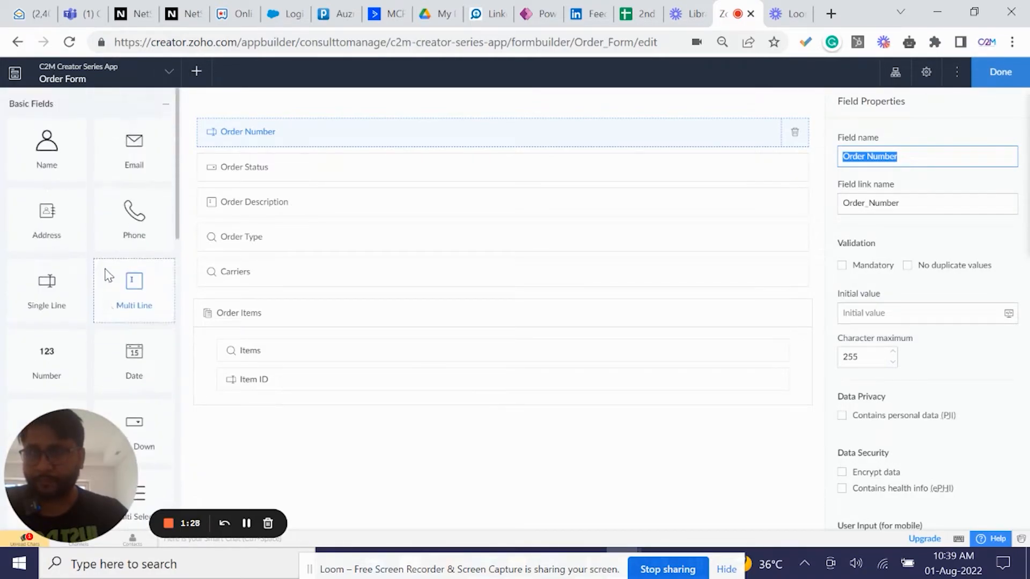
left_click_drag(74, 229, 273, 173)
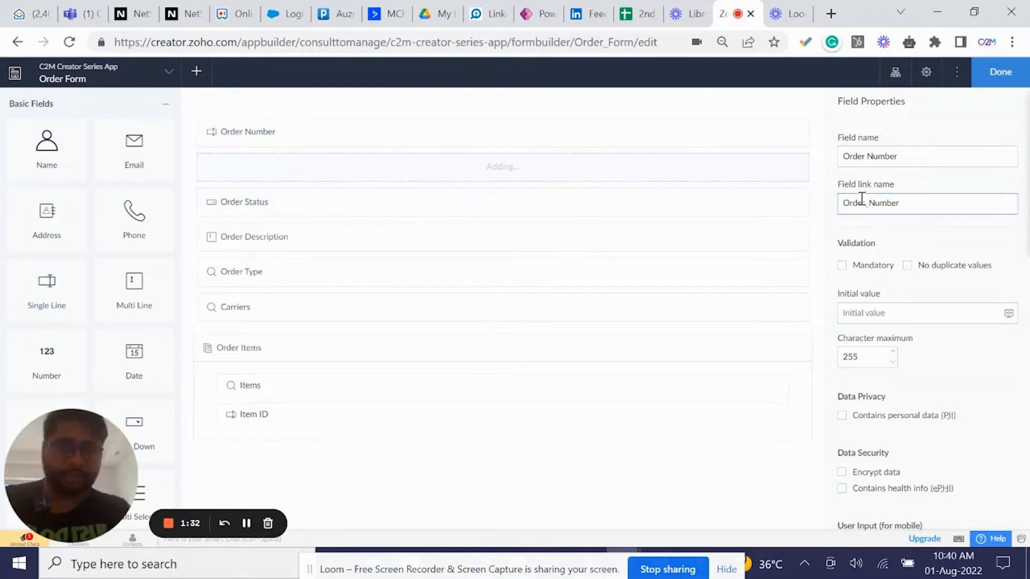
type("4")
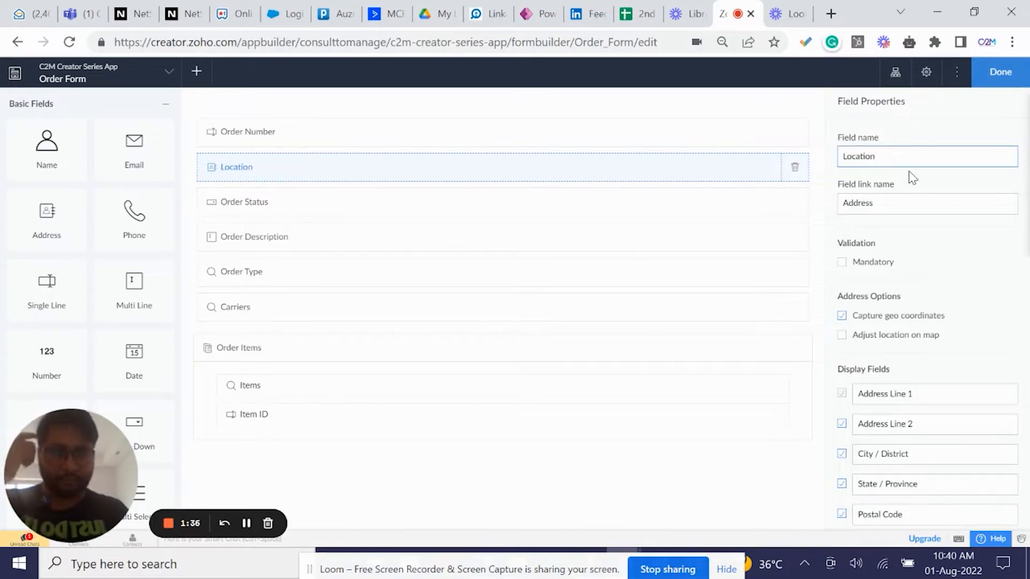
left_click(916, 122)
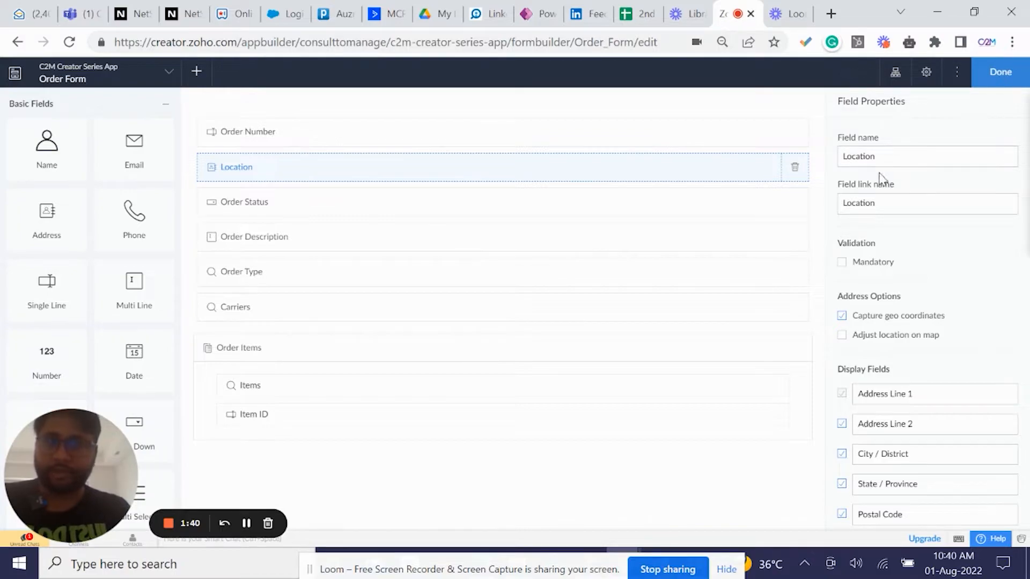
- Exclude Address Line 2 from the Location field's display fields
scroll(885, 375, "down", 3)
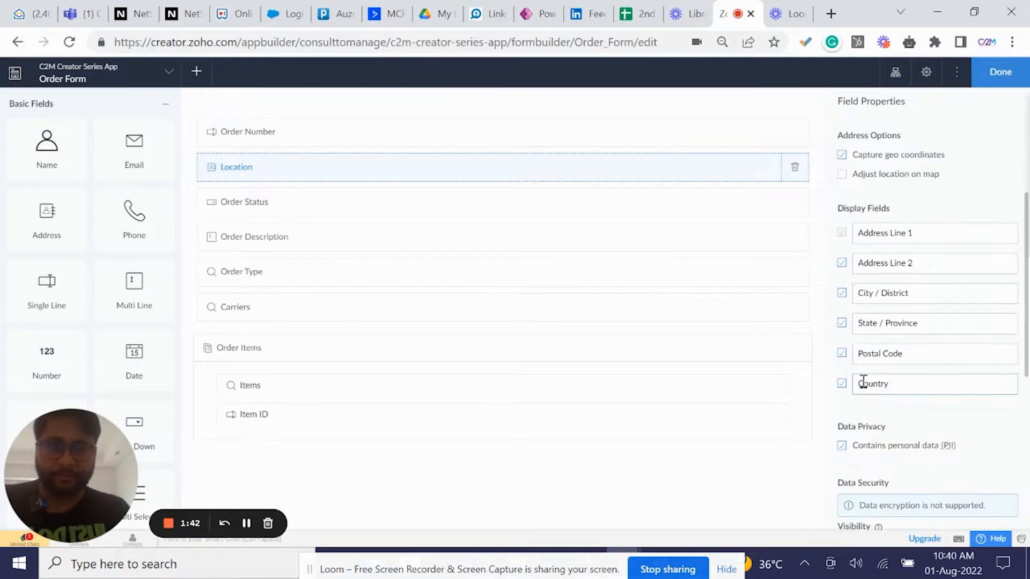
left_click(841, 265)
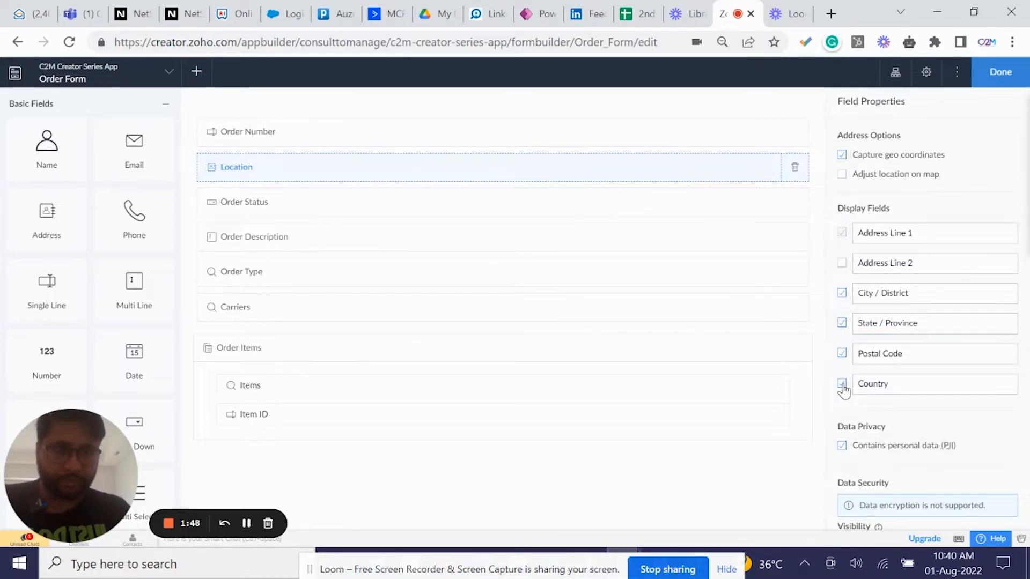
scroll(849, 376, "down", 2)
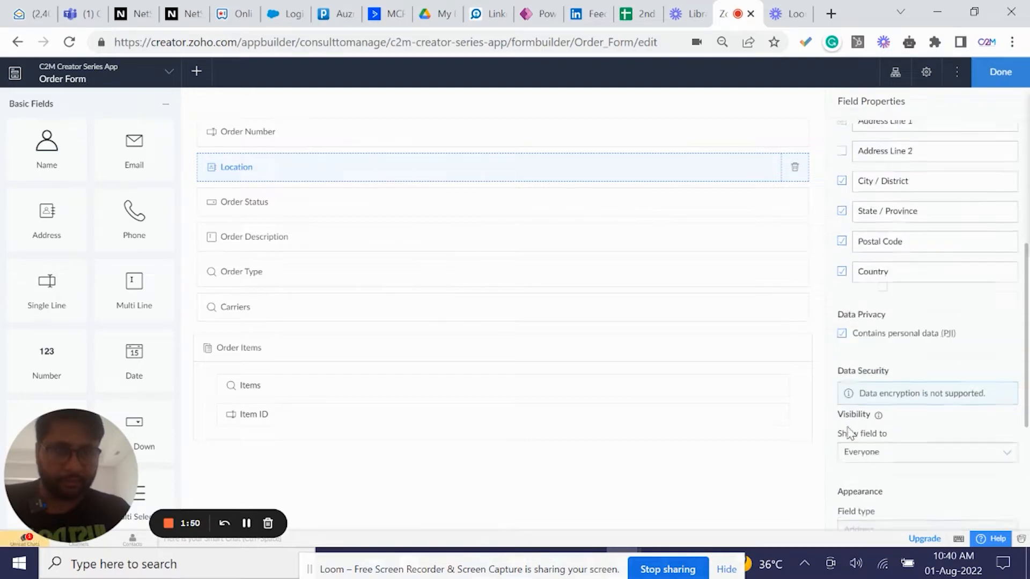
scroll(857, 321, "up", 3)
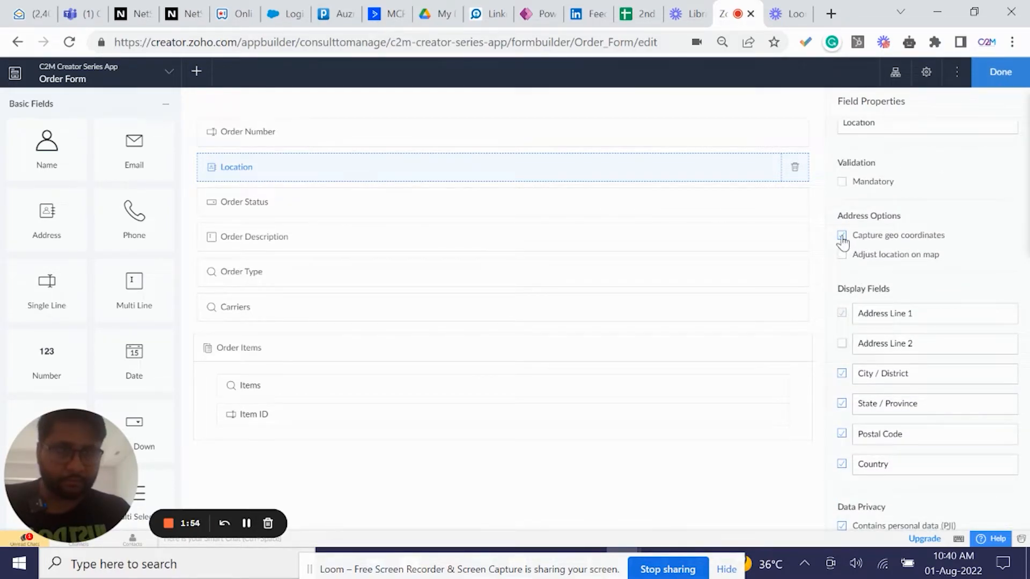
scroll(855, 343, "down", 4)
scroll(848, 333, "up", 5)
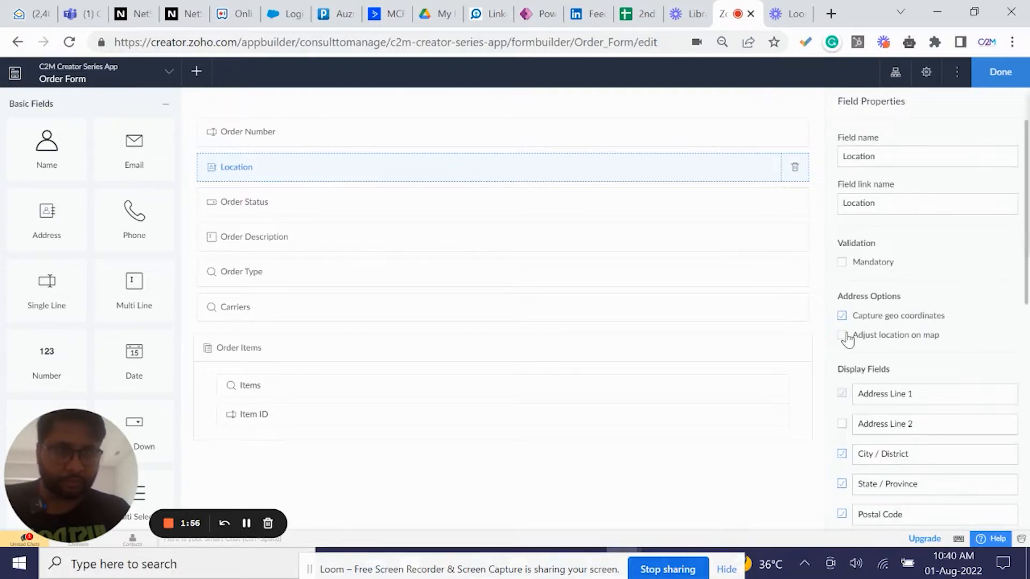
- Enable location adjustment on the map for the Location field, disable geo coordinate capture, and re-enable the capture
left_click(842, 334)
left_click(842, 316)
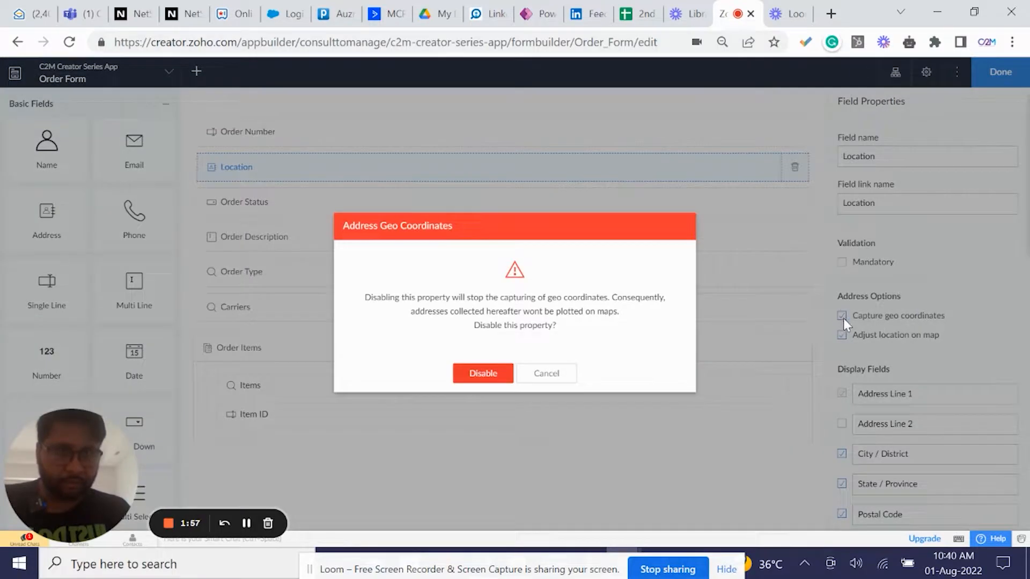
left_click(495, 373)
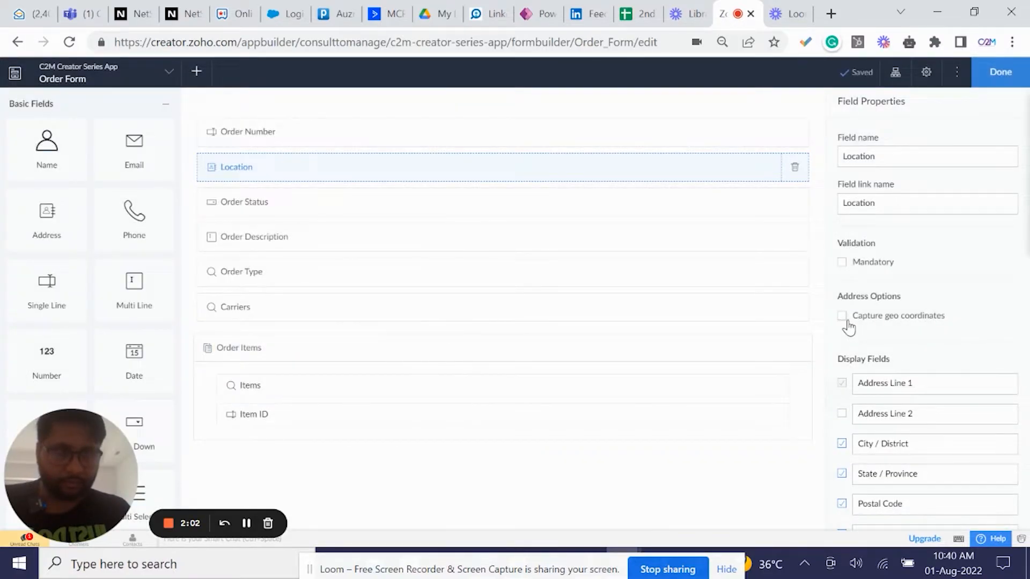
scroll(848, 327, "down", 4)
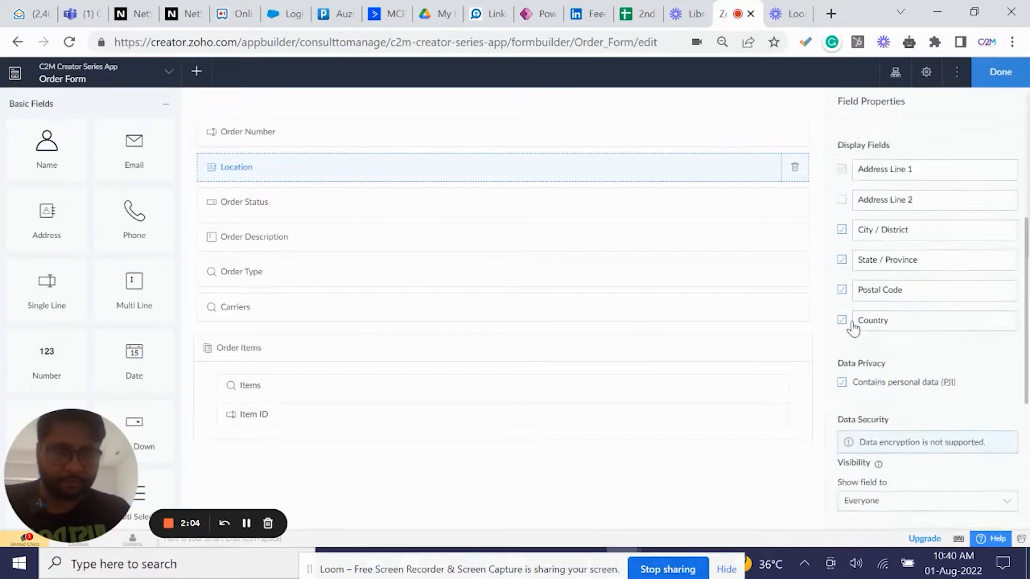
scroll(852, 328, "up", 4)
left_click(841, 317)
- Review the Location field's remaining properties and finish editing the Order Form's fields
scroll(865, 349, "down", 4)
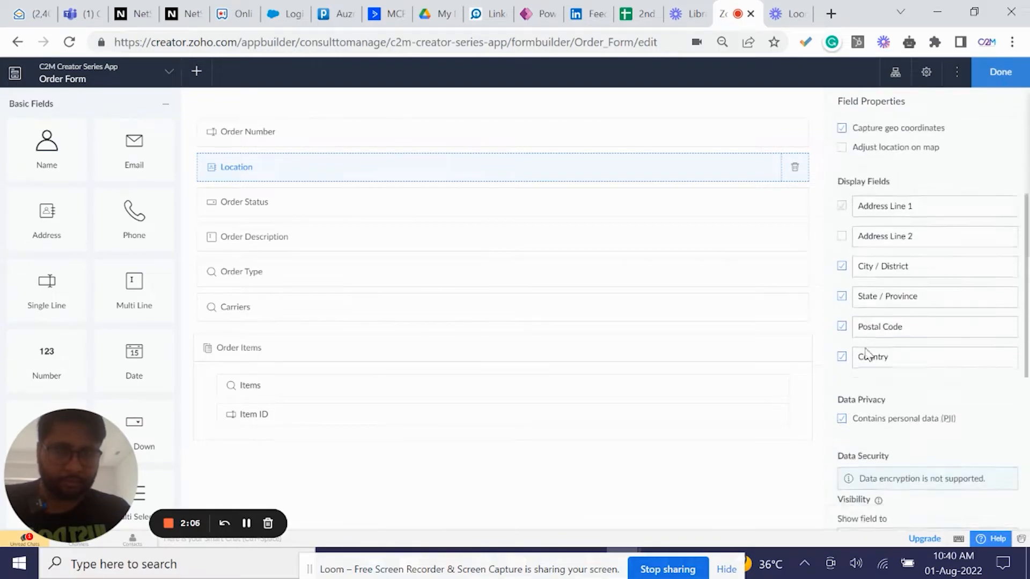
scroll(852, 353, "down", 3)
scroll(849, 350, "down", 3)
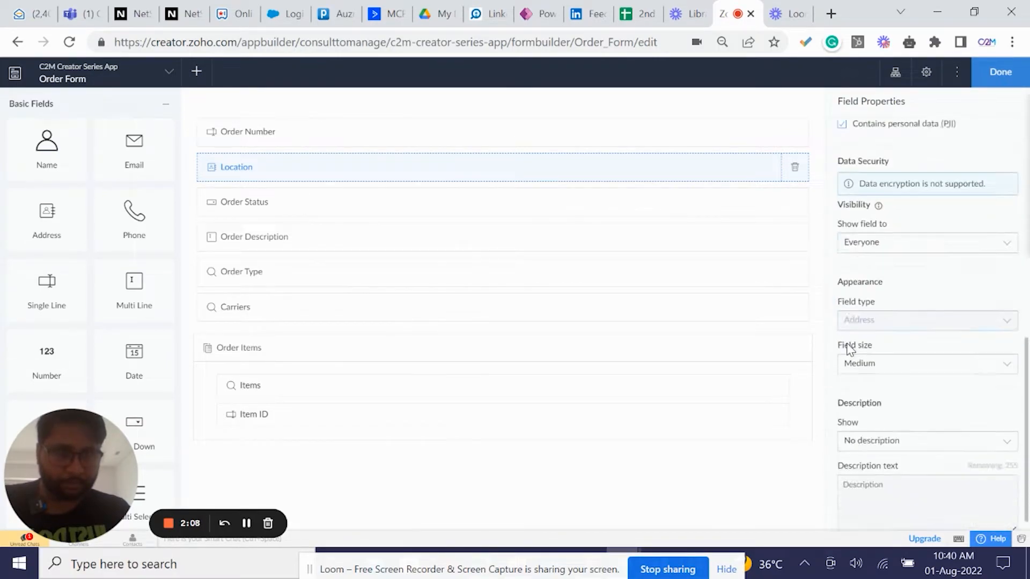
scroll(894, 398, "up", 10)
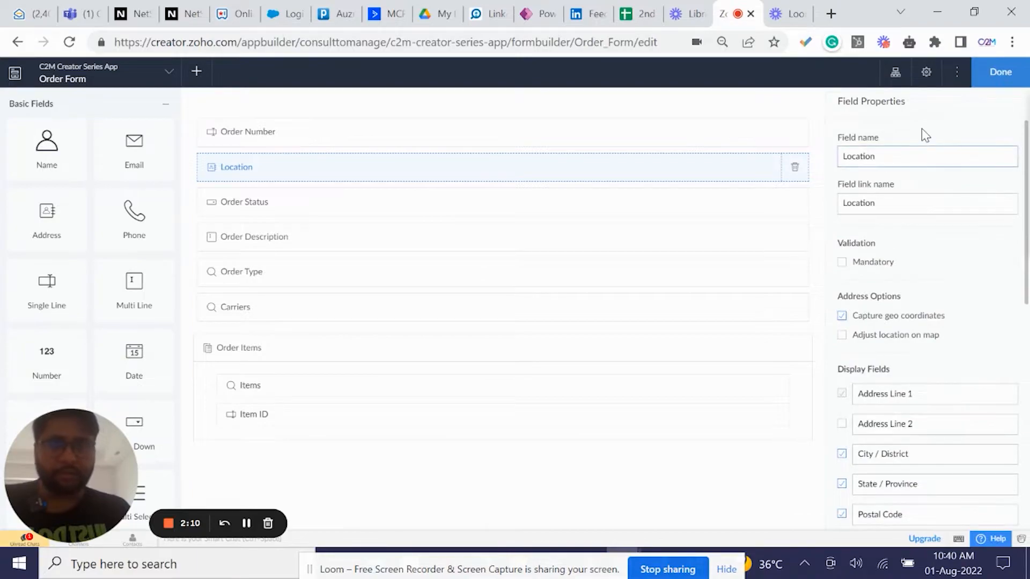
left_click(1000, 73)
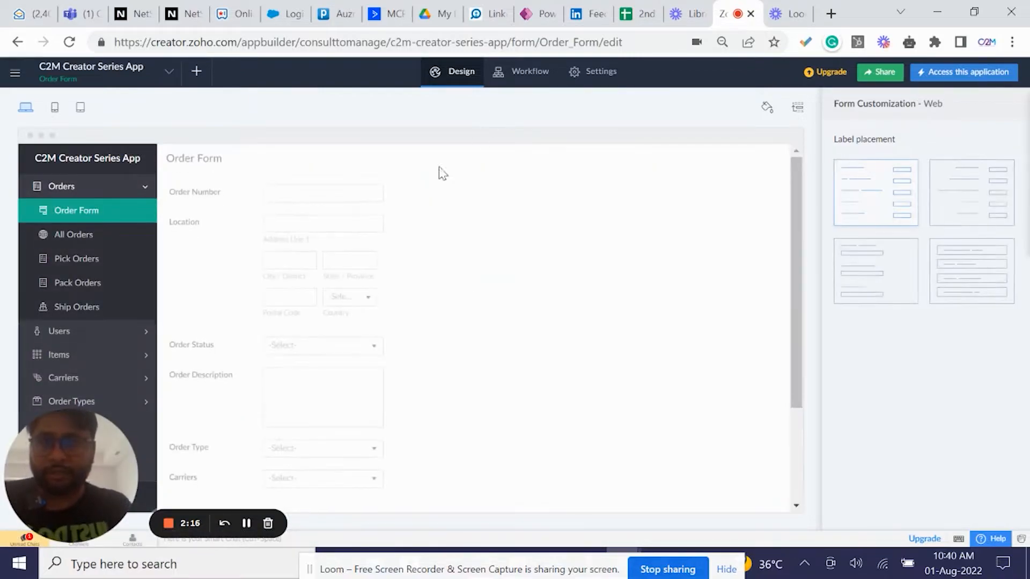
- Collapse the Orders section in the app preview and start a new form workflow based on the Order Form
left_click(125, 189)
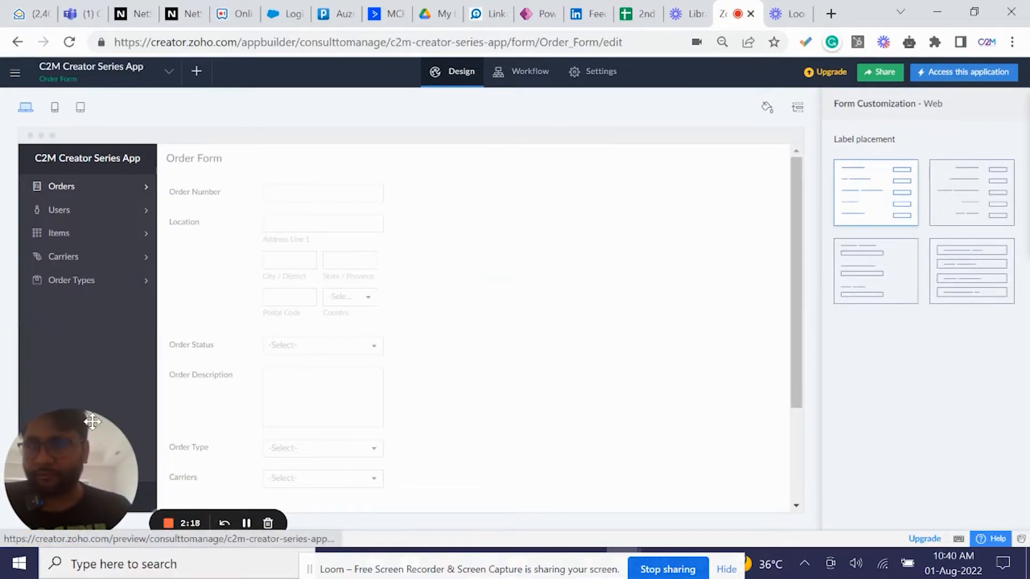
left_click_drag(88, 471, 163, 494)
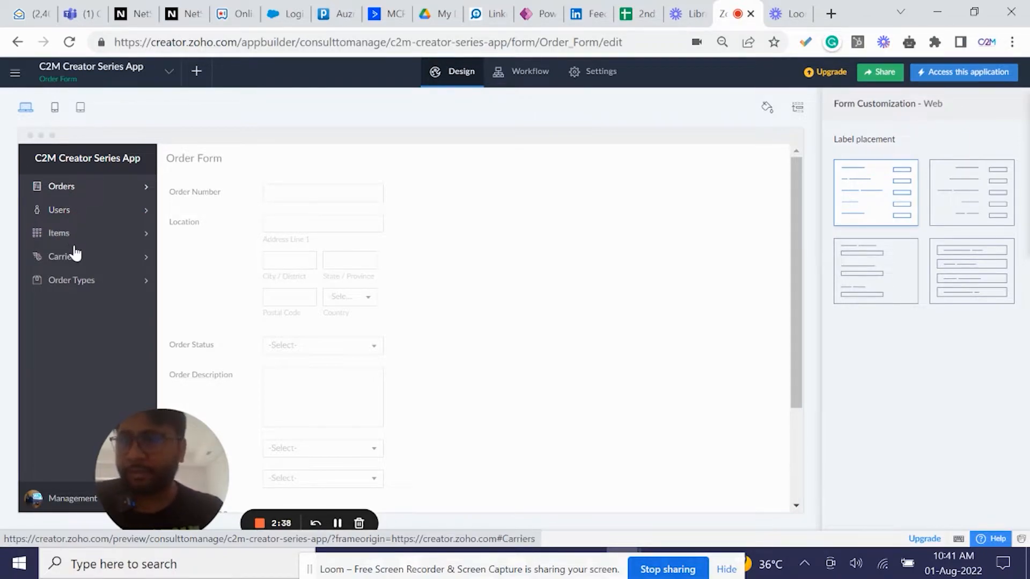
left_click(518, 75)
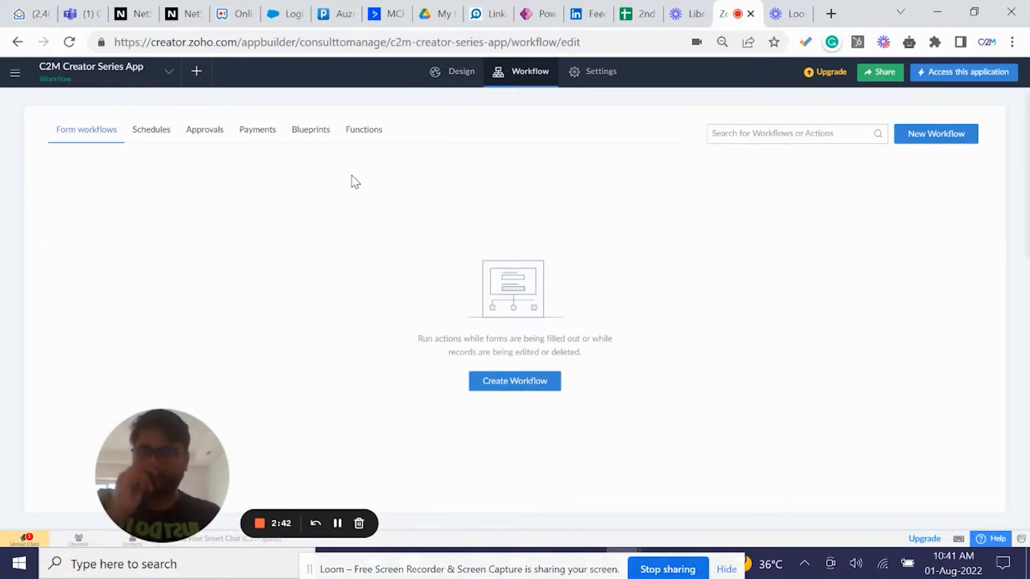
left_click(481, 379)
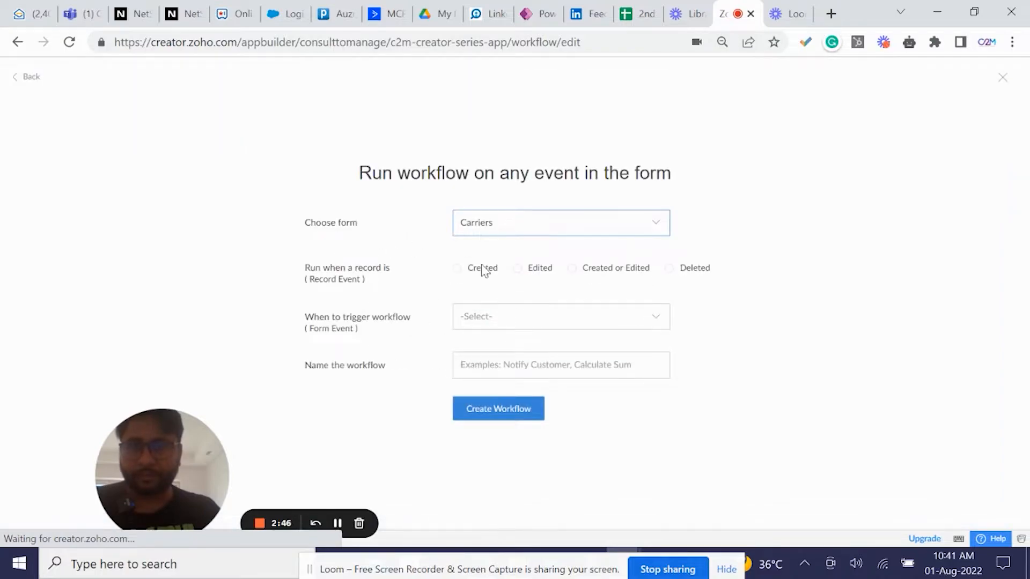
left_click(1002, 78)
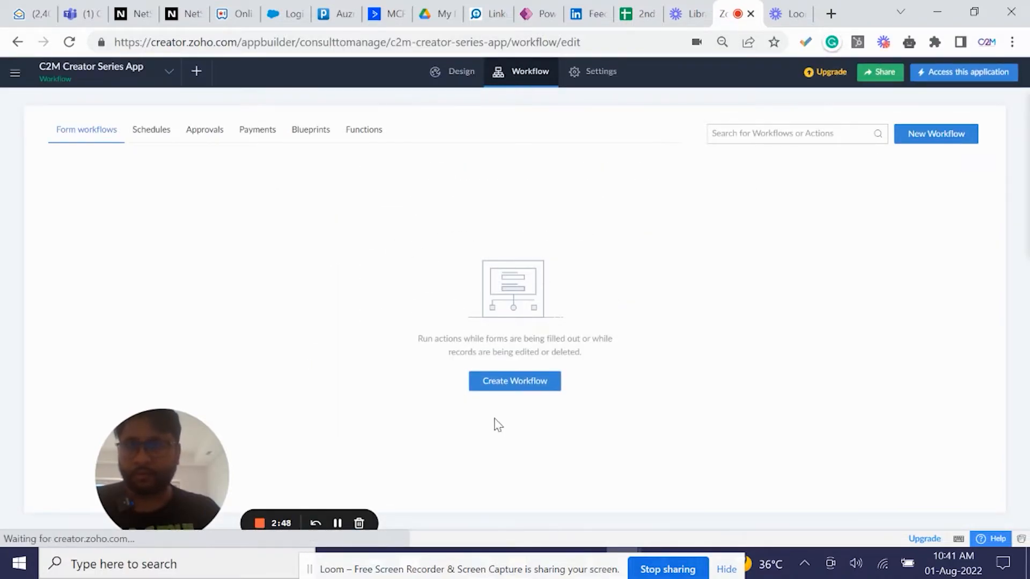
left_click(501, 388)
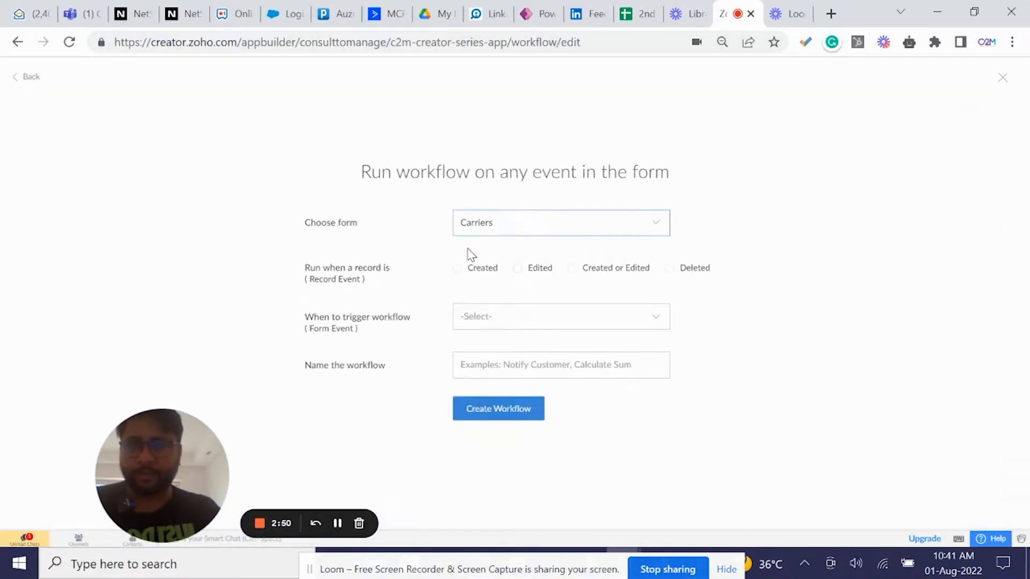
left_click(486, 229)
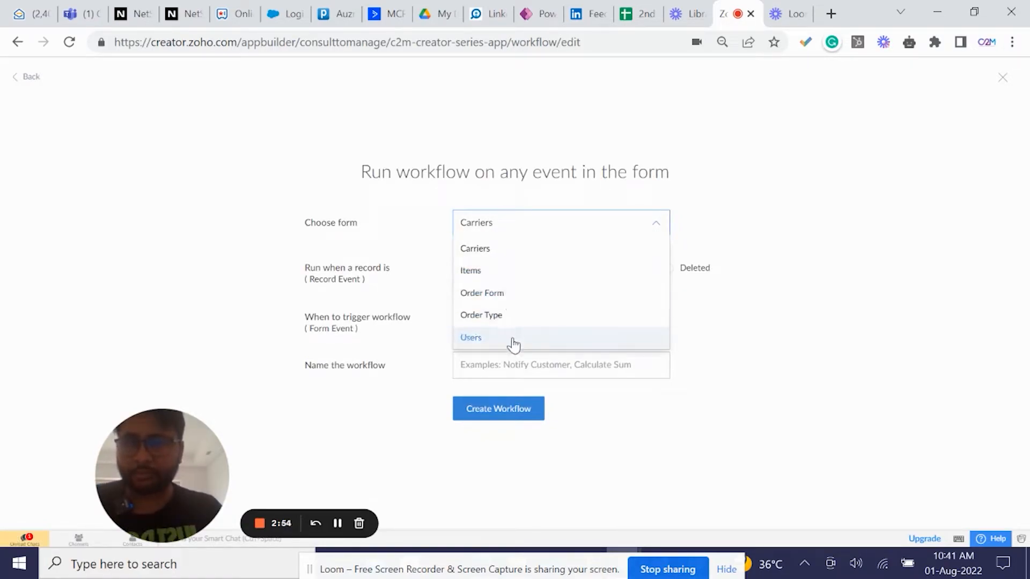
left_click(506, 298)
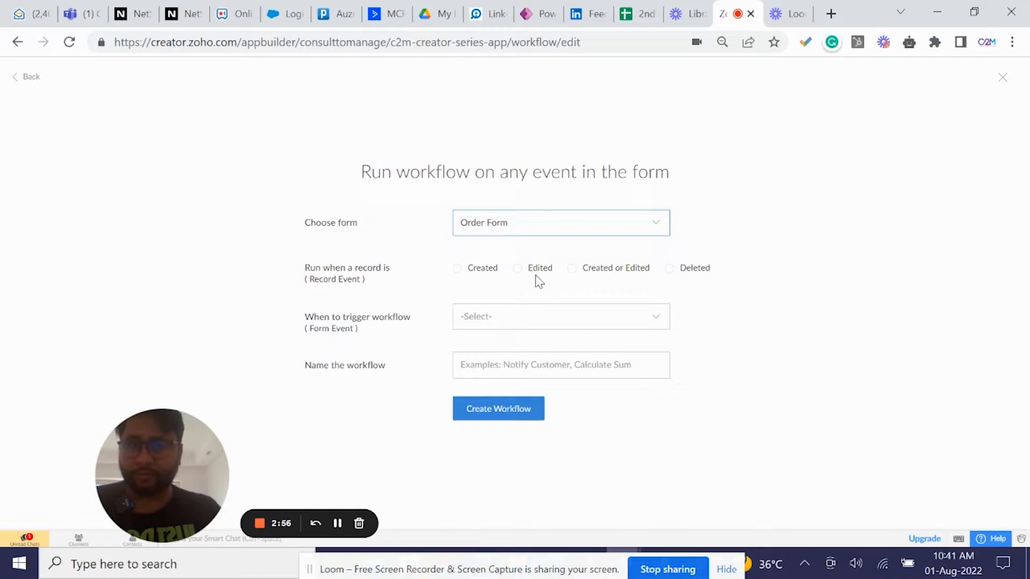
- Set the workflow's record event so that it runs when a record is Created or Edited
left_click(570, 272)
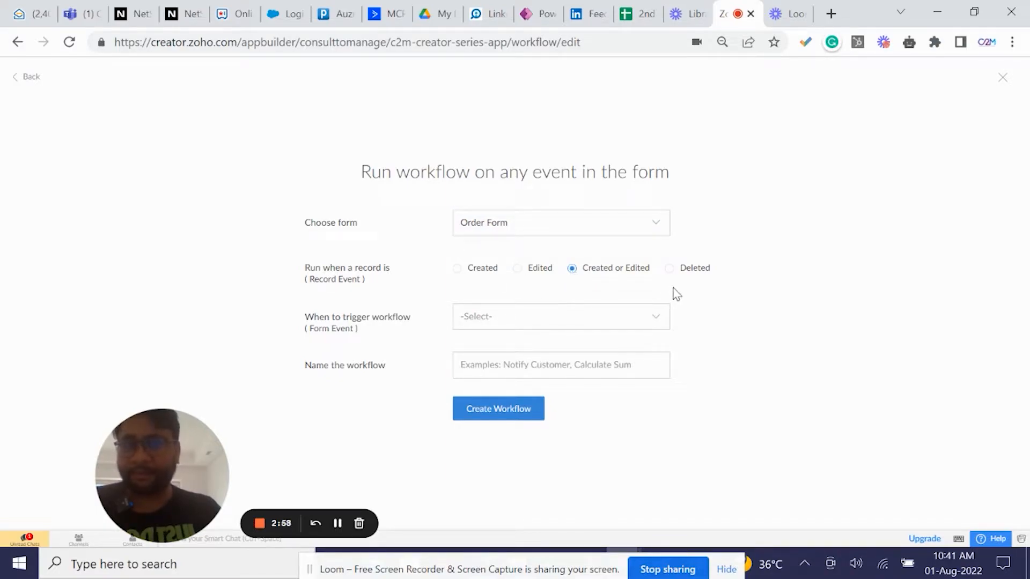
left_click(669, 271)
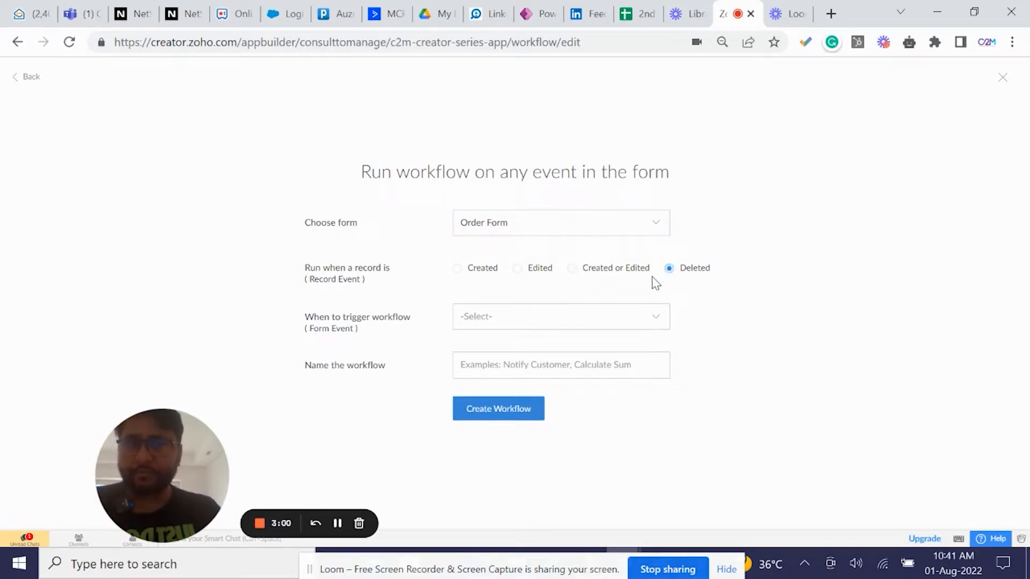
left_click(587, 271)
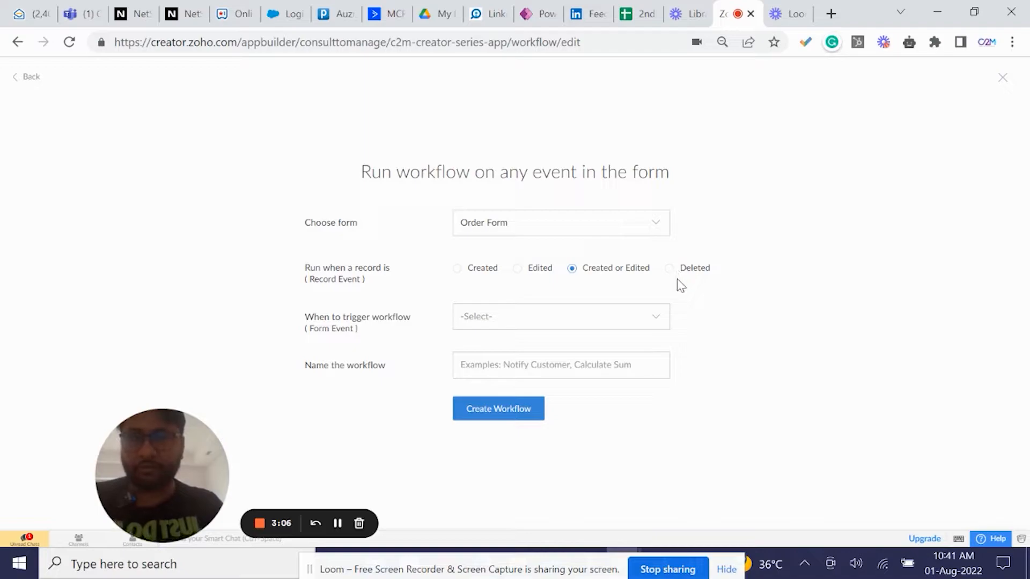
- Review the form events available for triggering the Order Form workflow, and leave the workflow setup without creating it
left_click(491, 326)
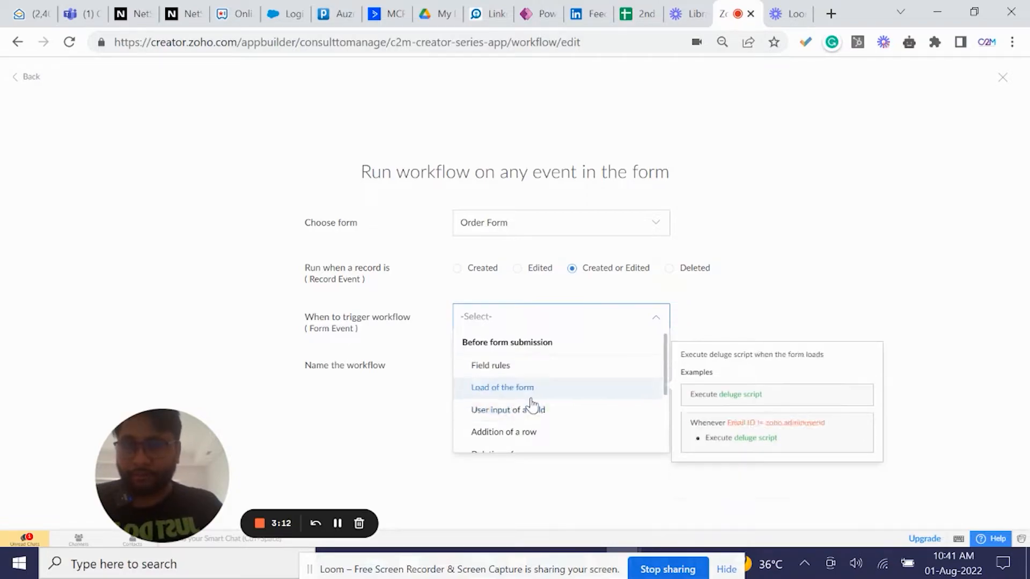
scroll(534, 409, "down", 3)
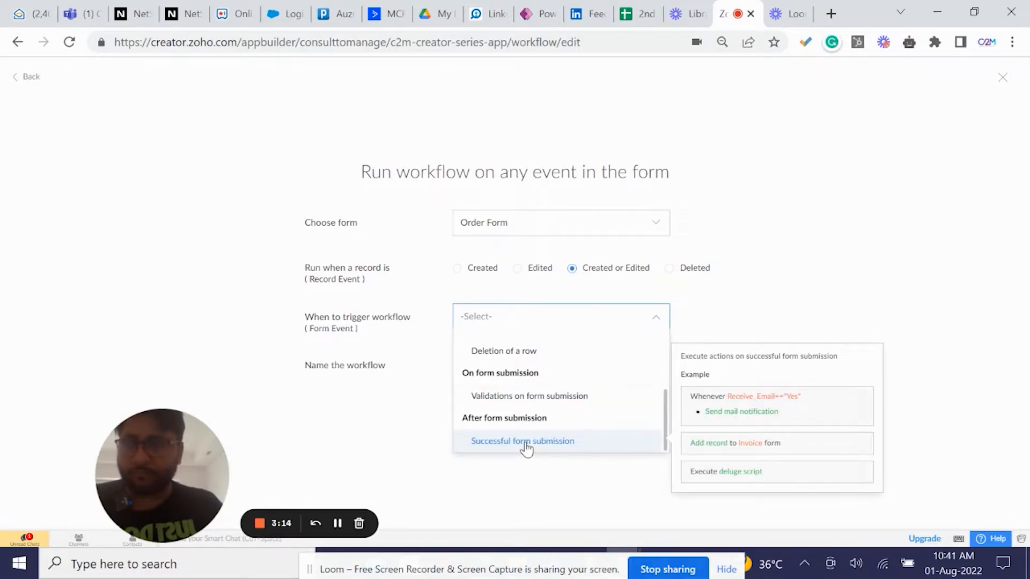
scroll(558, 381, "up", 4)
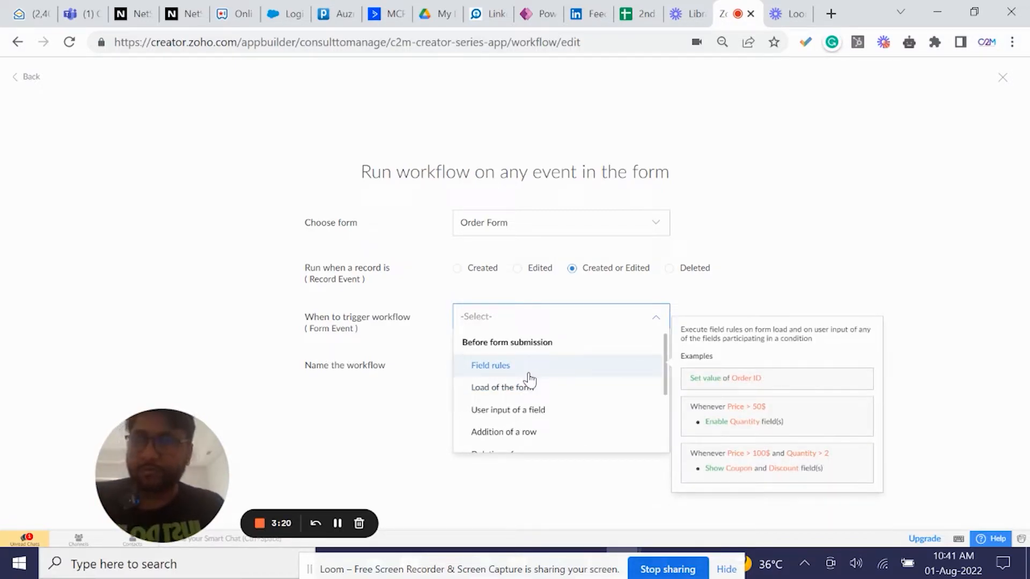
scroll(547, 392, "down", 3)
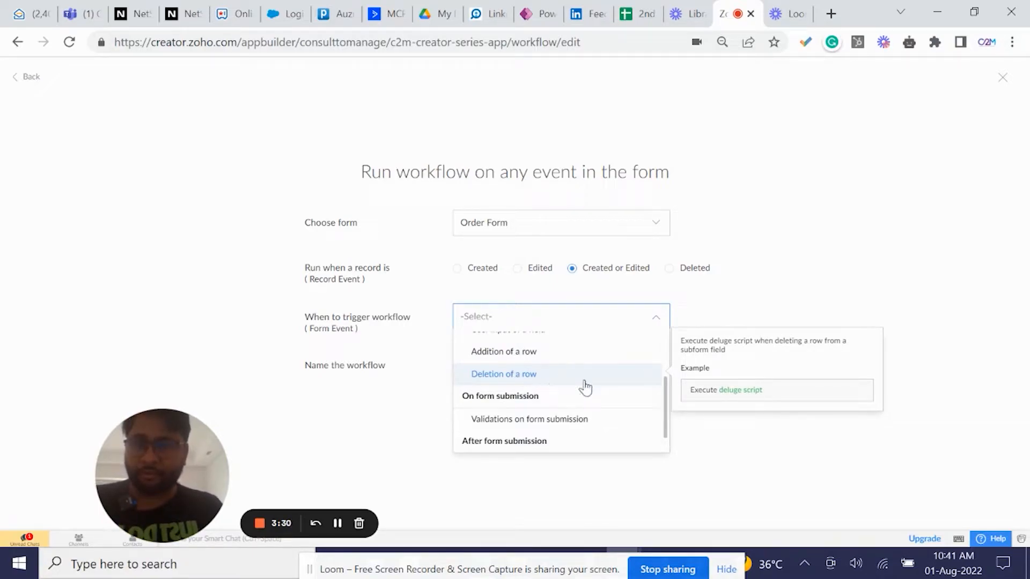
left_click(1003, 80)
left_click(1003, 79)
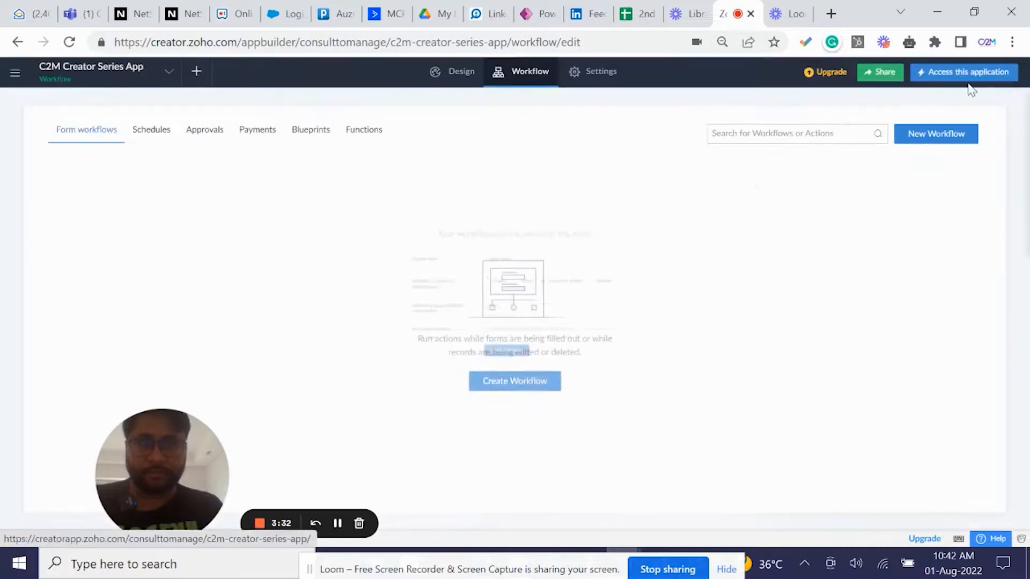
- Look through the Order Form's fields in the form builder, including the Order Items subform, and leave the builder
left_click(477, 75)
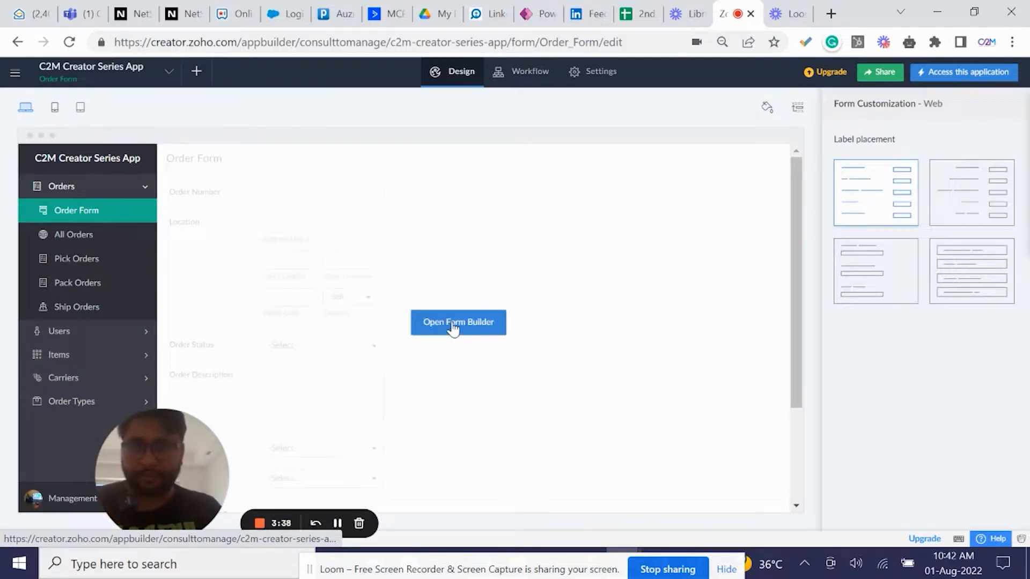
left_click(453, 324)
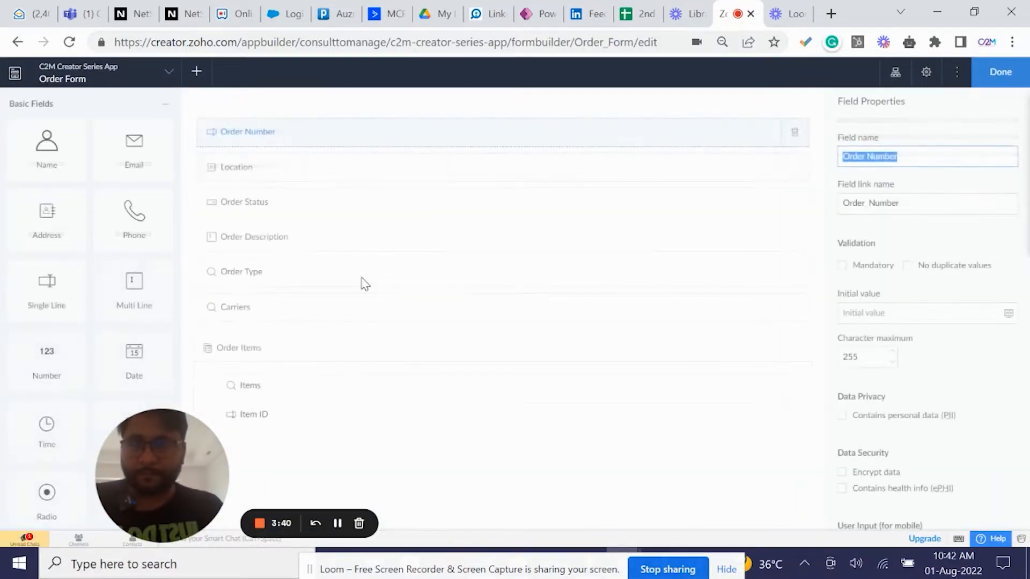
scroll(360, 283, "down", 3)
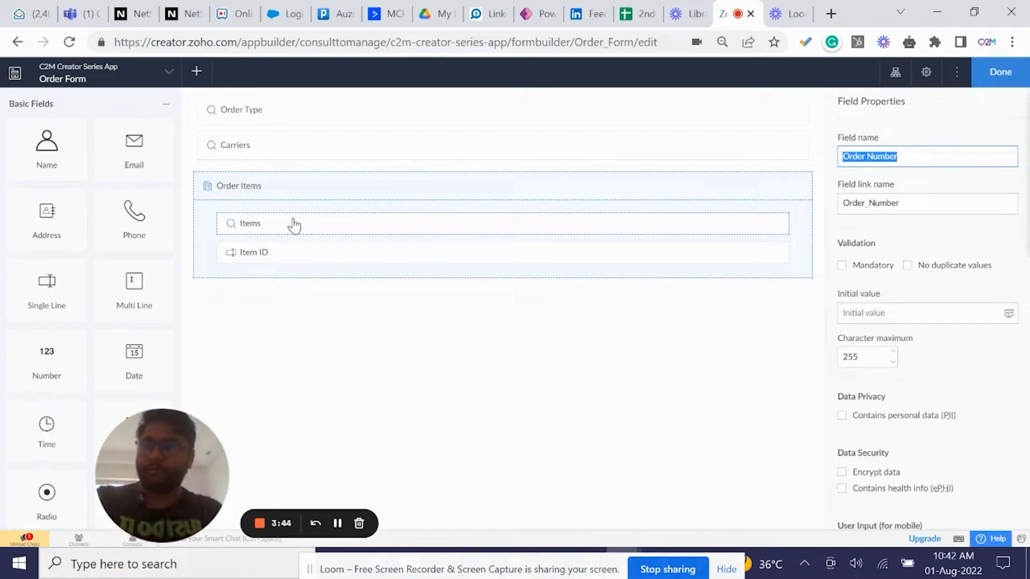
scroll(376, 268, "up", 2)
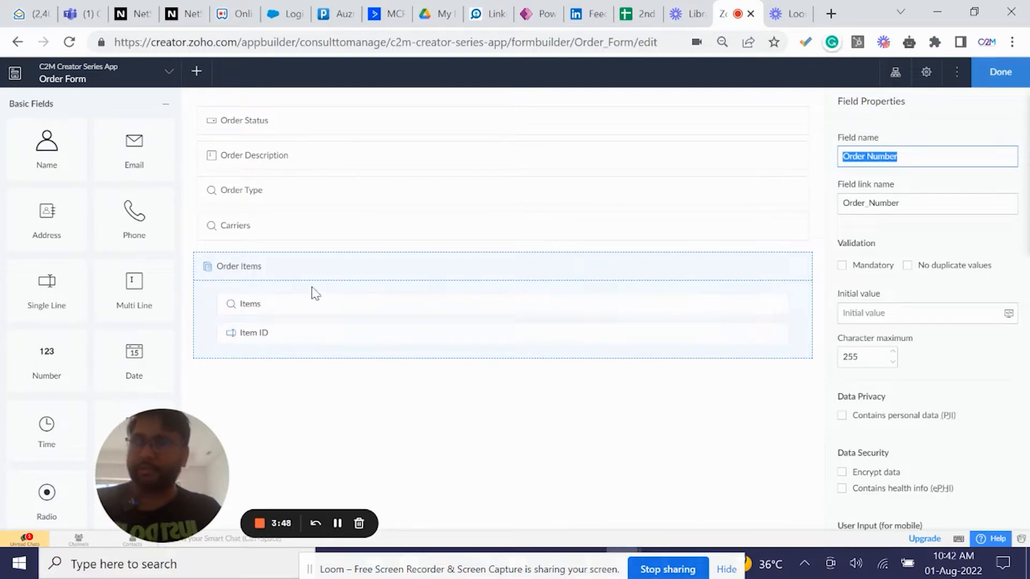
left_click(998, 72)
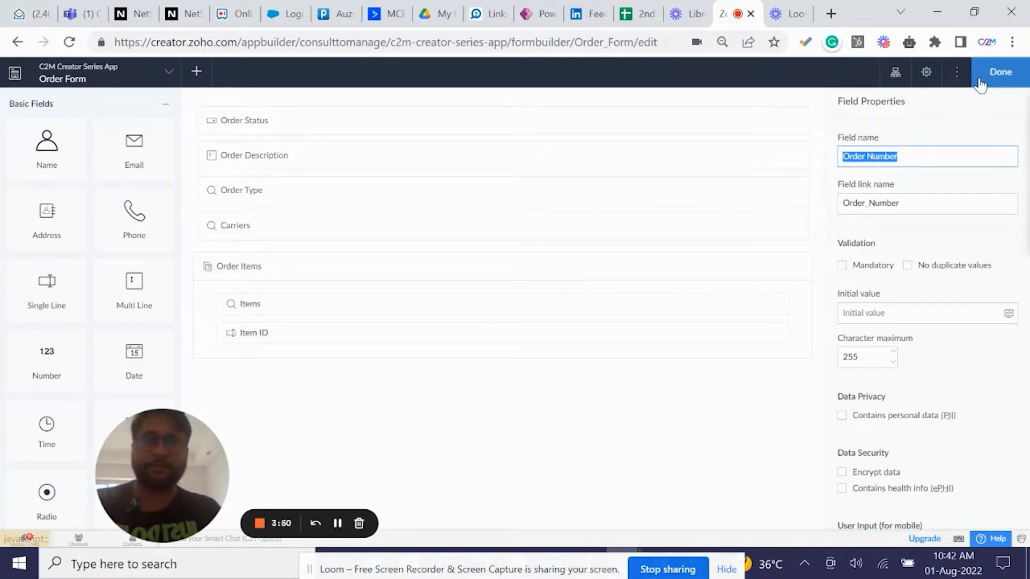
- Start a new form workflow based on the Order Form
left_click(507, 72)
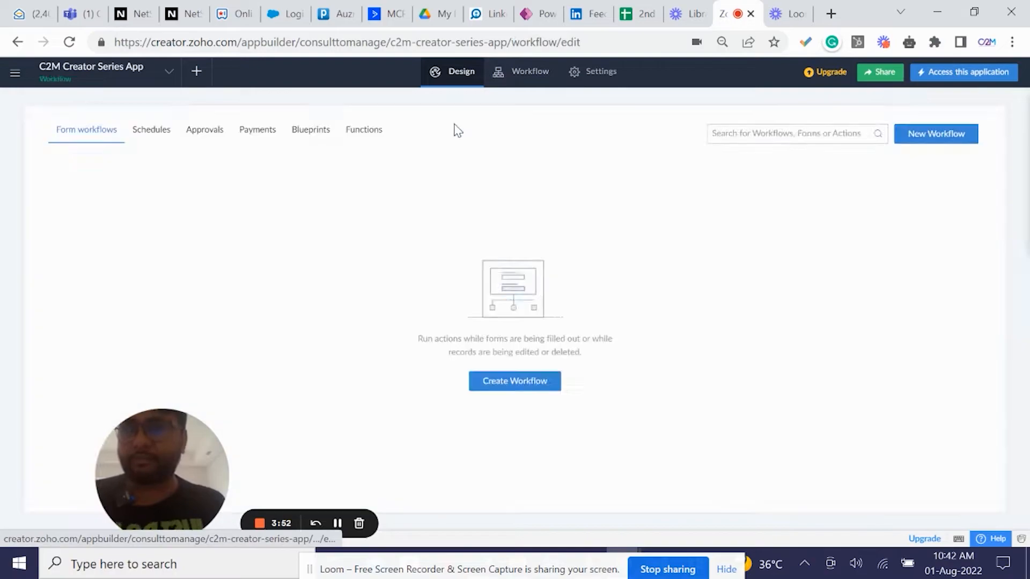
left_click(473, 382)
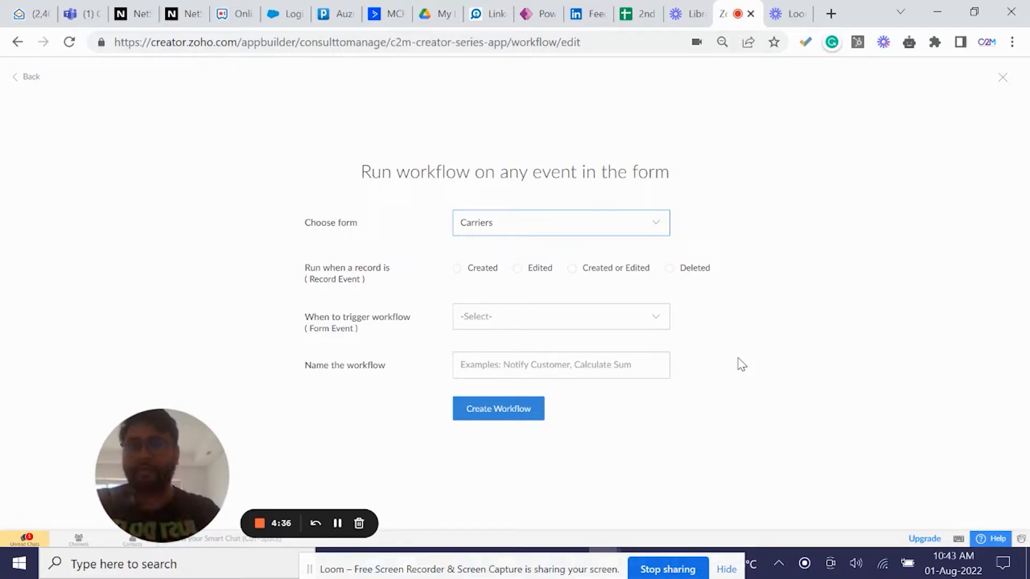
left_click(560, 231)
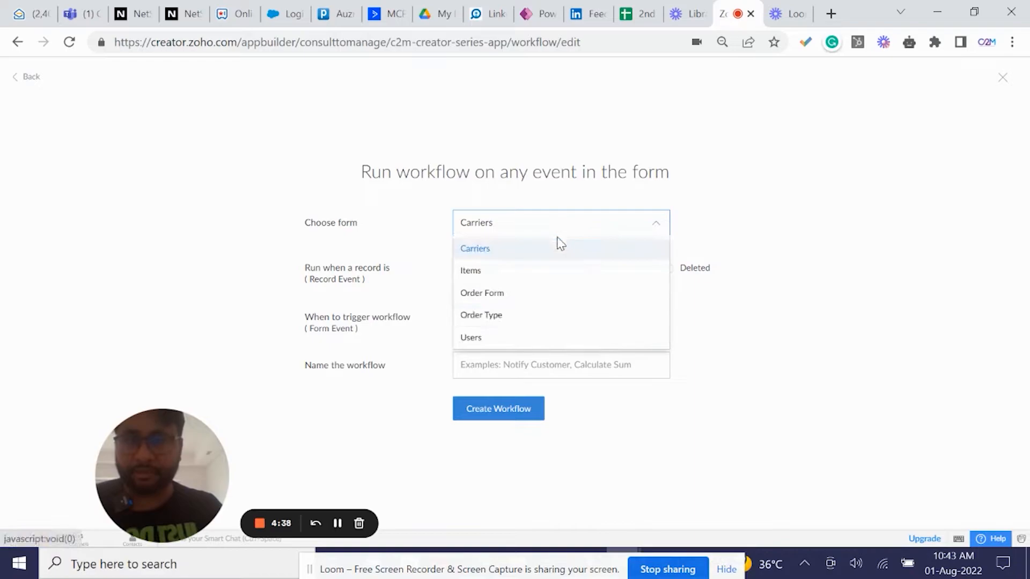
left_click(555, 296)
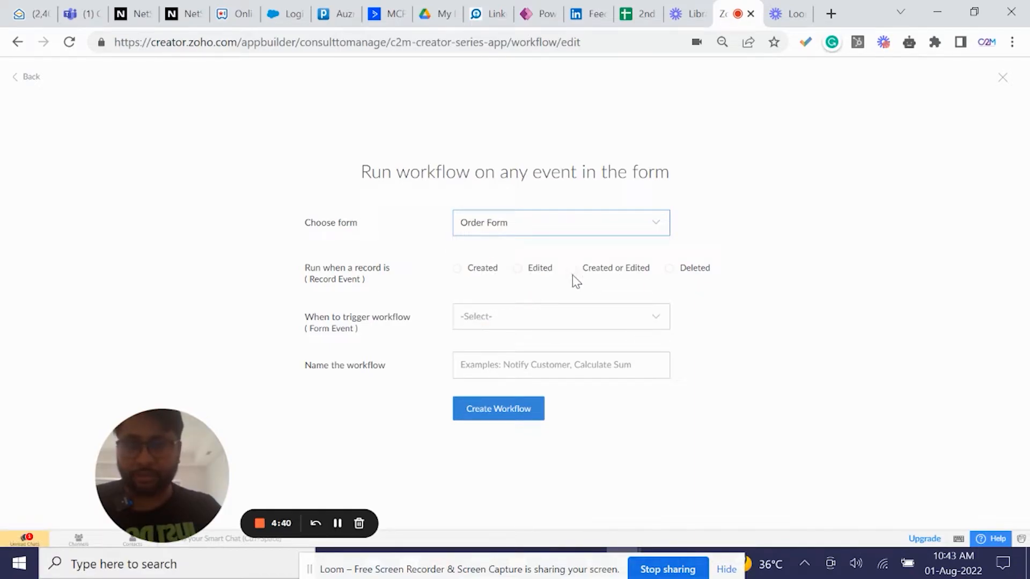
- Set the workflow to run when a record is Created or Edited, triggered on Successful form submission
left_click(571, 273)
left_click(550, 333)
scroll(527, 427, "down", 3)
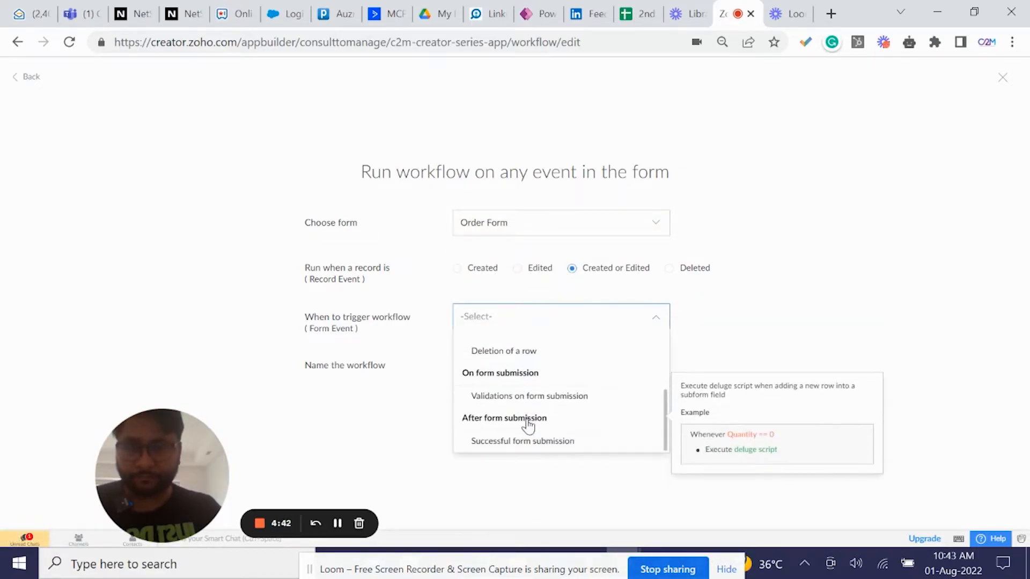
left_click(516, 442)
- Name the workflow Notify User, create it, and start adding a new action to it
left_click(494, 368)
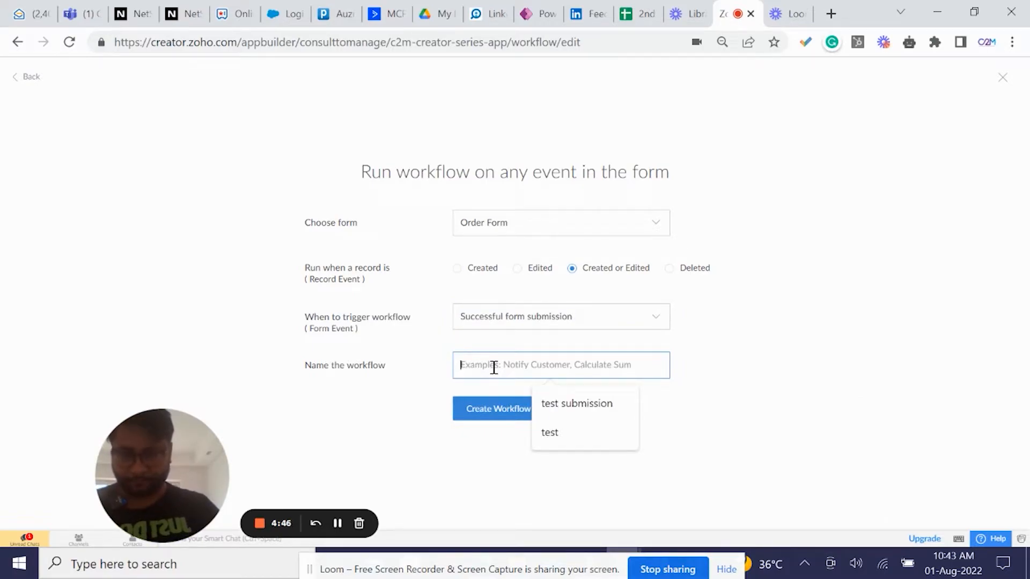
type("Notify Admin")
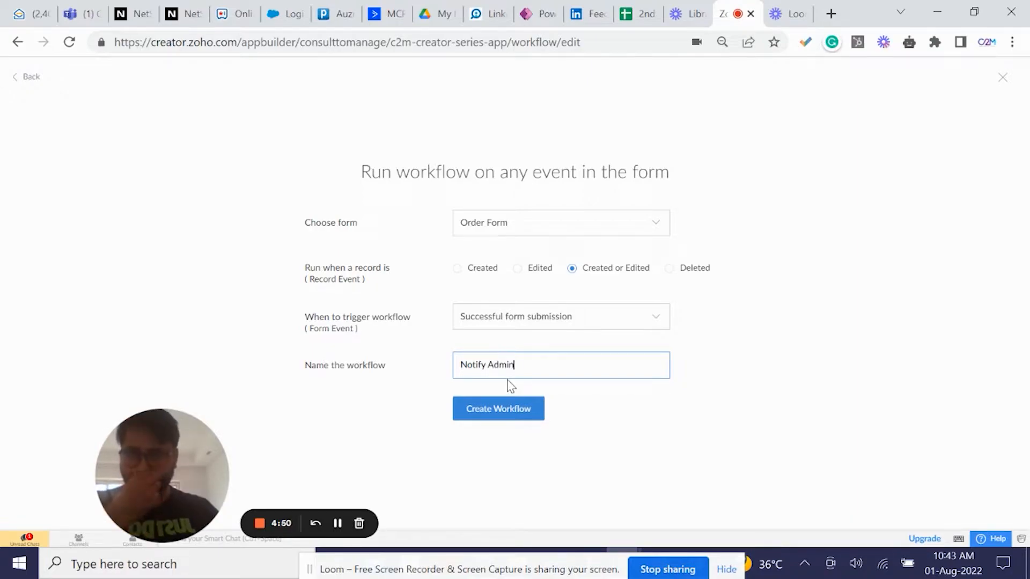
key("BackSpace")
key("BackSpace")
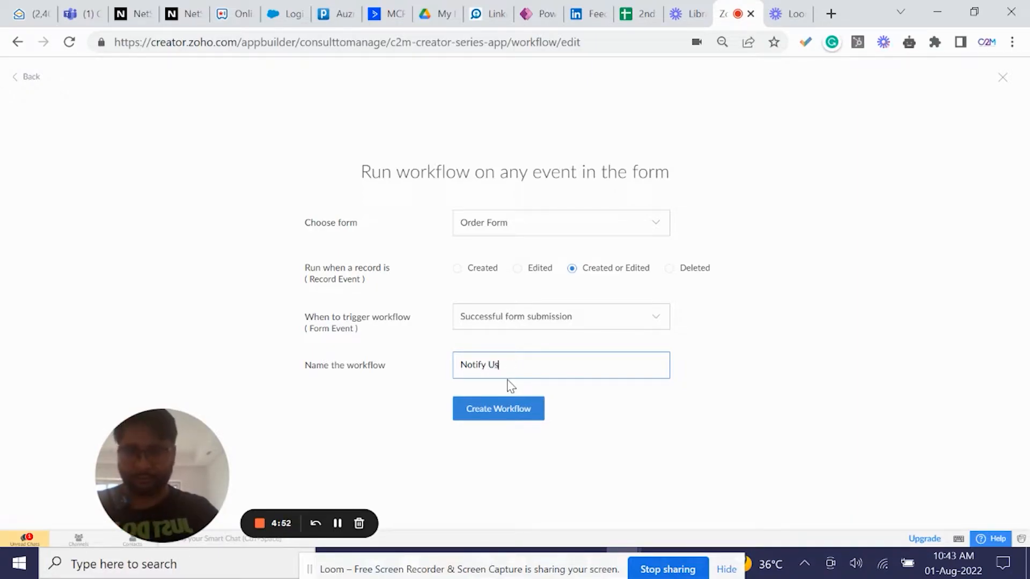
left_click(469, 406)
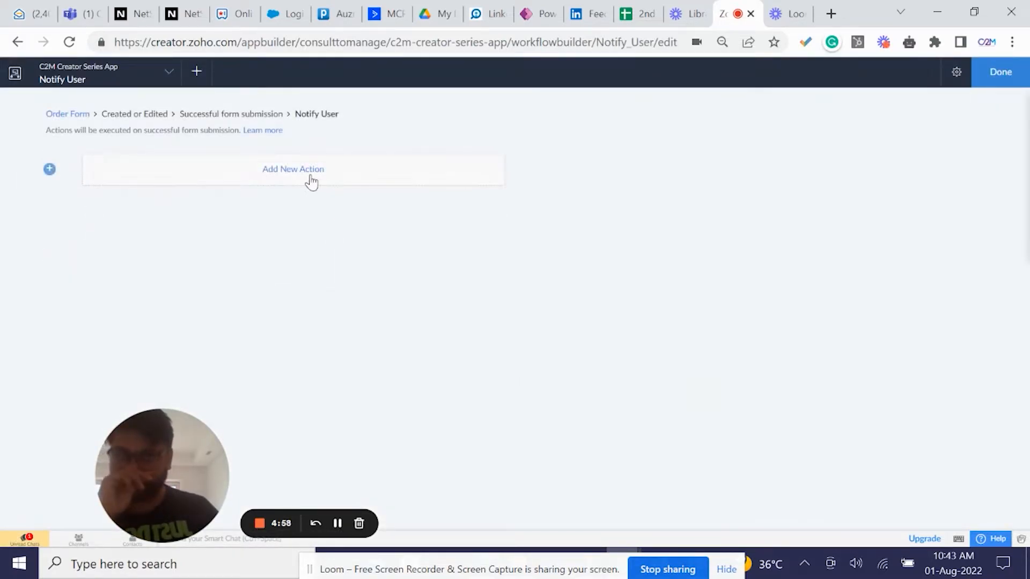
left_click(310, 176)
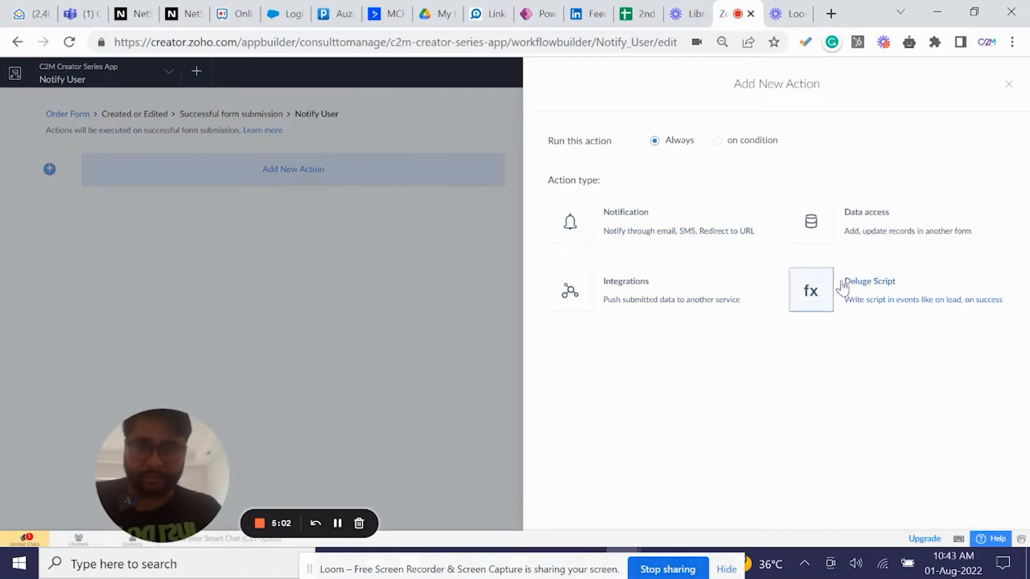
- Try an Order Status equals condition for running the action, and return the action to Always
left_click(716, 142)
left_click(623, 196)
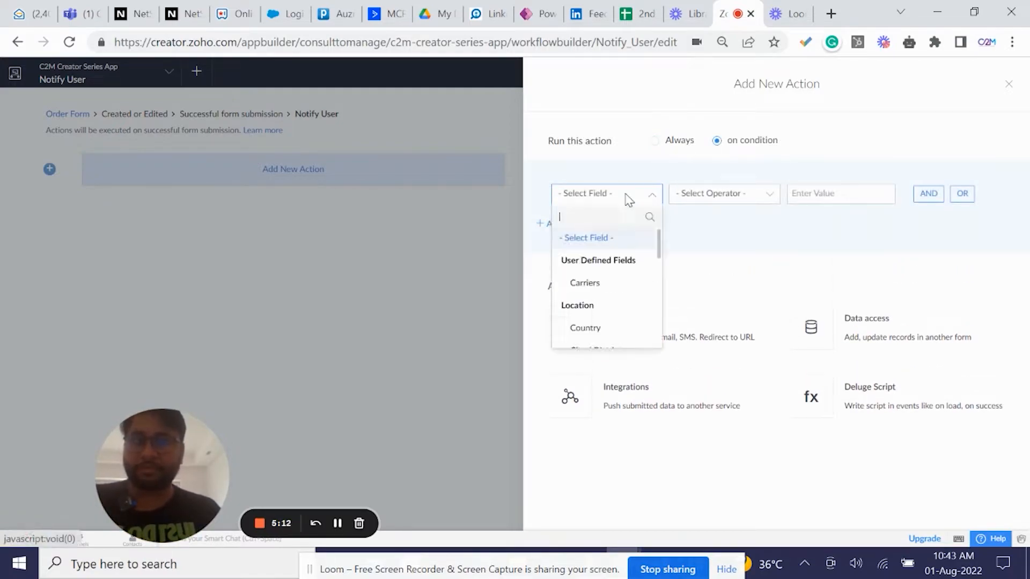
type("sta")
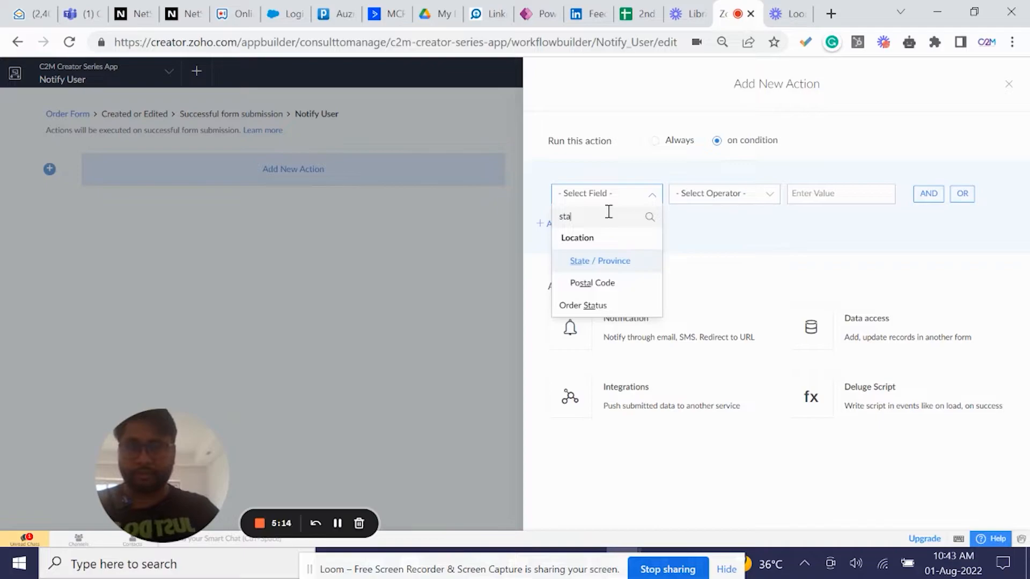
left_click(590, 306)
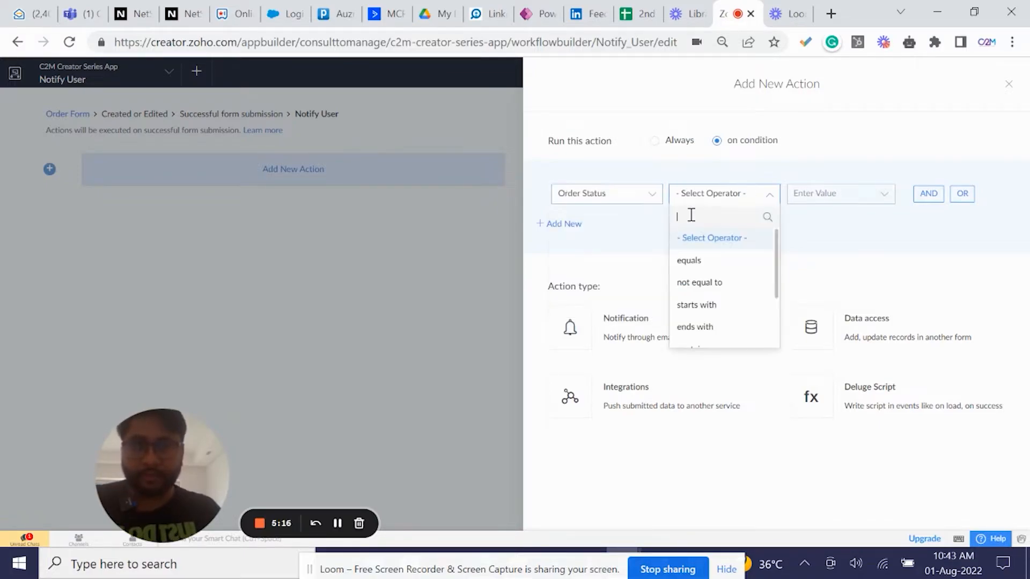
left_click(700, 260)
scroll(853, 314, "down", 5)
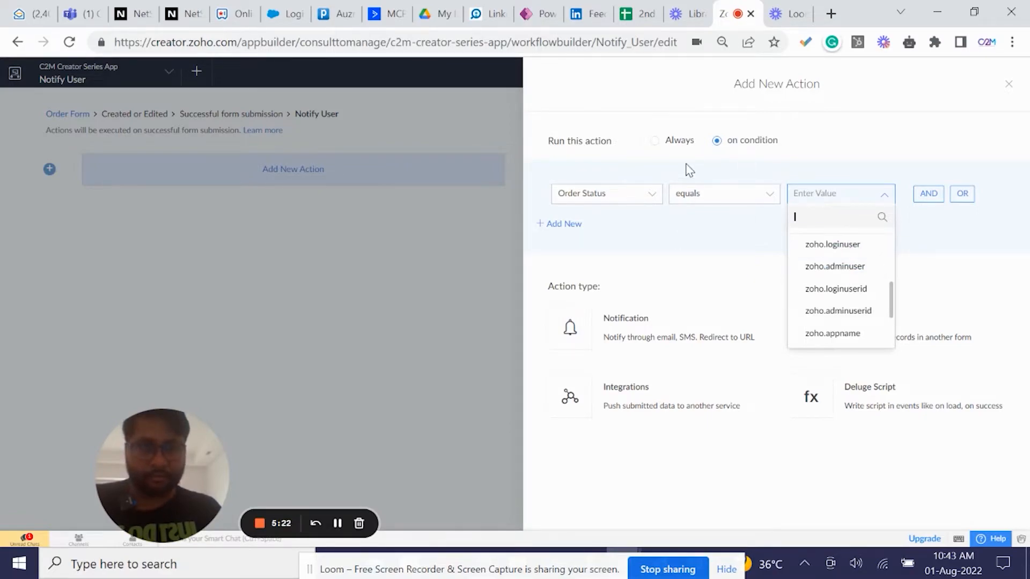
left_click(675, 146)
left_click(665, 143)
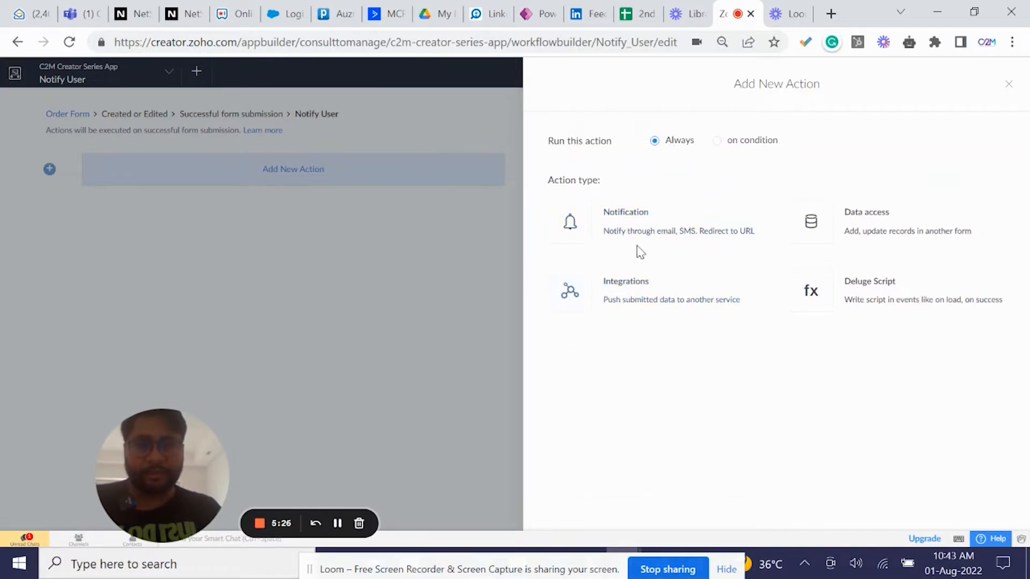
left_click(570, 217)
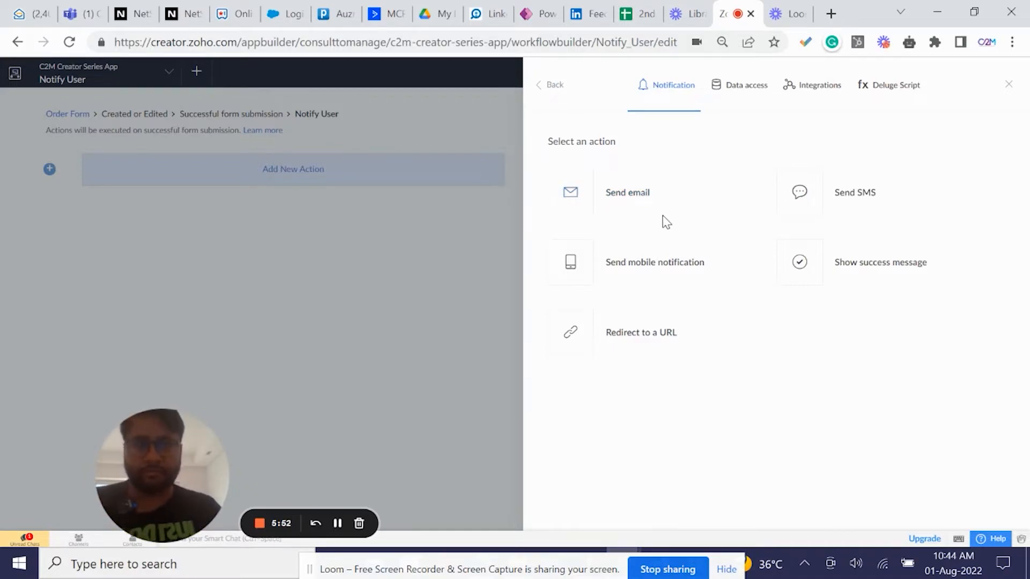
left_click(571, 188)
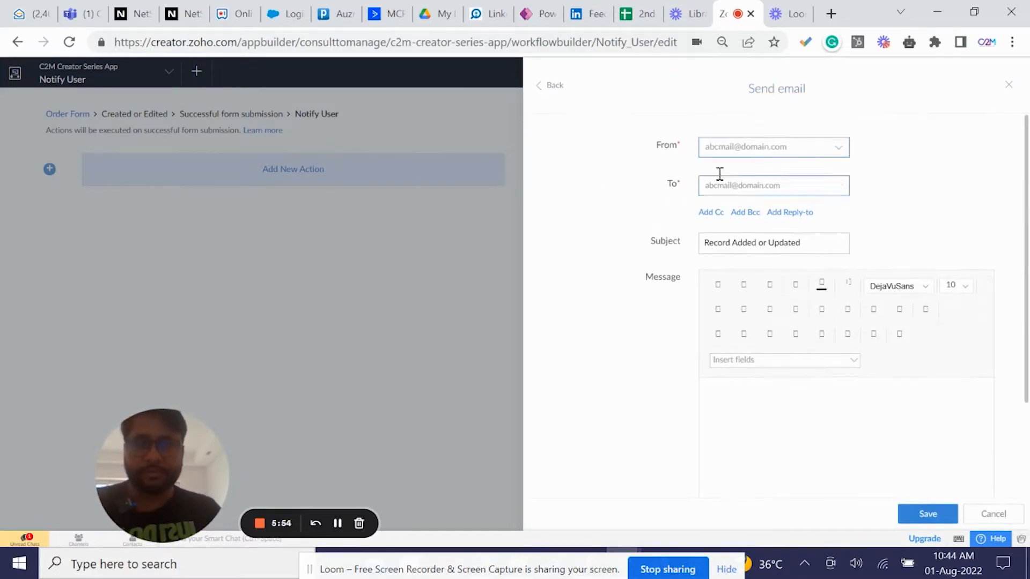
left_click(739, 153)
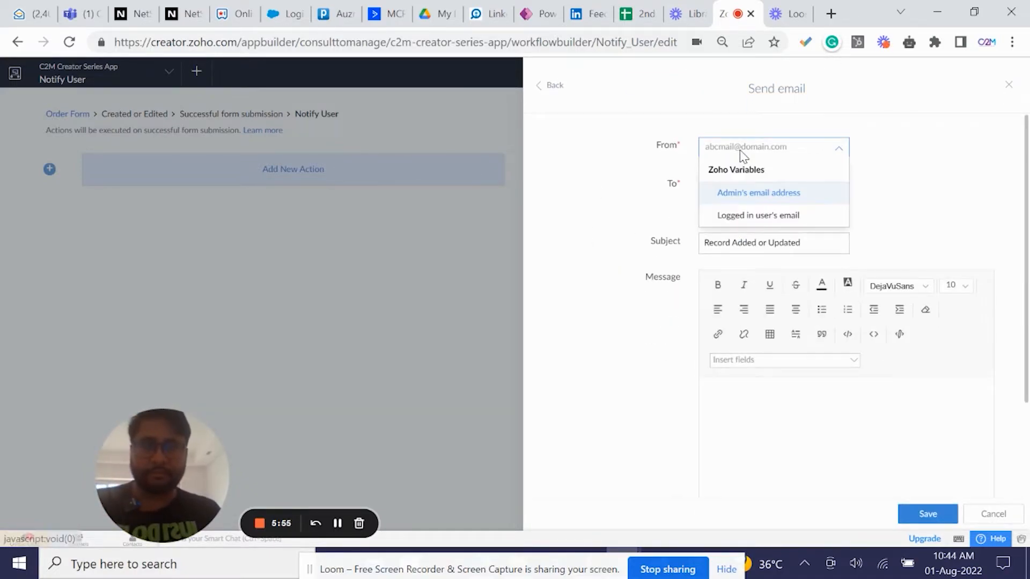
left_click(771, 202)
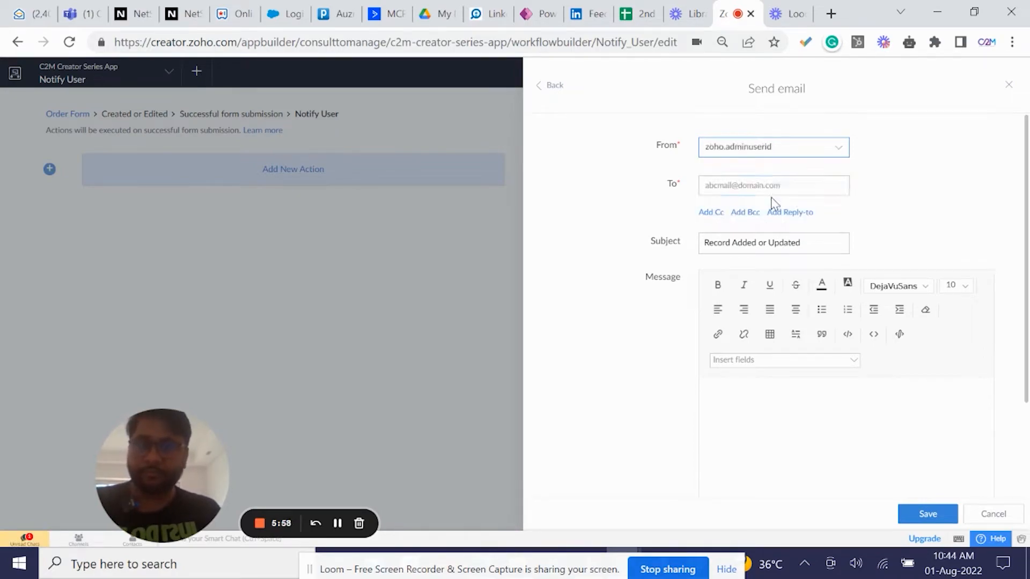
left_click(740, 184)
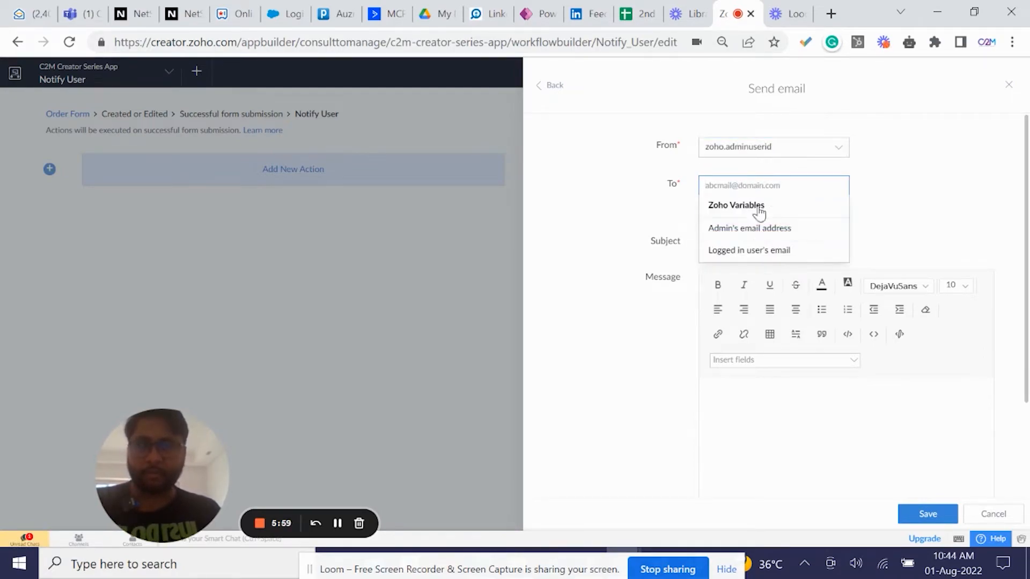
left_click(524, 242)
left_click(727, 193)
left_click(728, 192)
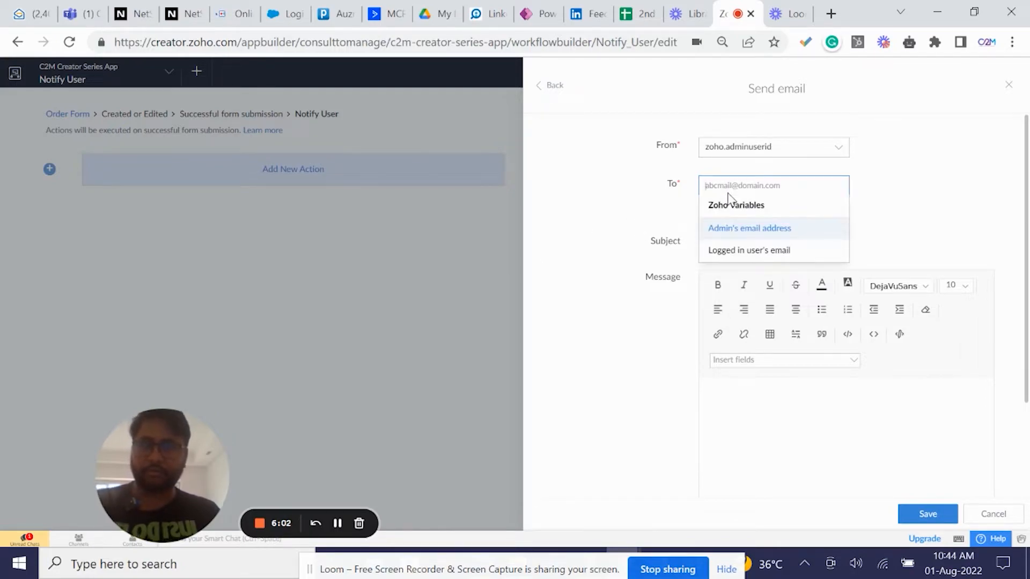
left_click(804, 235)
left_click(764, 206)
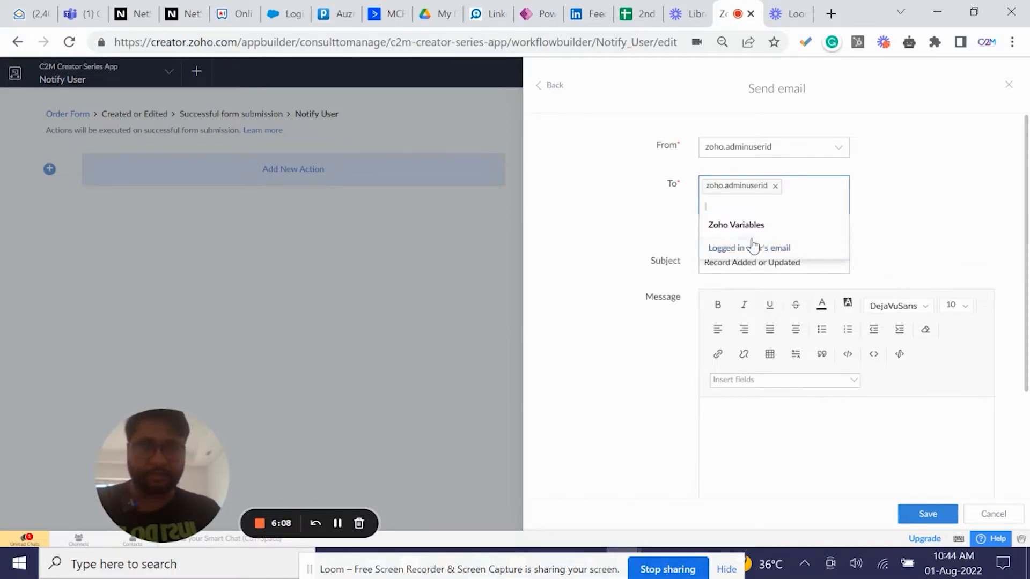
left_click(751, 246)
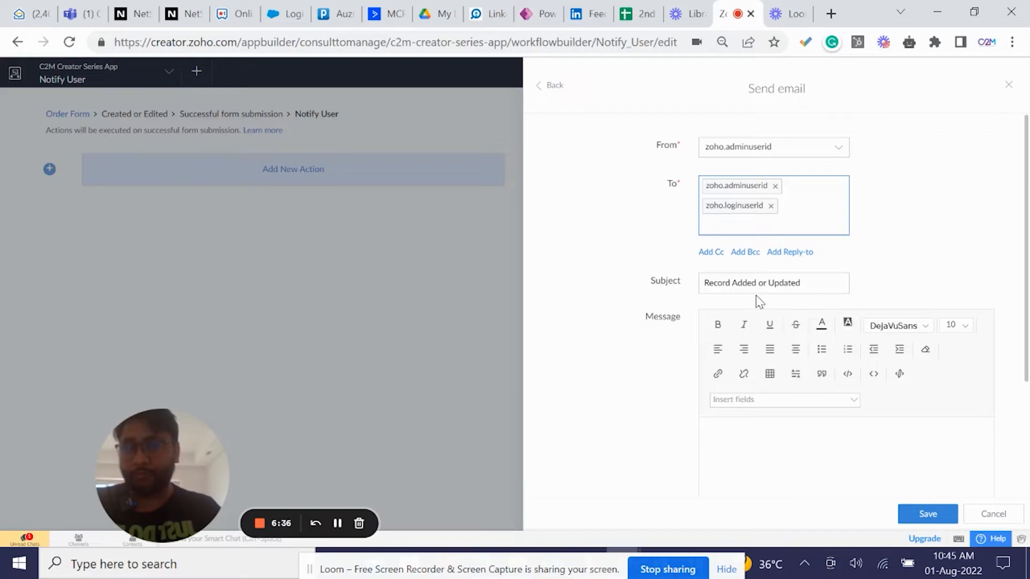
- Examine the Zoho variables, system fields and form fields that can be inserted into the email message
left_click(745, 409)
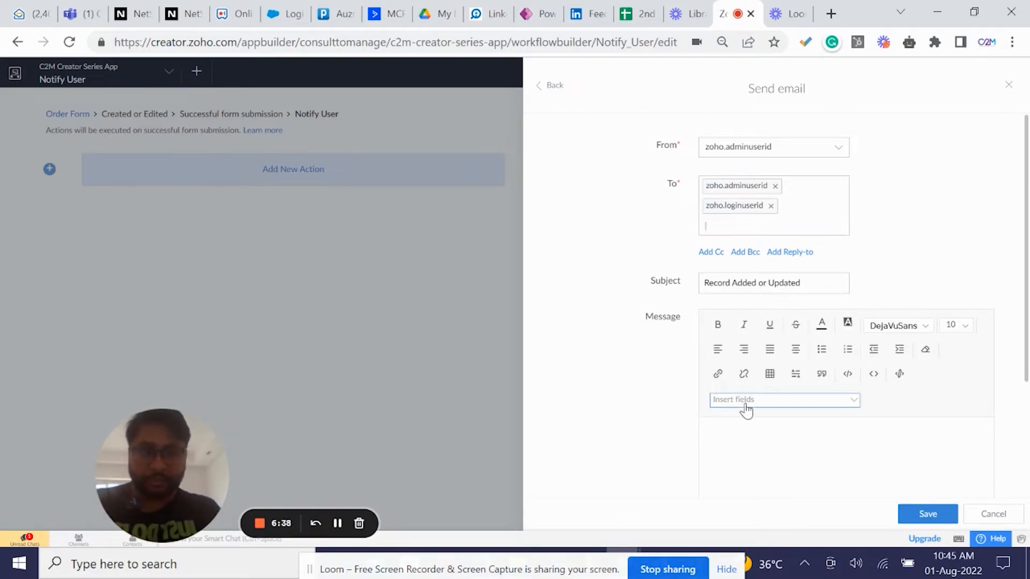
left_click(745, 408)
scroll(770, 383, "down", 1)
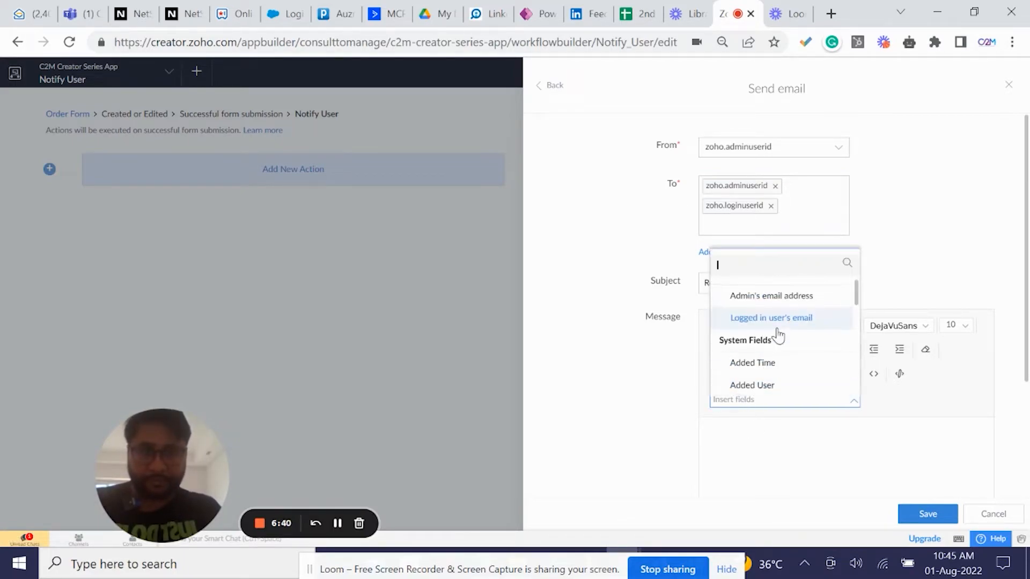
scroll(779, 348, "up", 1)
scroll(782, 369, "down", 2)
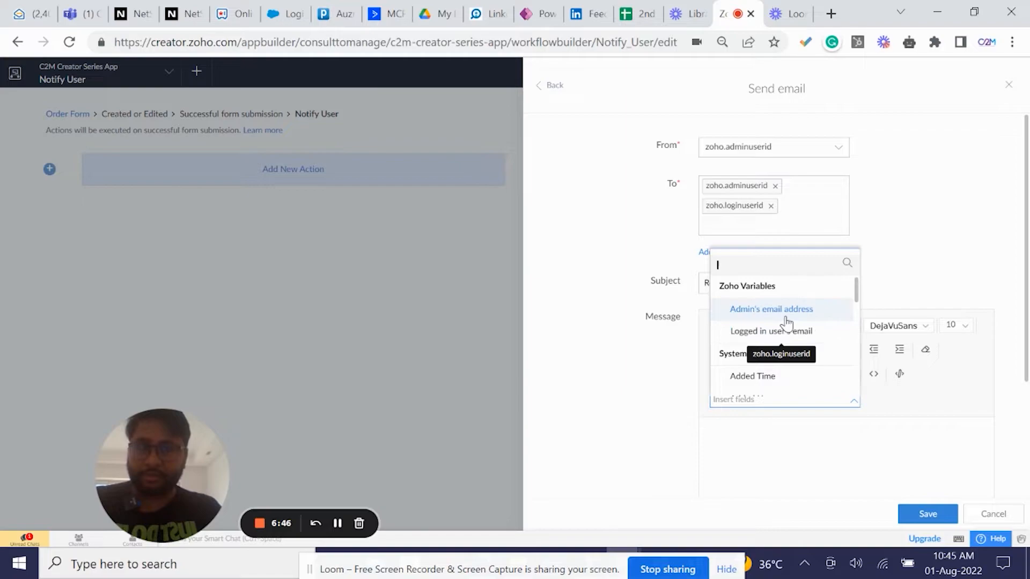
scroll(770, 356, "down", 10)
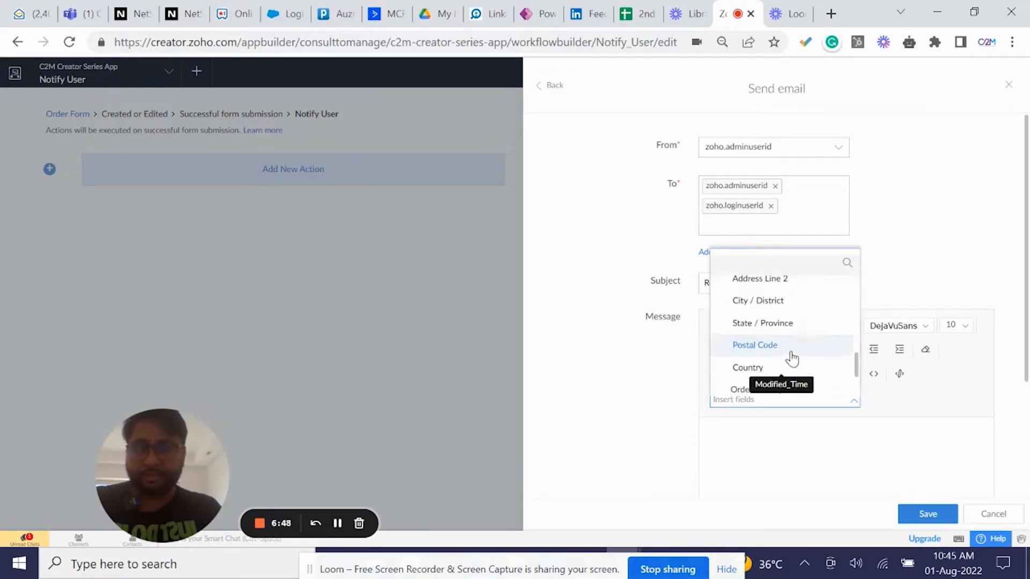
scroll(790, 365, "up", 10)
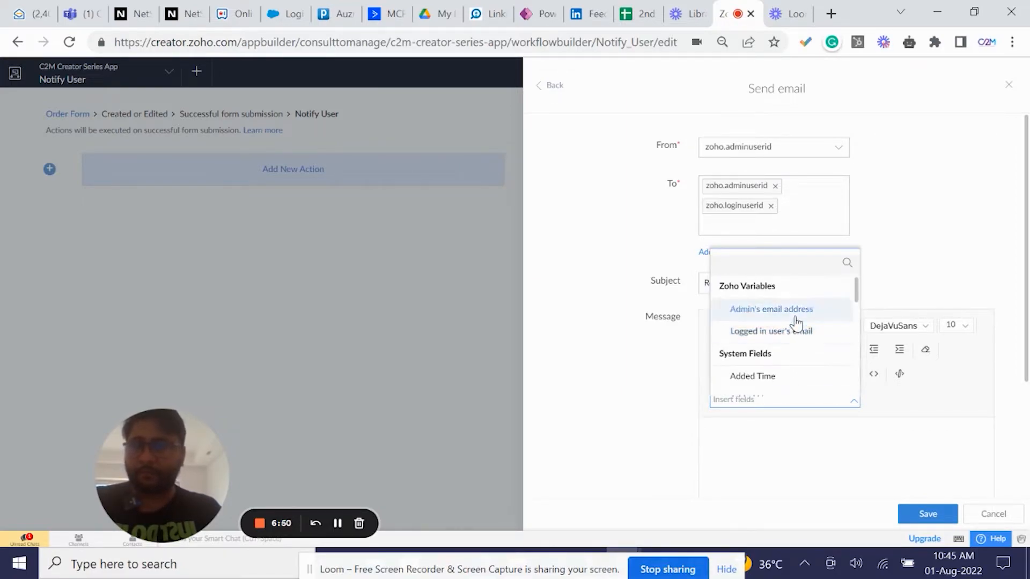
scroll(776, 354, "down", 2)
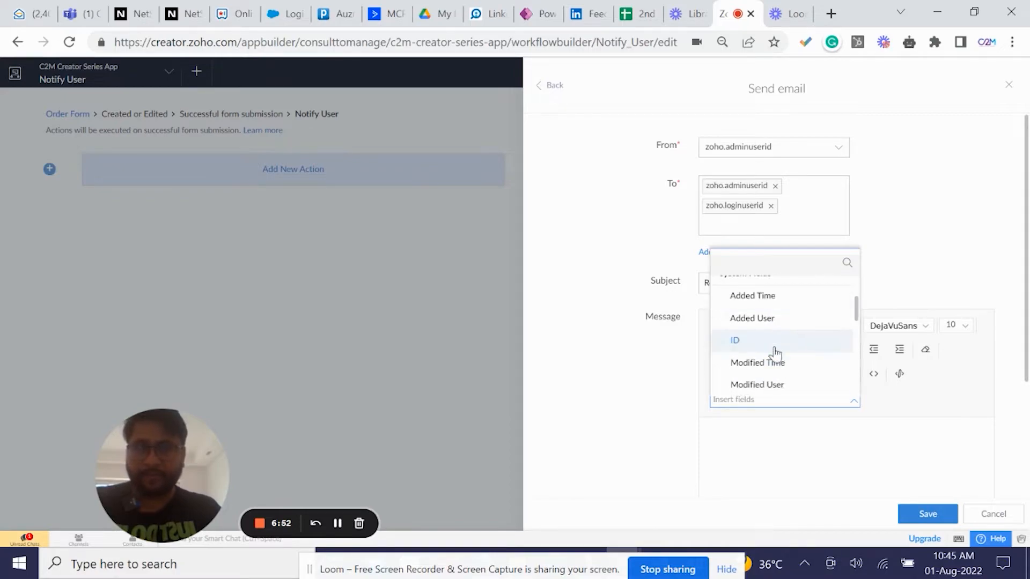
scroll(776, 354, "down", 3)
scroll(770, 349, "up", 1)
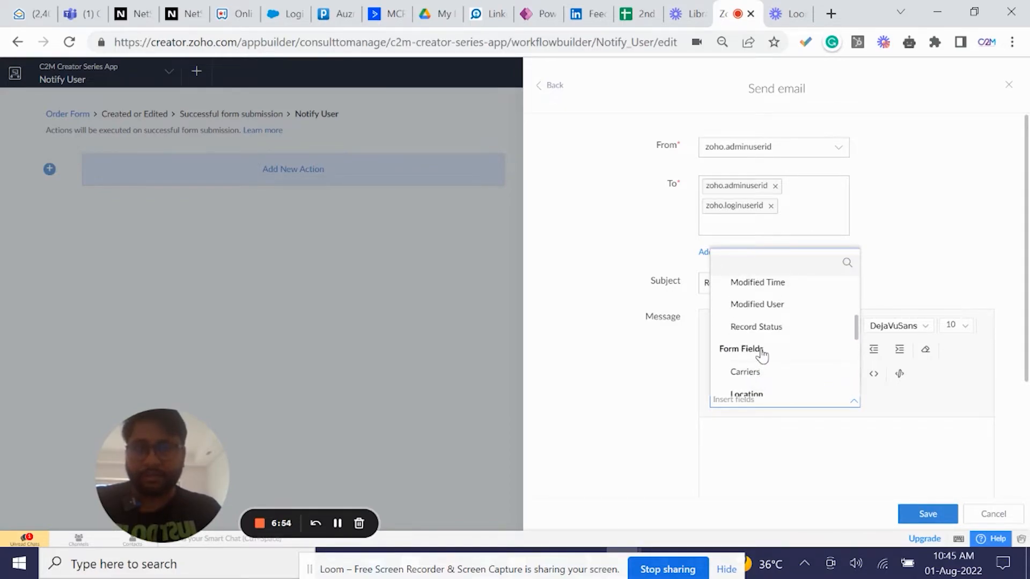
scroll(761, 352, "up", 3)
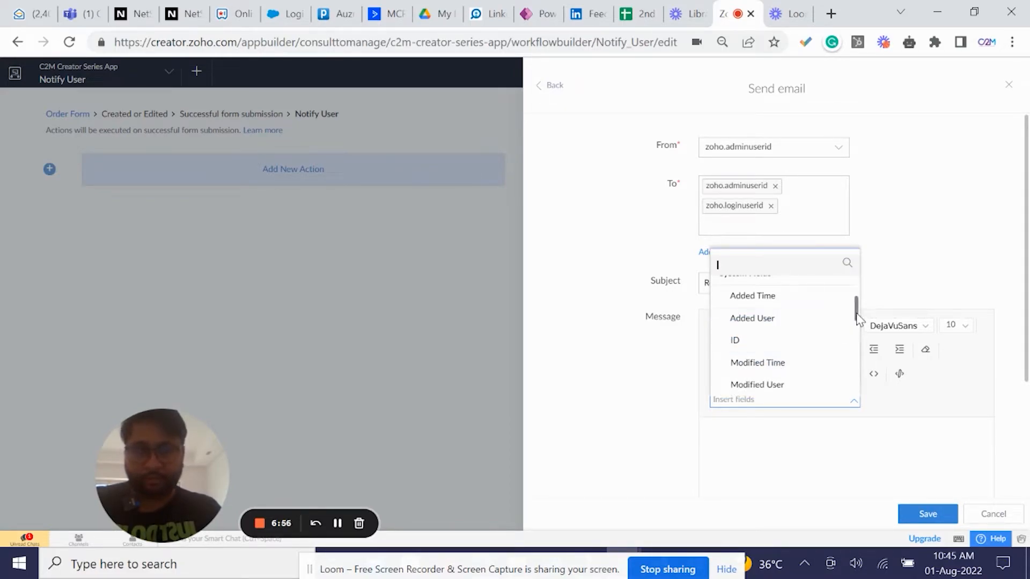
scroll(791, 331, "up", 3)
scroll(790, 331, "up", 1)
scroll(770, 374, "down", 3)
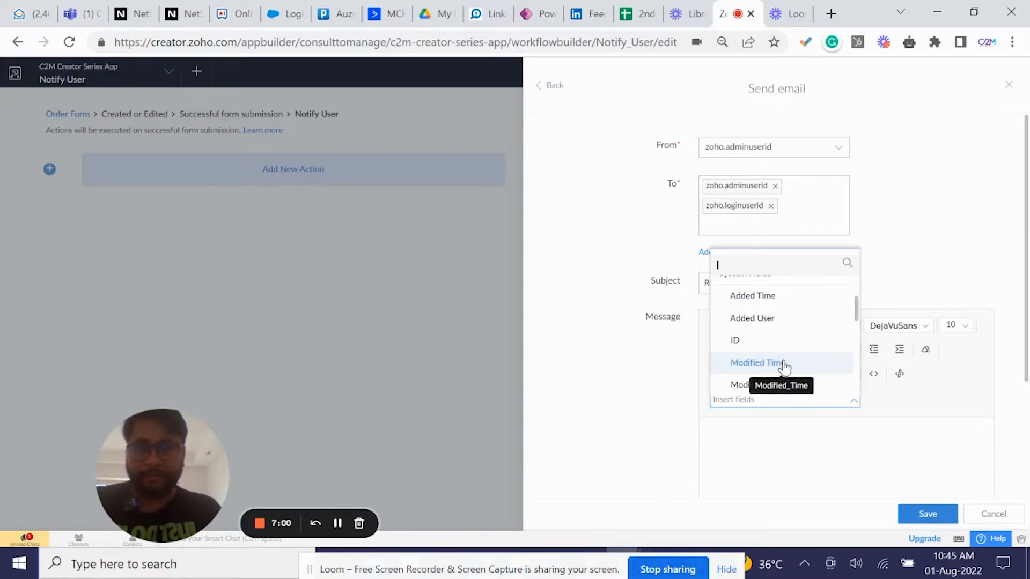
scroll(786, 364, "down", 3)
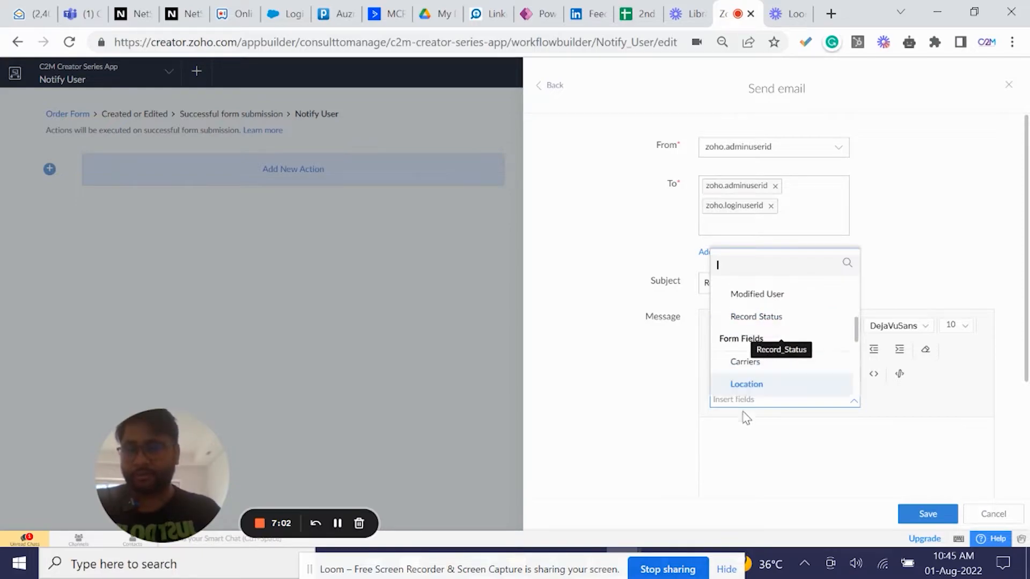
- Write the email message with the greeting "Hi ," followed by the line "A order is submitted or updated."
left_click(719, 451)
scroll(758, 426, "down", 3)
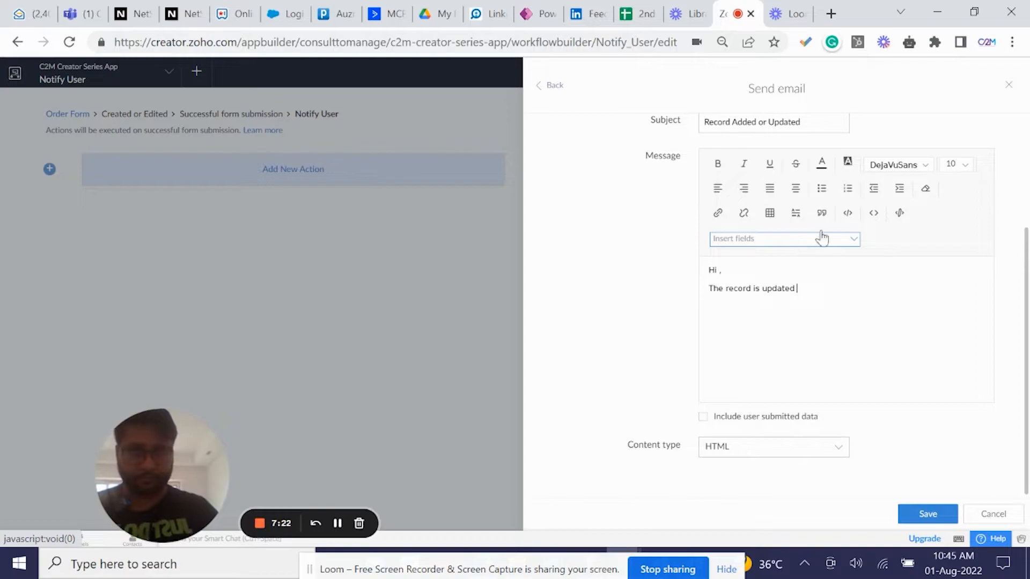
left_click_drag(804, 289, 755, 294)
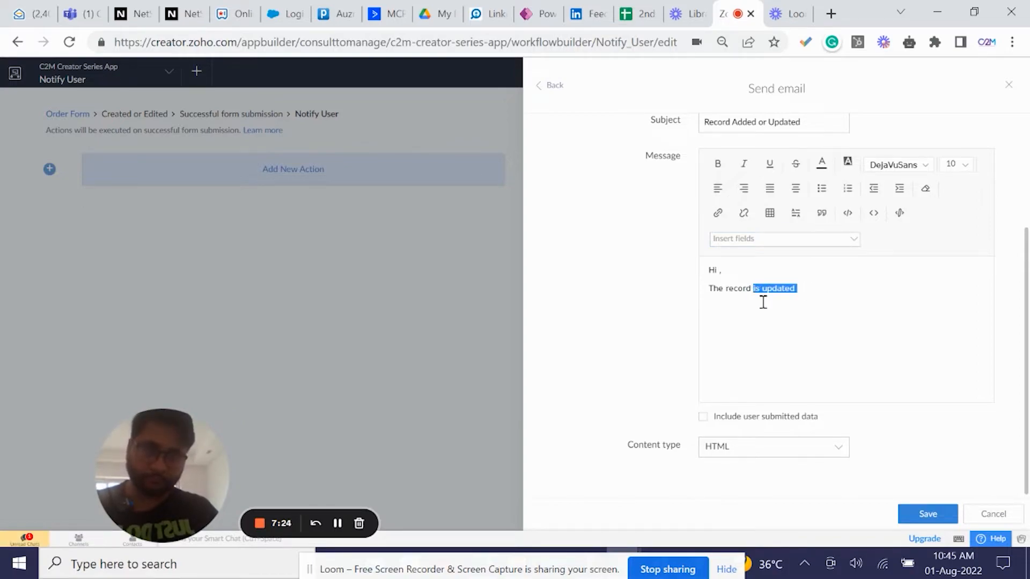
key("BackSpace")
key("BackSpace")
key("BackSpace")
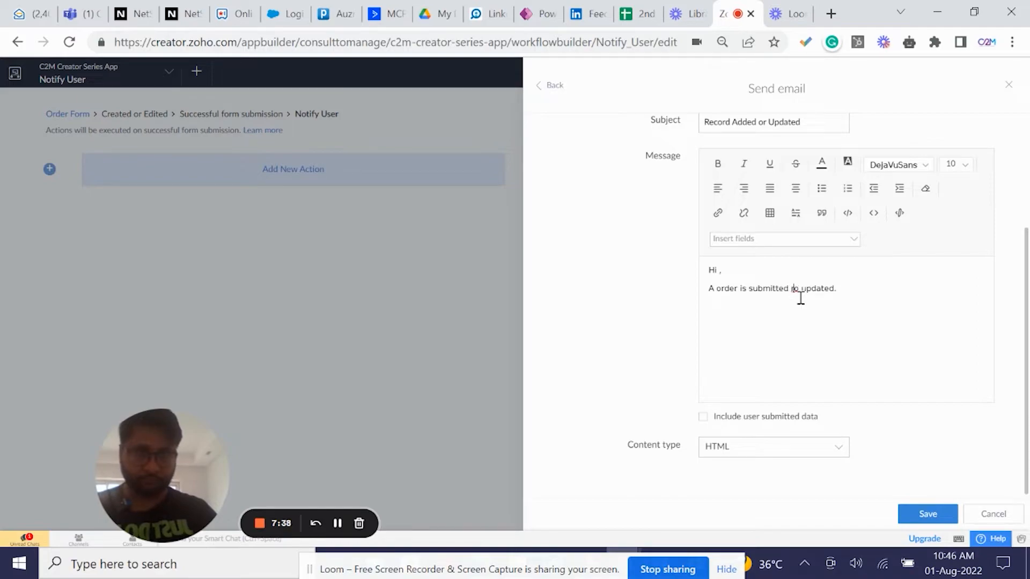
key("BackSpace")
type("r")
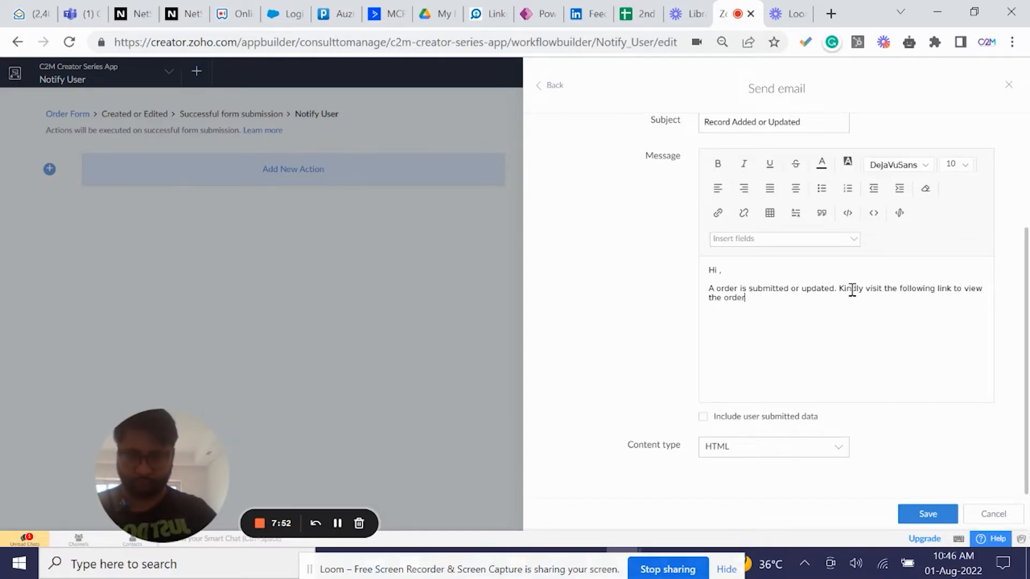
- Complete the message's second sentence as "Kindly visit the following link to view the order details:" and start a new line
type("tails")
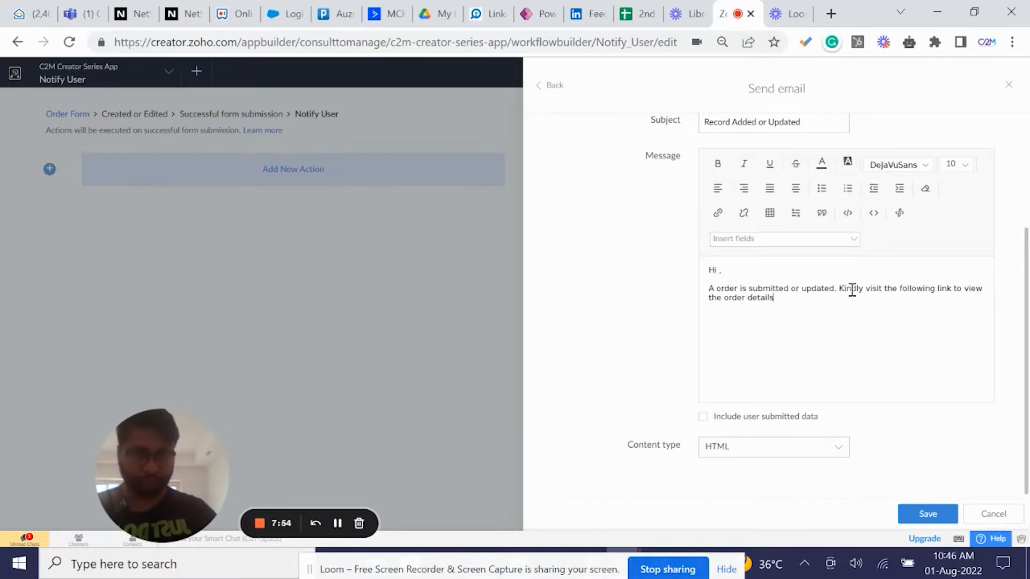
type(":")
key("Return")
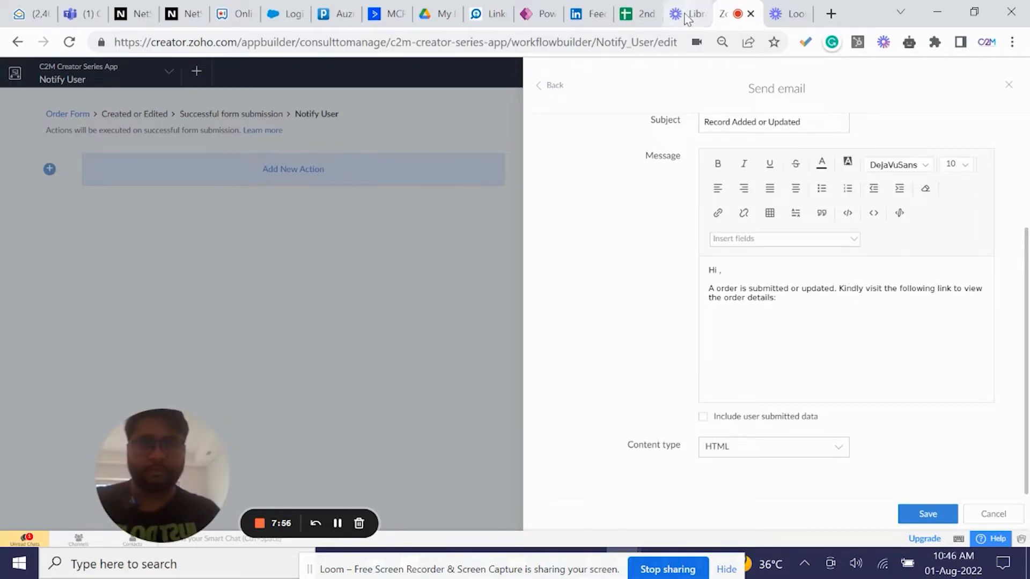
- Open creator.zoho.com in a new browser tab beside the workflow editor
left_click(831, 14)
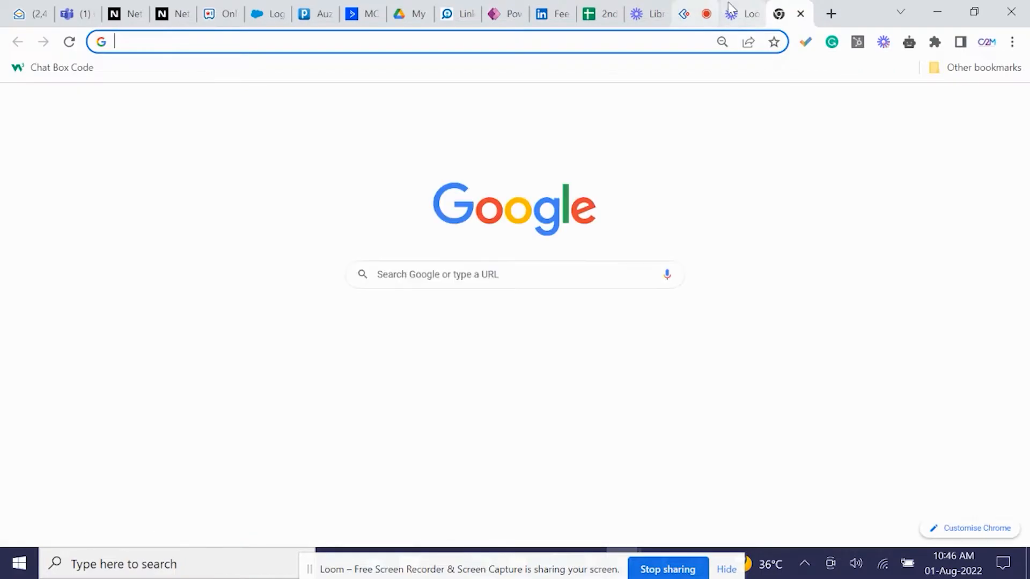
left_click_drag(729, 4, 811, 6)
left_click(750, 7)
type("c")
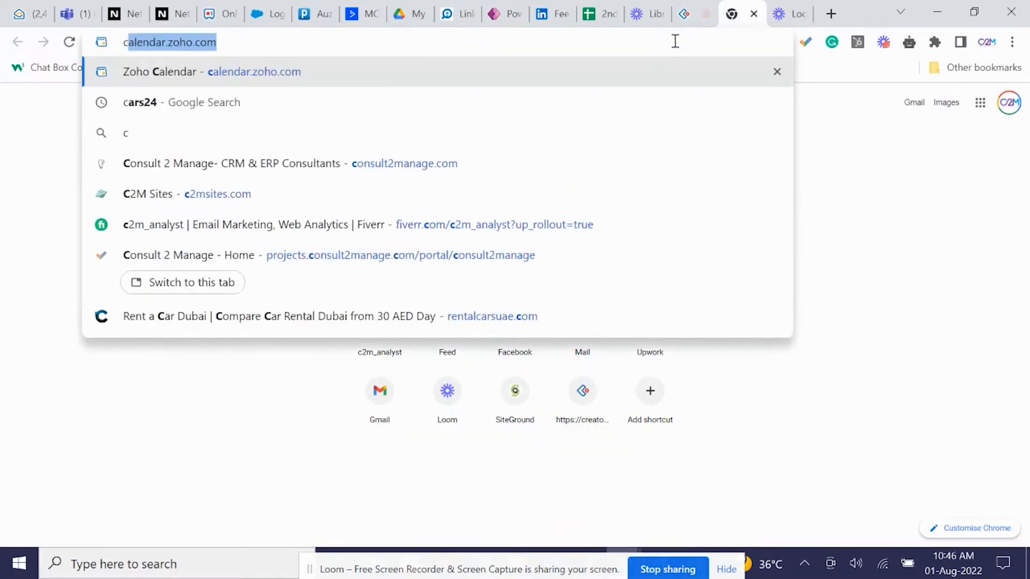
type("reat")
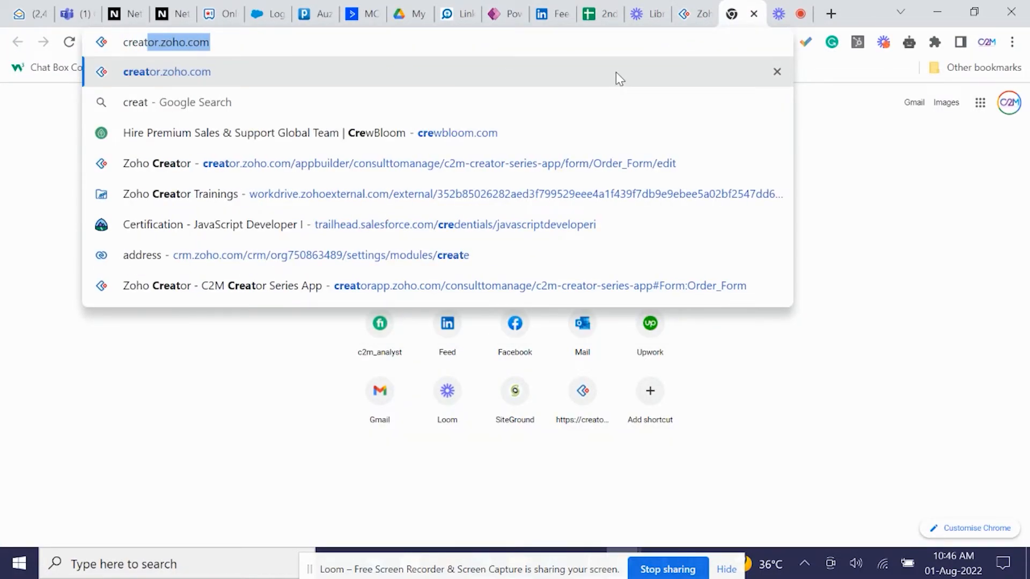
type("or")
key("Return")
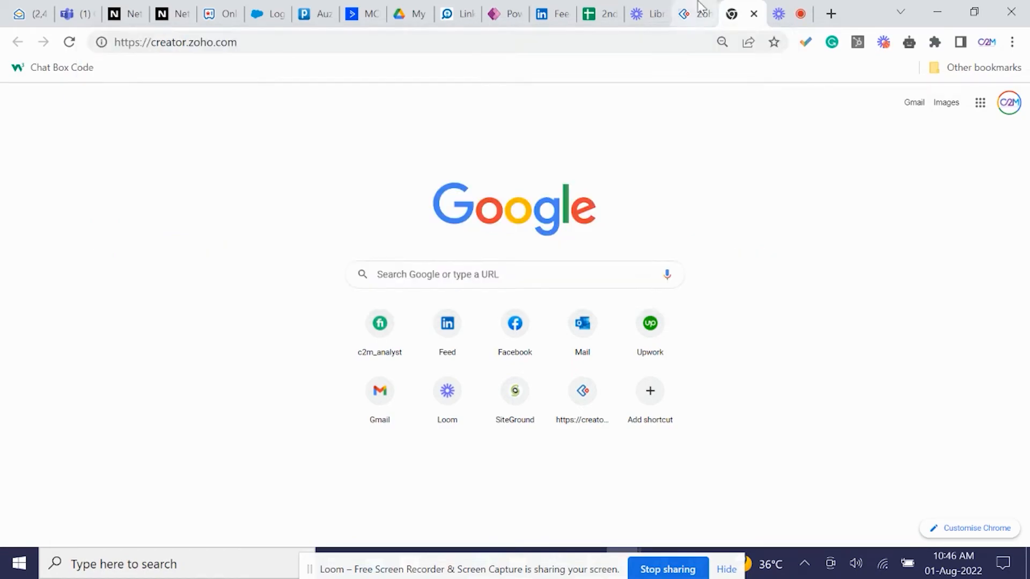
left_click(700, 6)
left_click(716, 7)
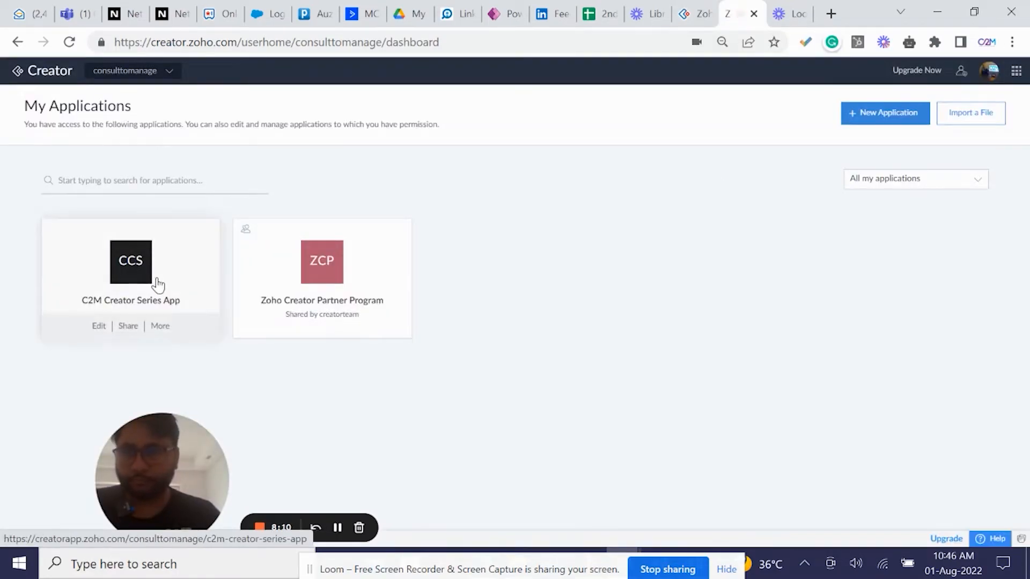
- Open the All Orders report of the C2M Creator Series App and copy its web address
left_click(158, 285)
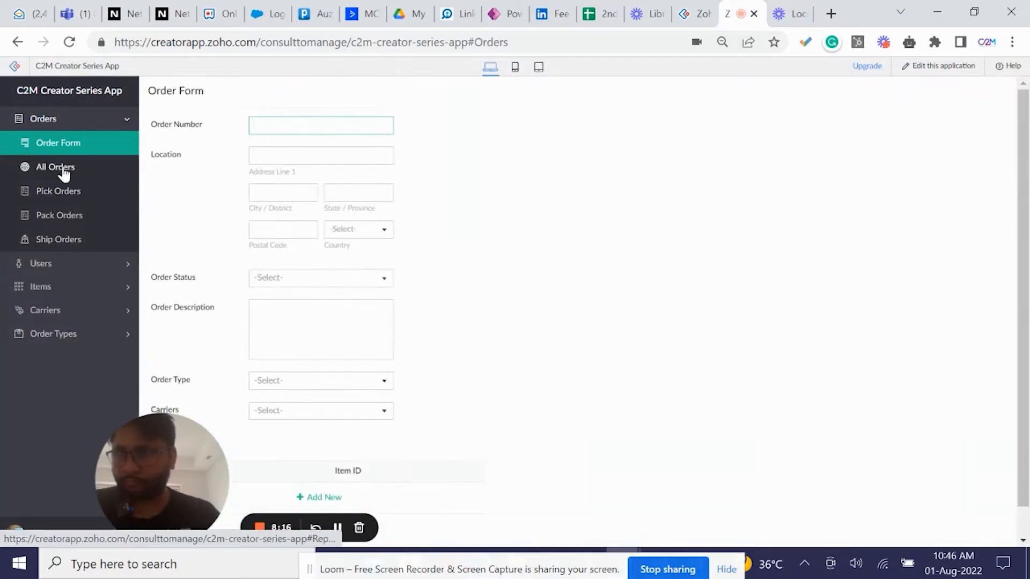
left_click(62, 169)
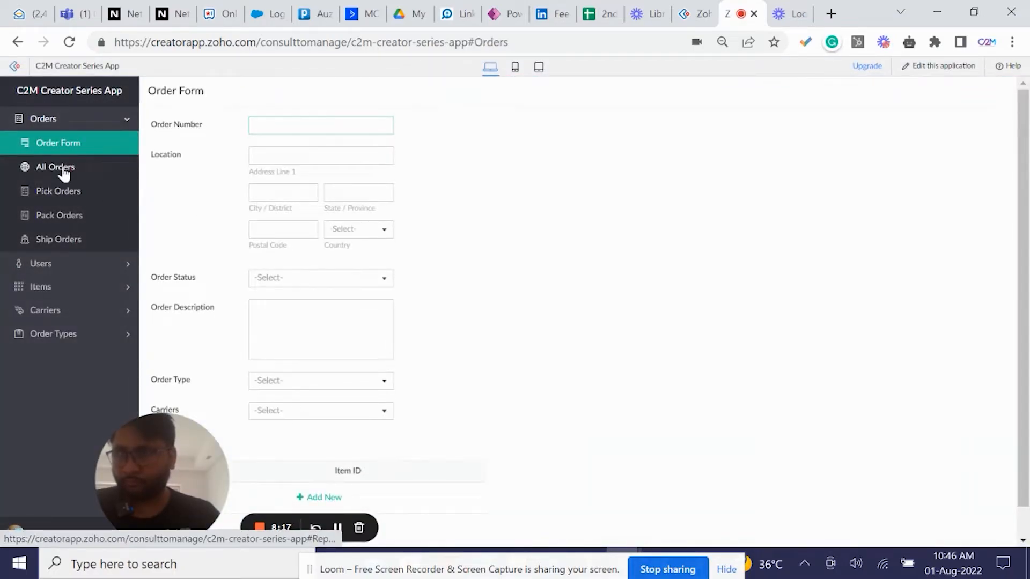
left_click(375, 42)
key("ctrl+c")
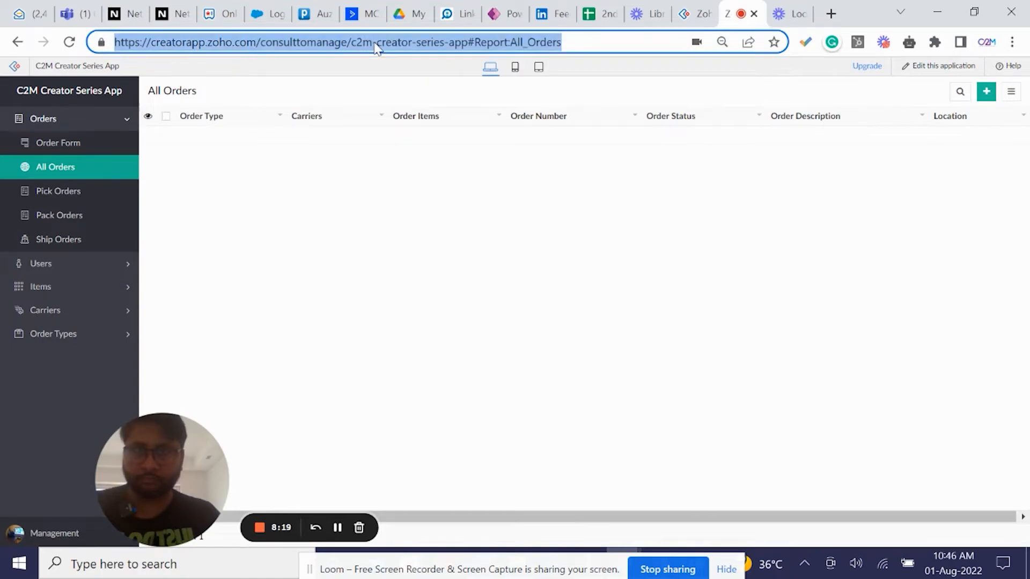
- Return to the Notify User workflow and paste the All Orders report link below the message text
left_click(704, 9)
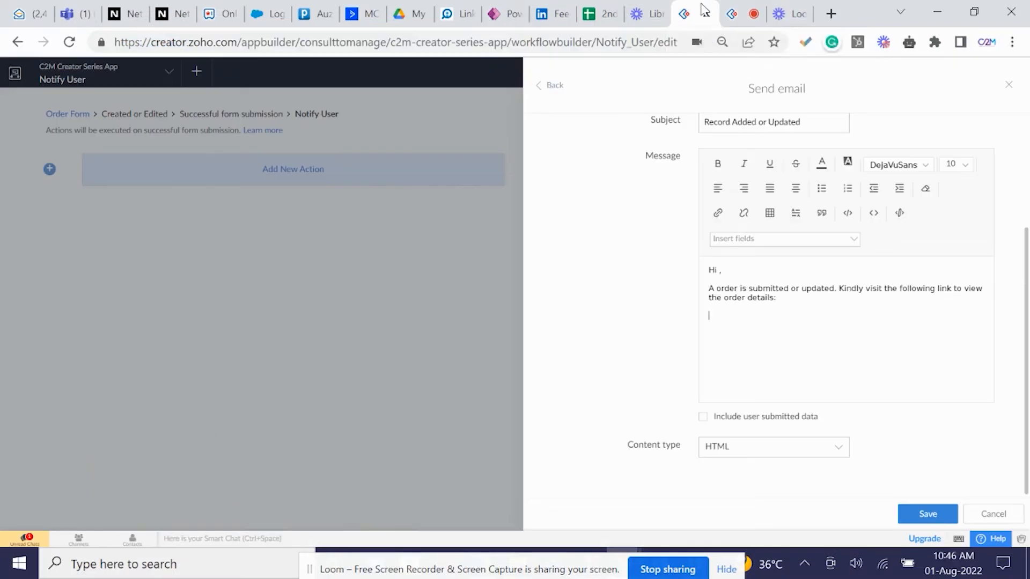
left_click(817, 350)
key("Return")
key("ctrl+v")
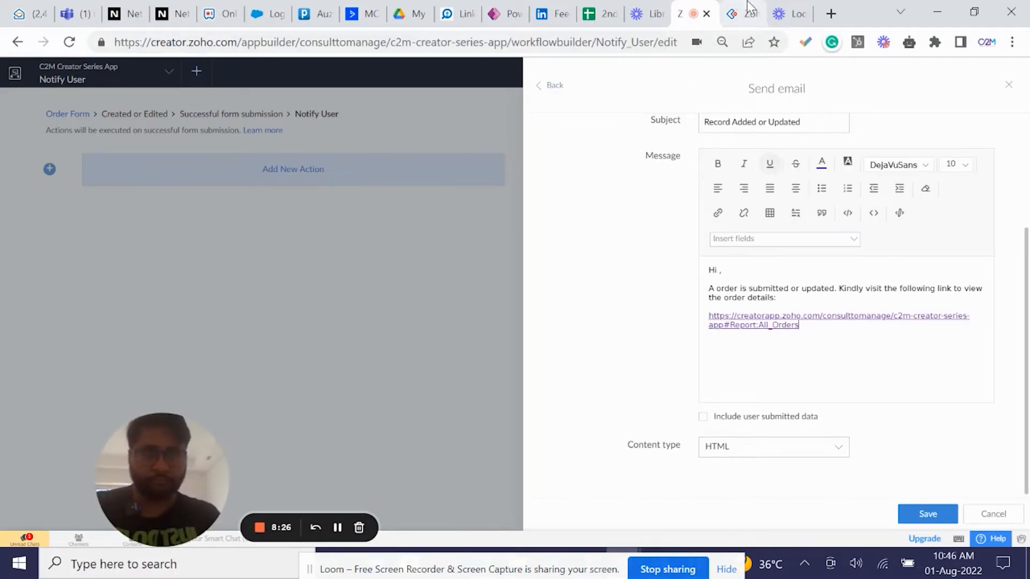
- Try to submit a new order from the All Orders report with only the order number filled in
left_click(749, 9)
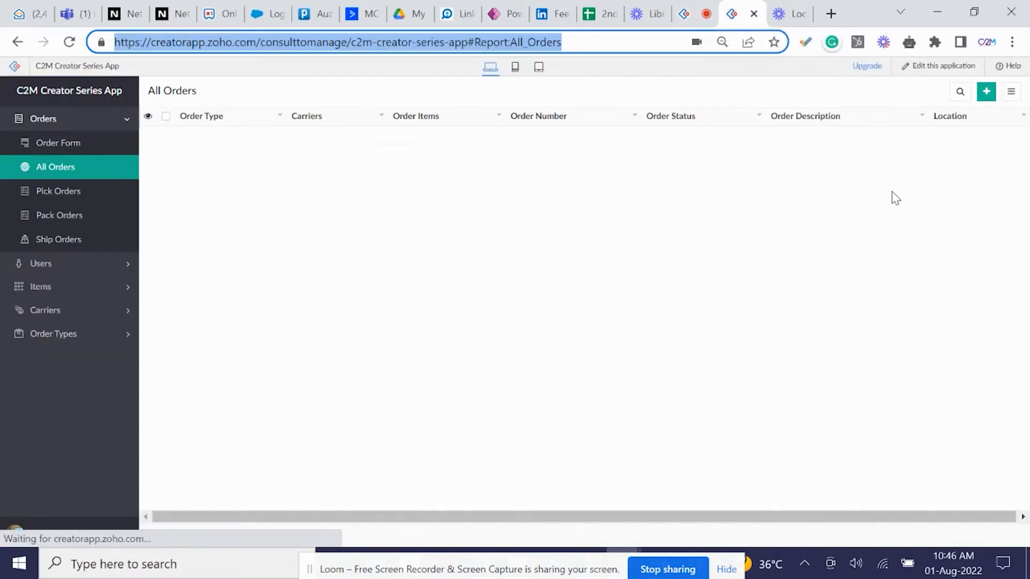
left_click(986, 92)
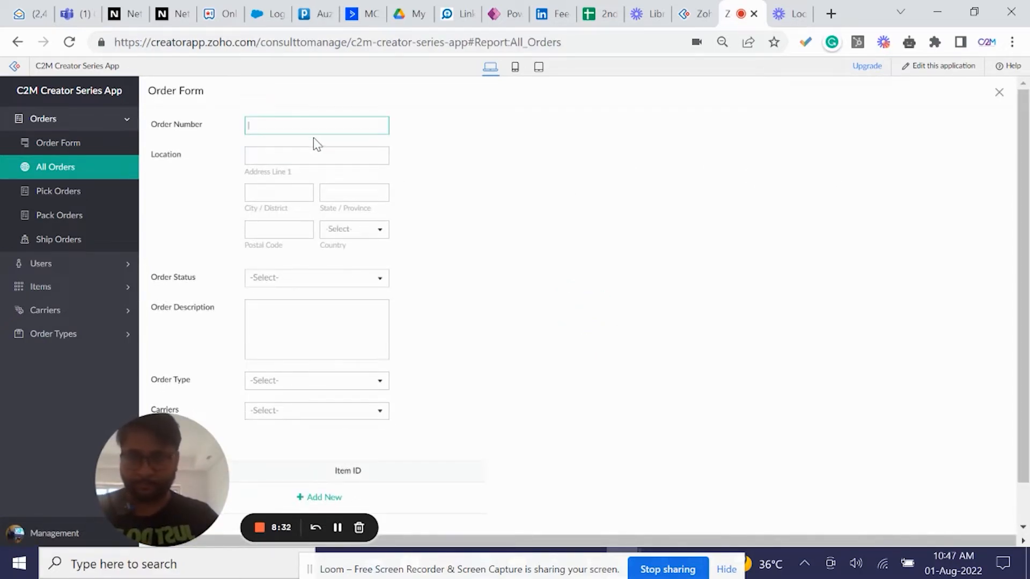
type("4566")
left_click(464, 213)
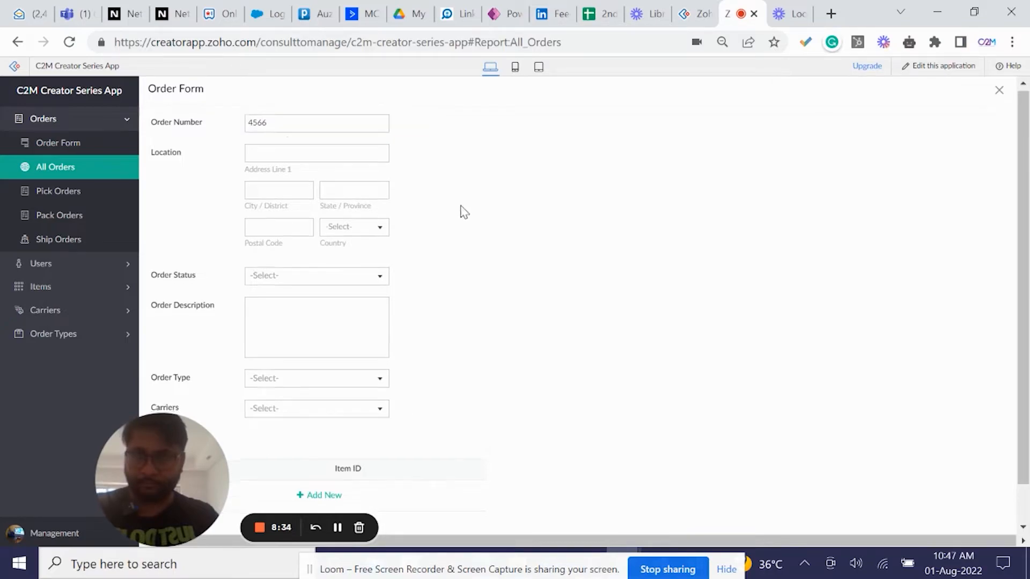
scroll(464, 212, "down", 1)
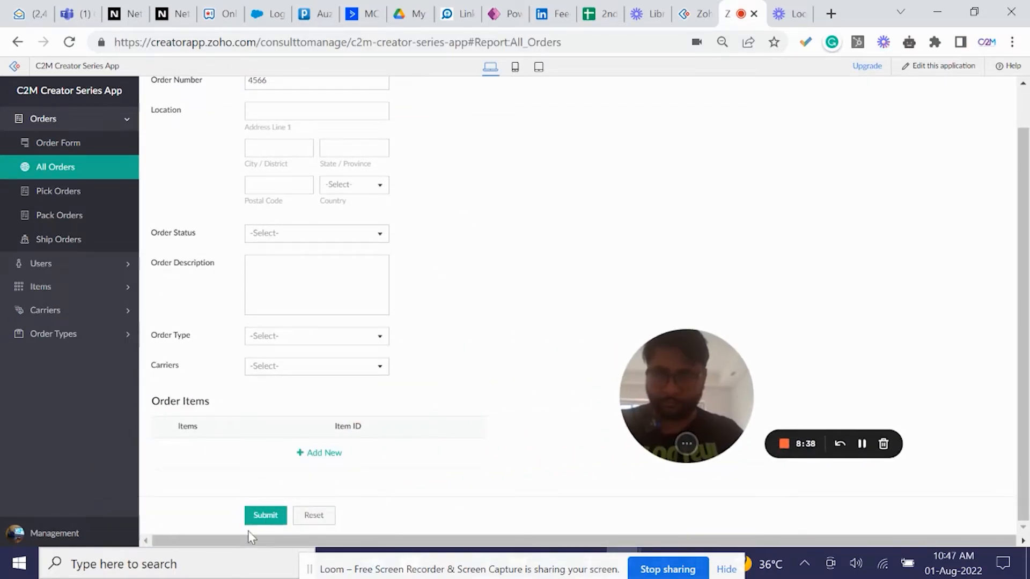
left_click(255, 517)
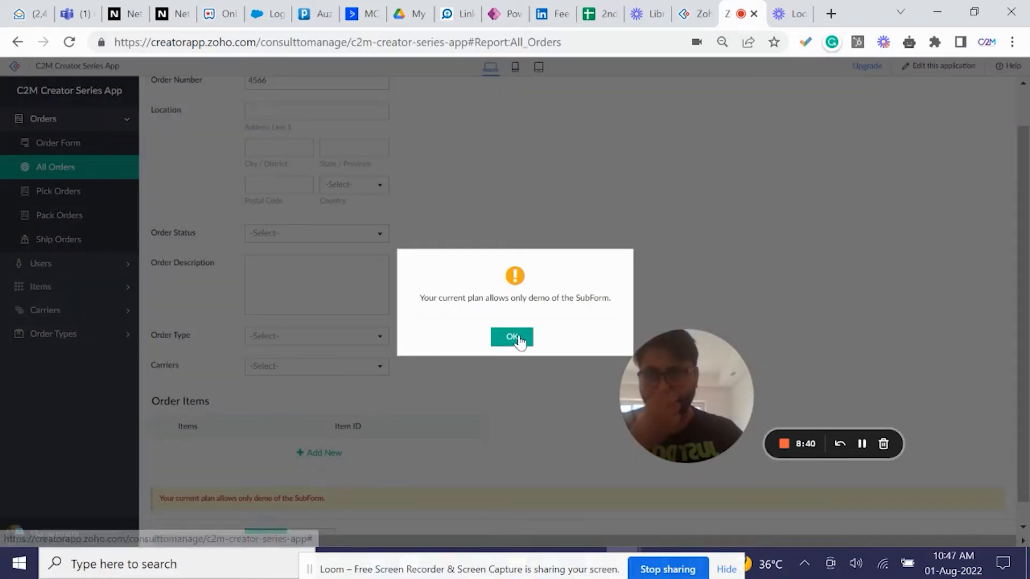
left_click(512, 338)
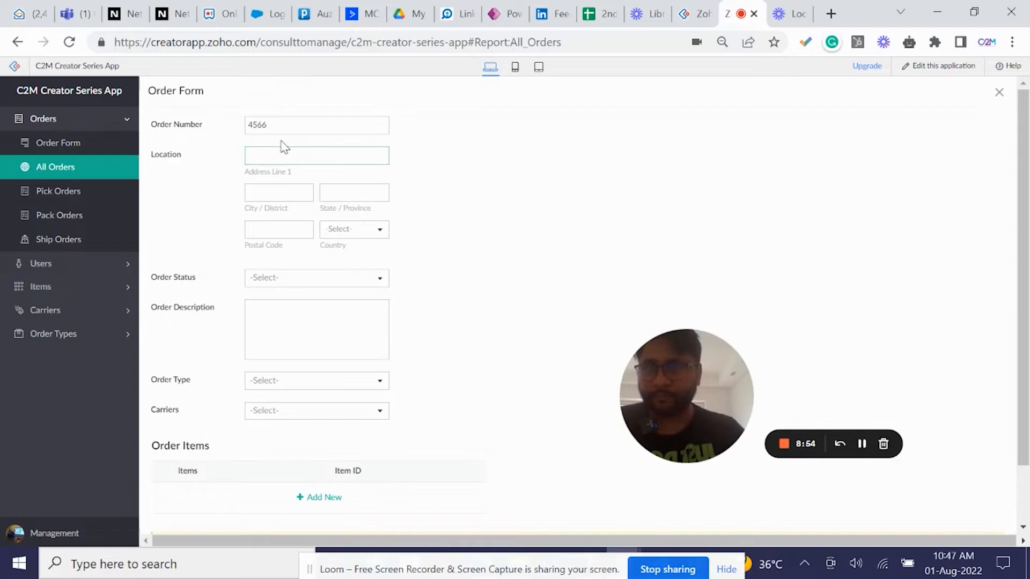
- Return to the Notify User email and append the ID system field to the All Orders link, adding a question mark within the address
left_click(704, 16)
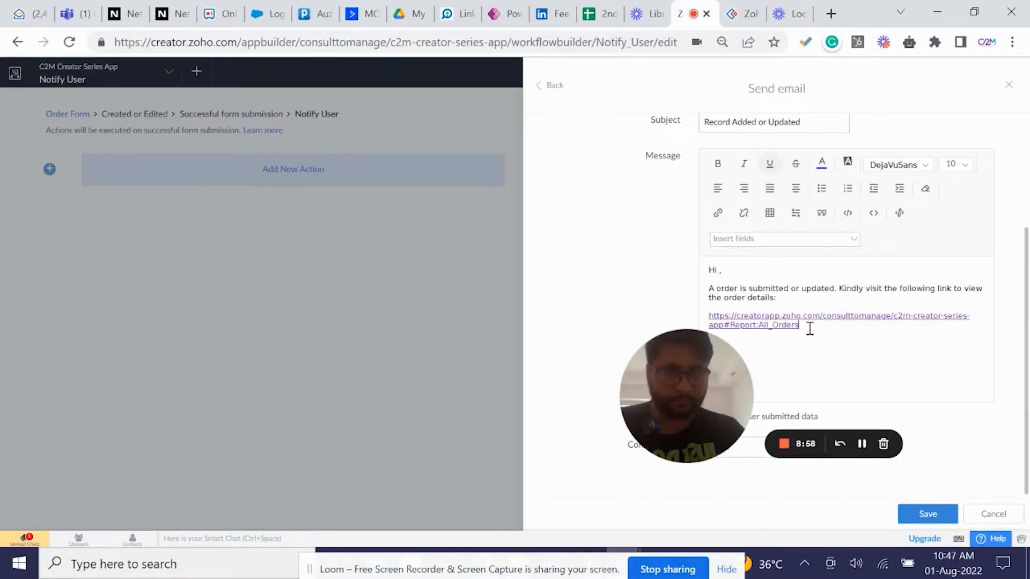
left_click(809, 240)
left_click_drag(705, 372, 462, 354)
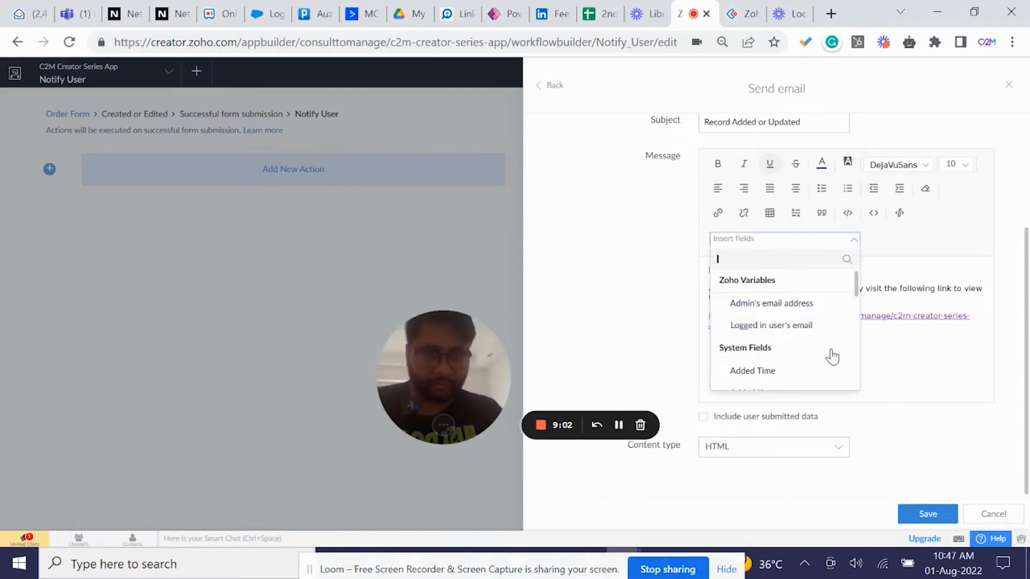
scroll(832, 356, "down", 2)
type("ID")
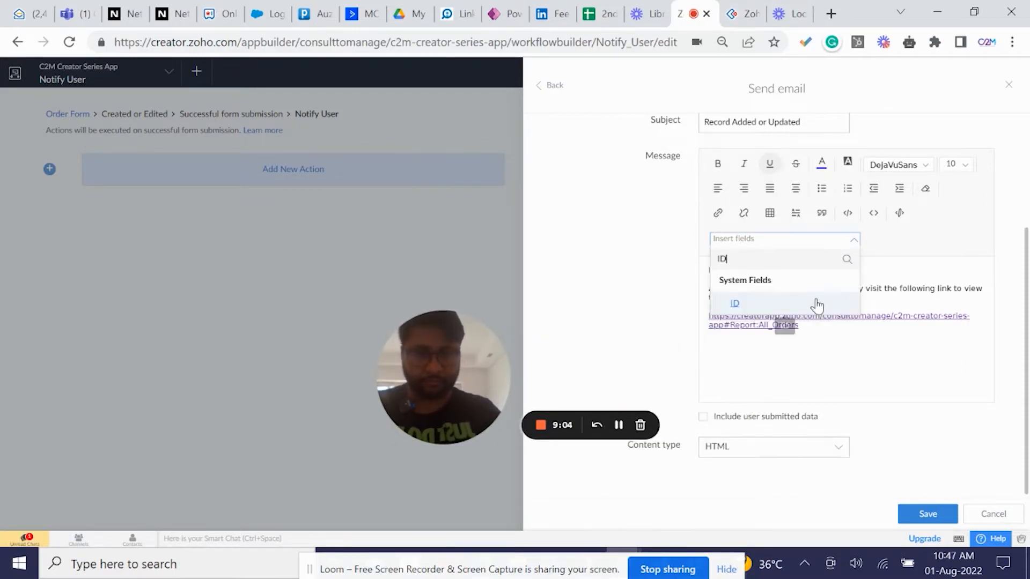
left_click(815, 303)
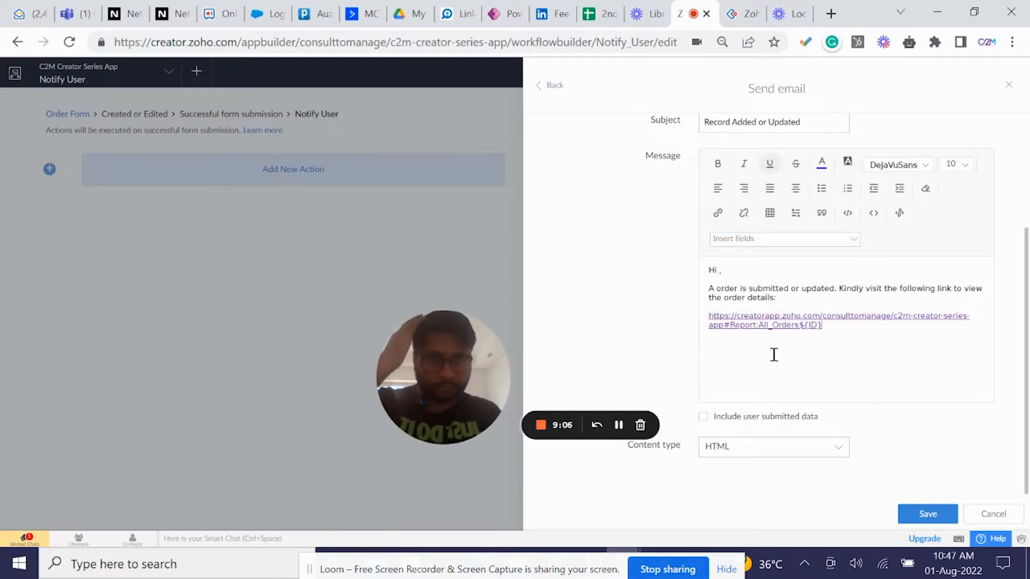
type("?")
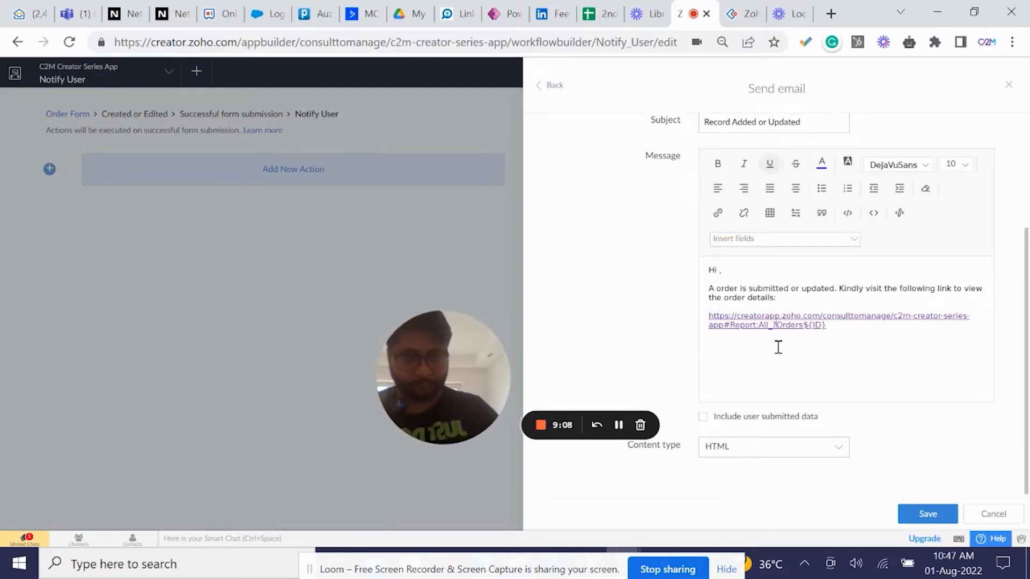
- Add the closing word Regards on its own line below the link in the email message
left_click(836, 323)
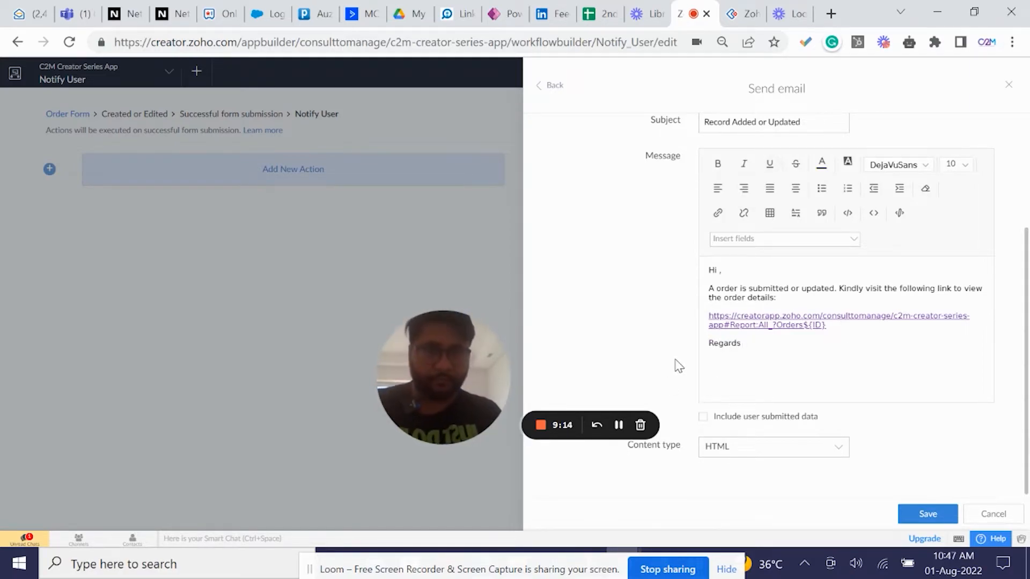
scroll(684, 365, "up", 3)
scroll(724, 333, "down", 3)
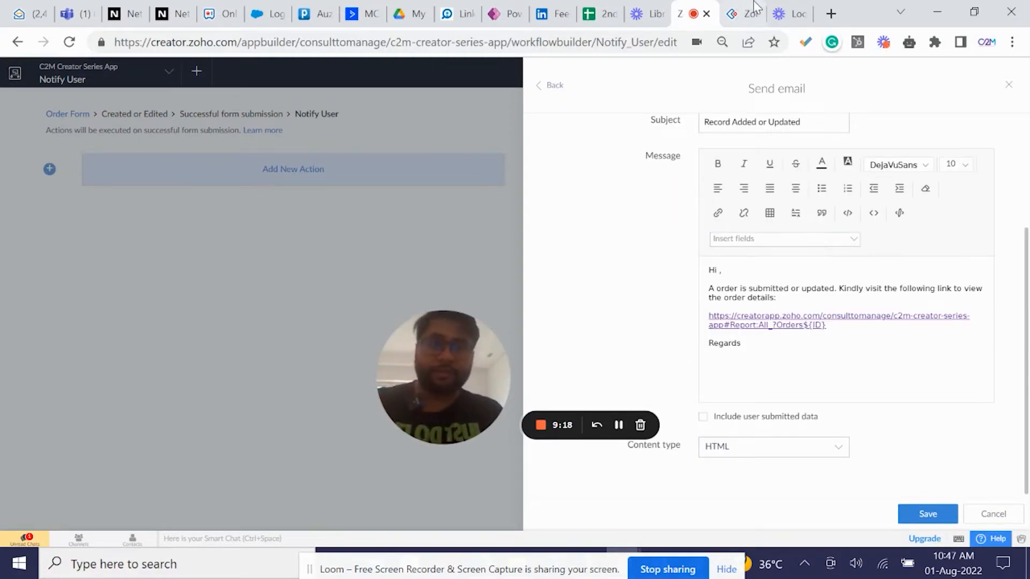
left_click(732, 13)
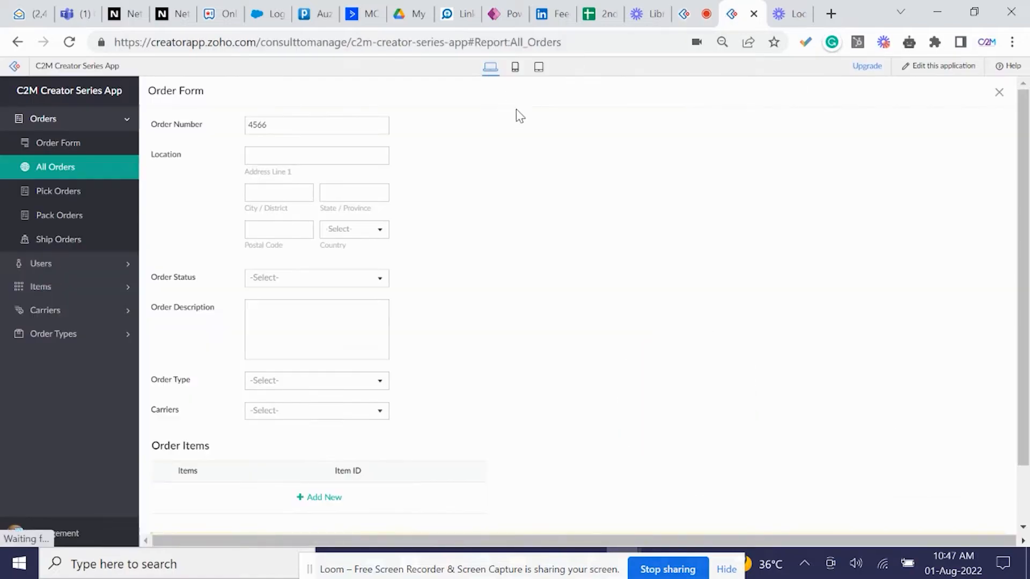
left_click(686, 10)
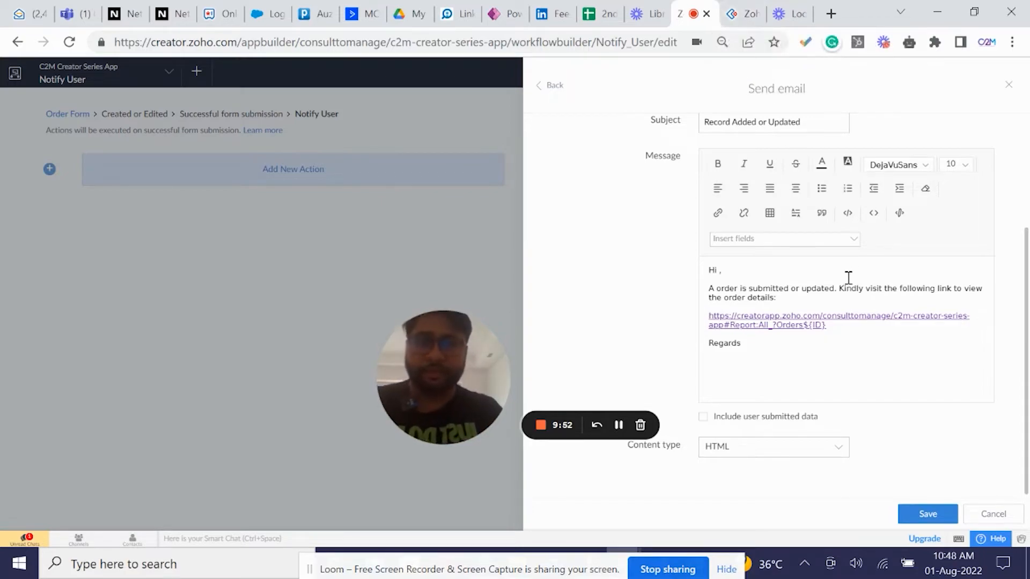
left_click(778, 326, "ctrl")
- Switch to the live C2M Creator Series App and submit a new order type named Outbound
left_click(731, 14)
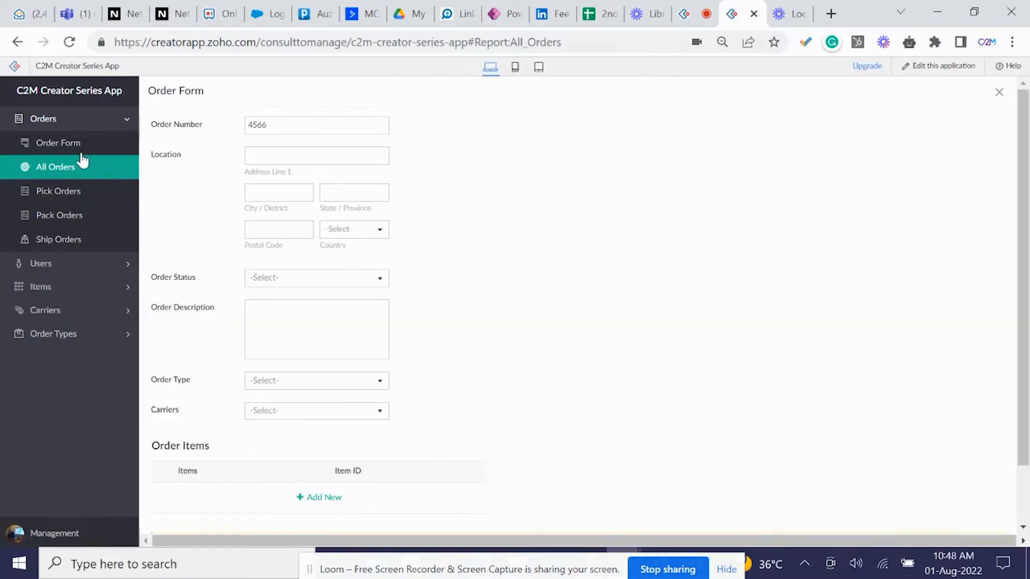
left_click(46, 336)
left_click(53, 242)
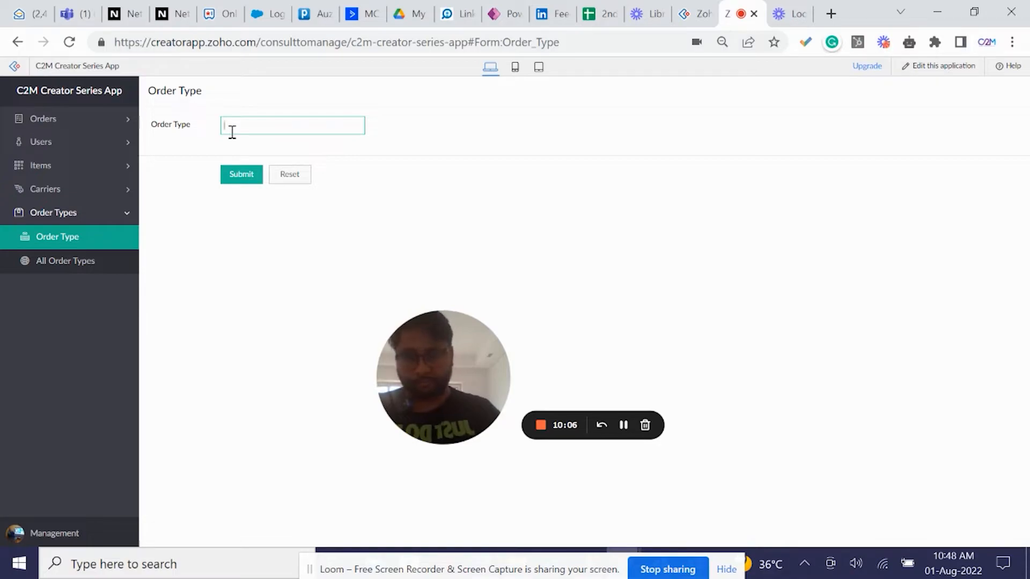
type("Ou")
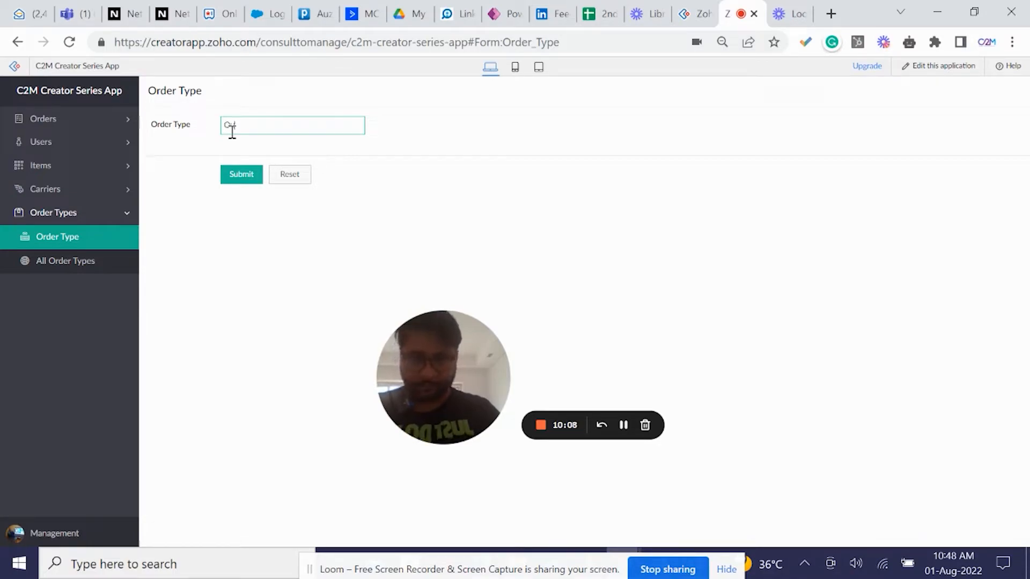
type("tbound")
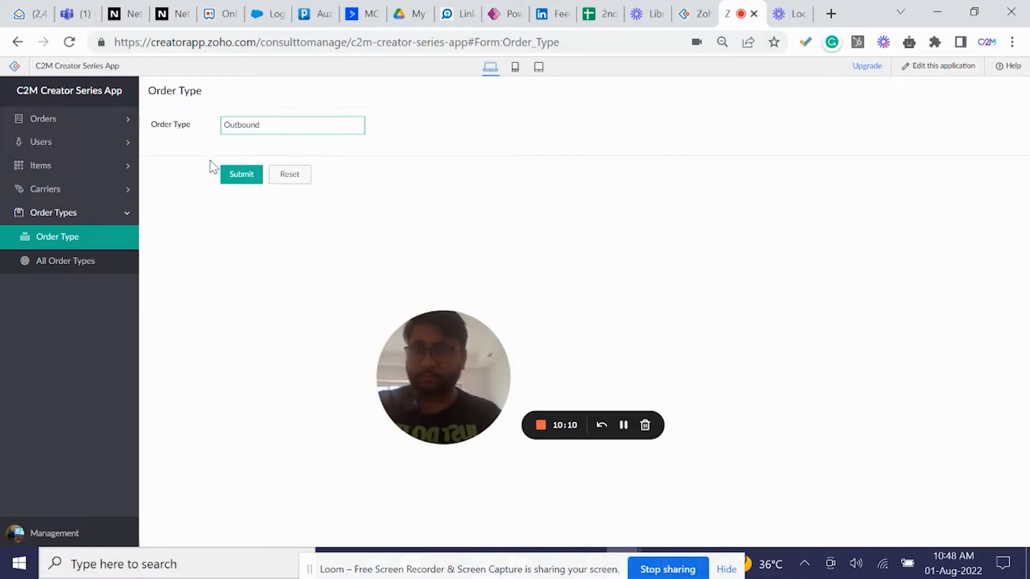
left_click(253, 176)
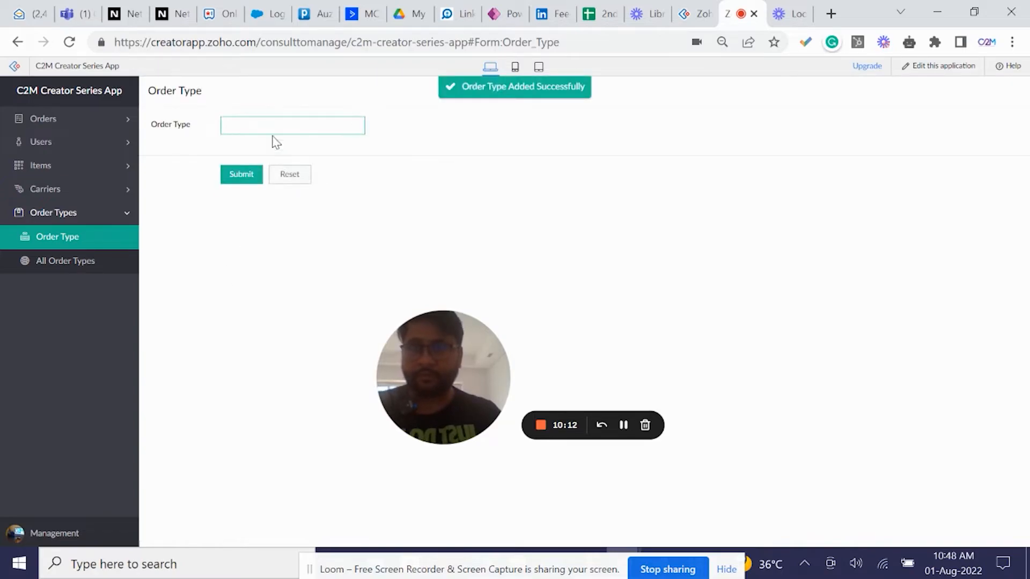
- Open the Outbound record from the All Order Types report in its edit form
left_click(42, 267)
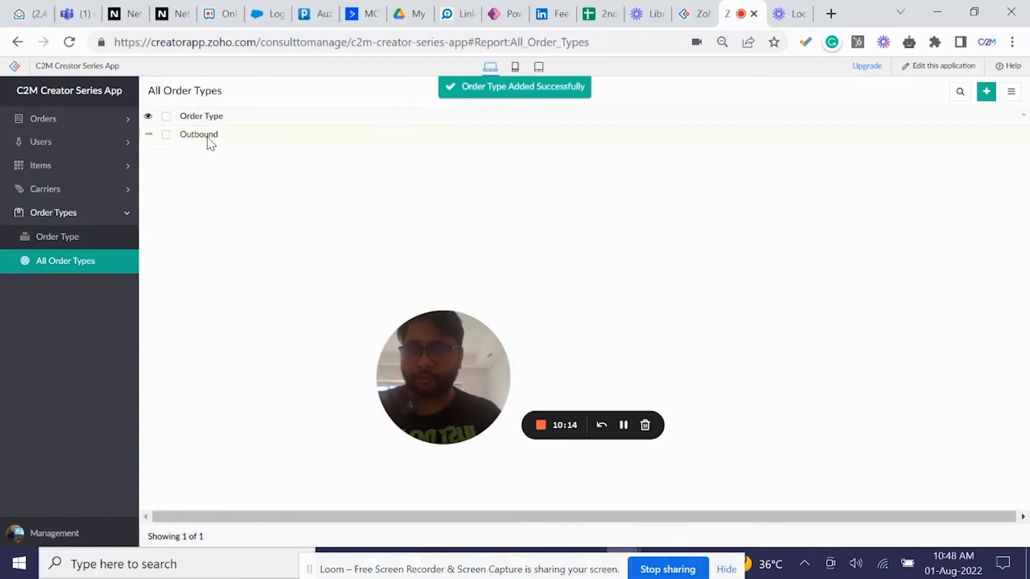
left_click(209, 139)
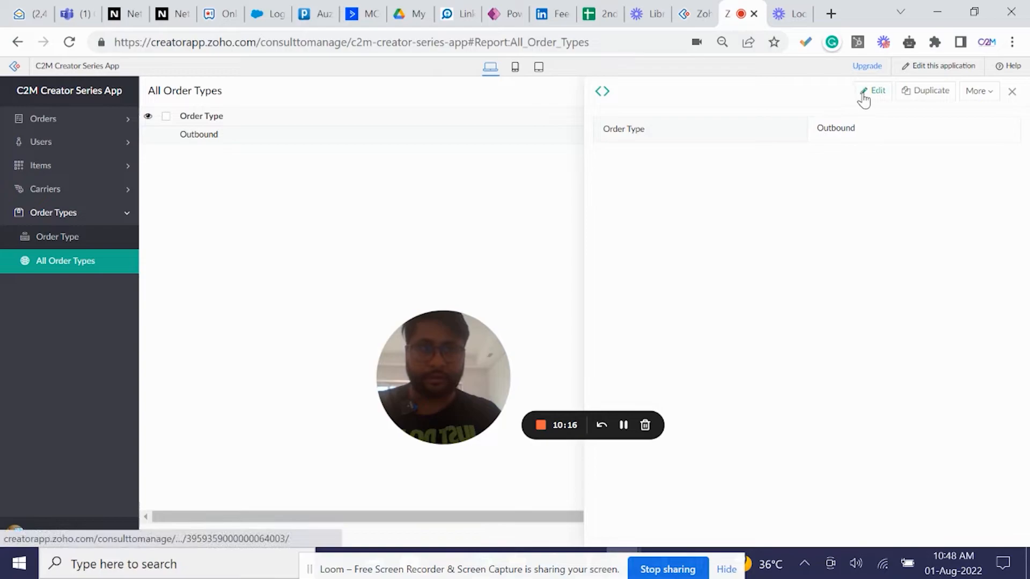
left_click(866, 92)
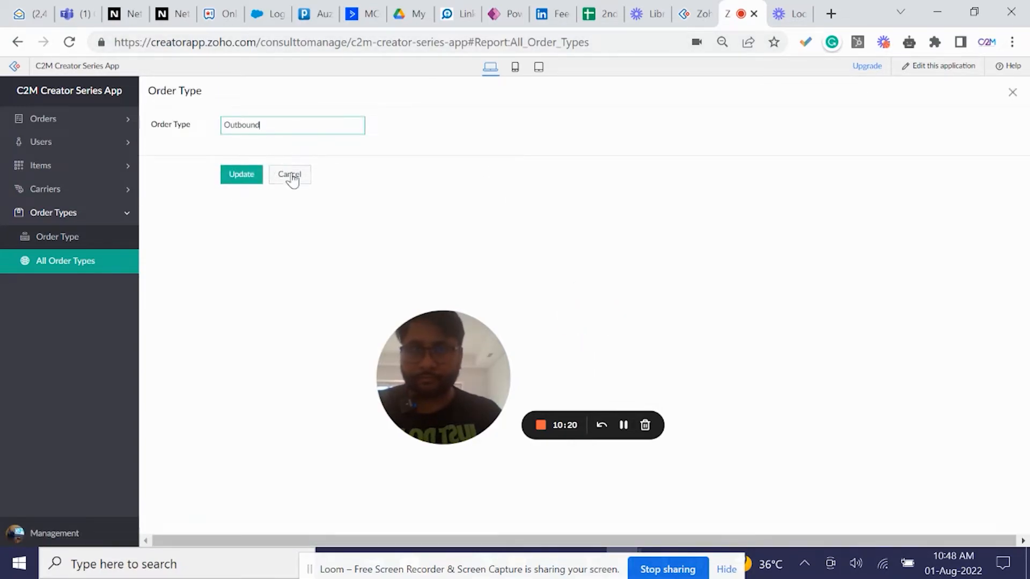
left_click(359, 173)
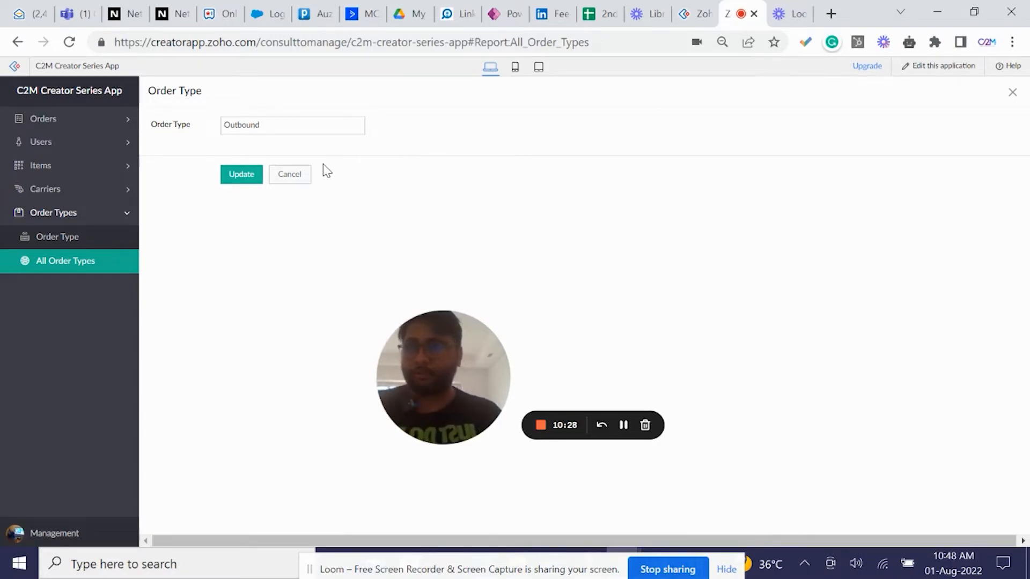
- Compare the web address of the open order type record with the order link in the Notify User email
left_click_drag(590, 43, 246, 46)
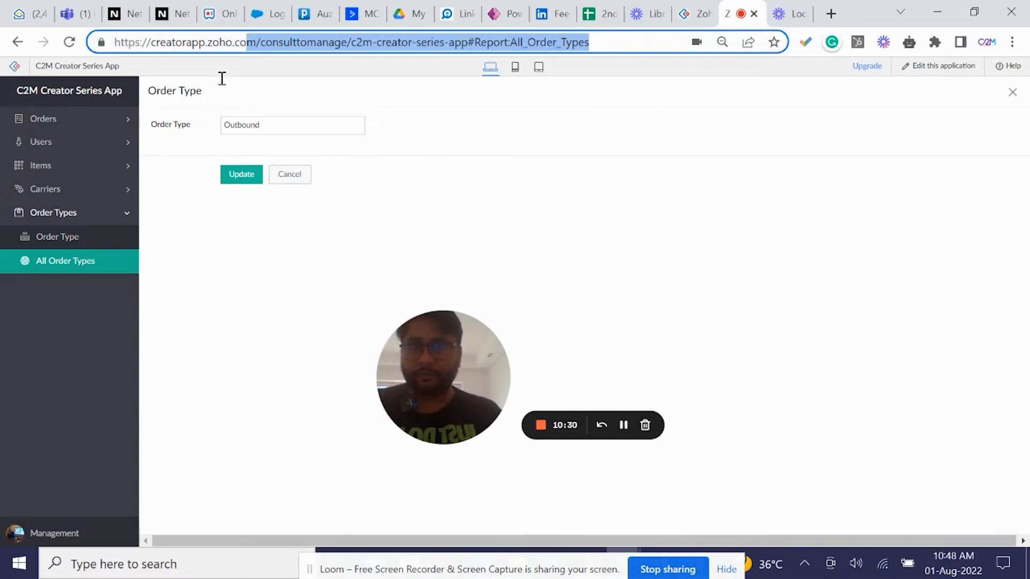
left_click_drag(222, 78, 107, 102)
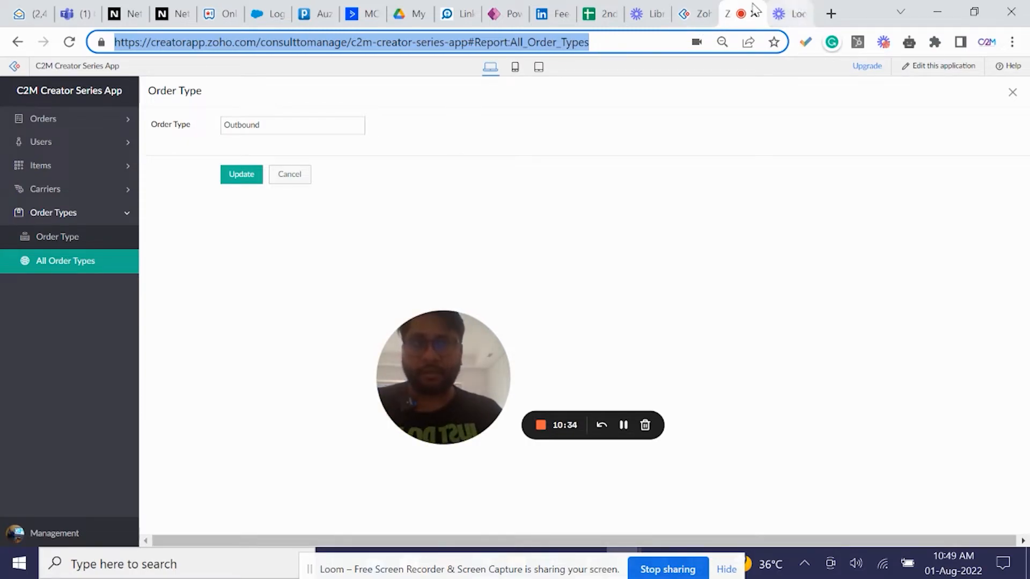
left_click(695, 9)
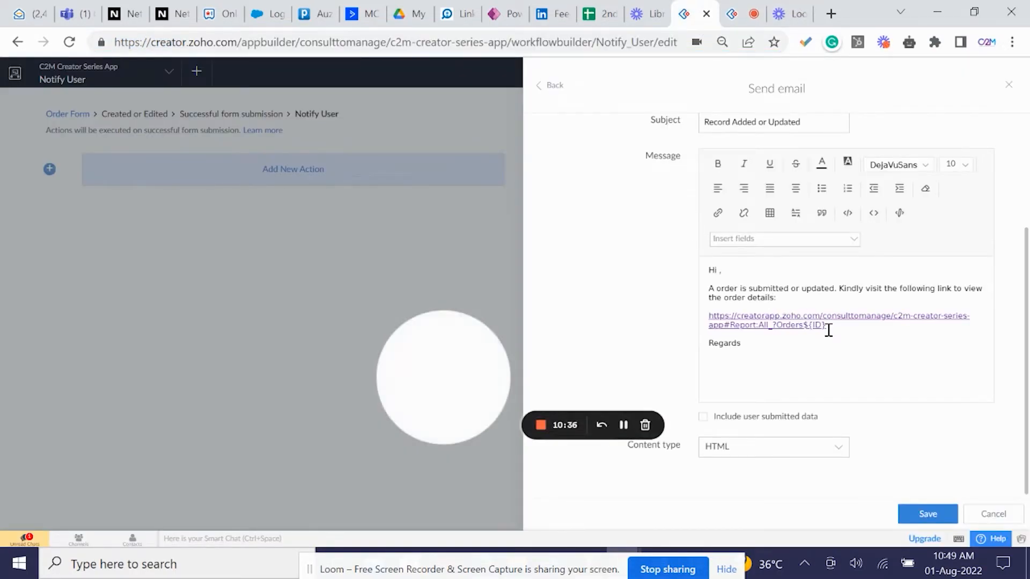
left_click_drag(828, 326, 714, 315)
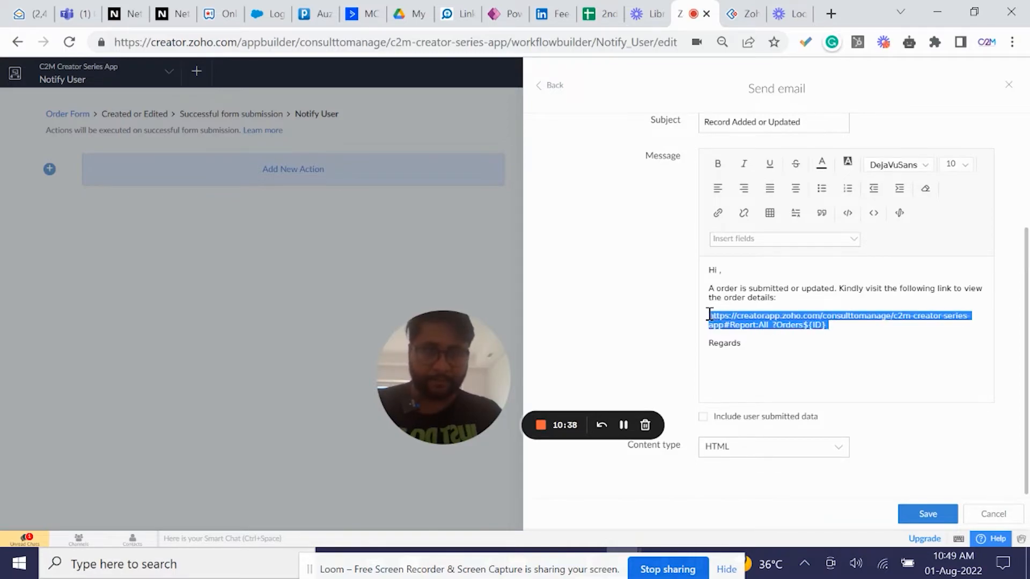
left_click(742, 13)
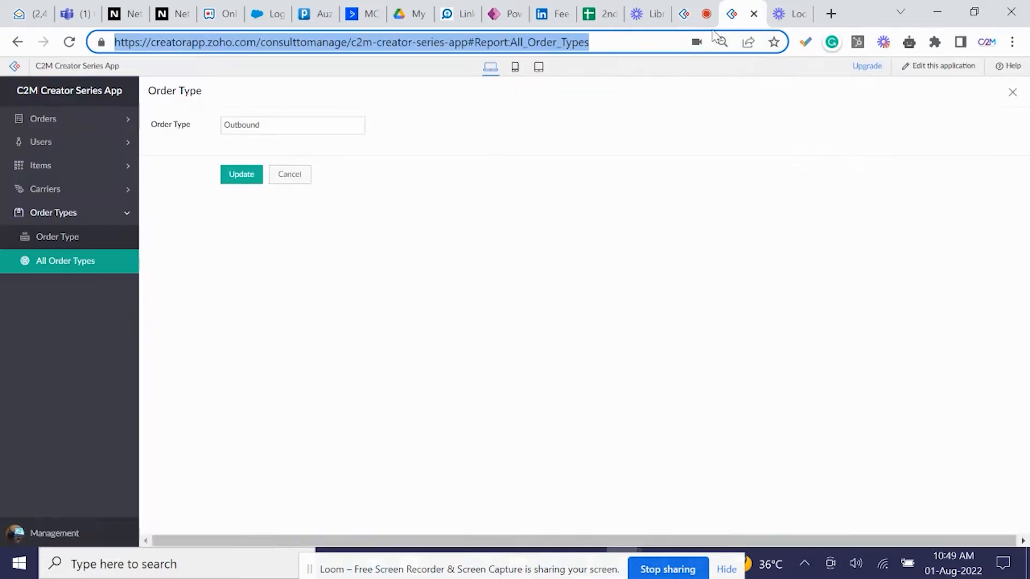
- Copy the All Order Types web address and open it in a new browser tab beside the live app
left_click(830, 17)
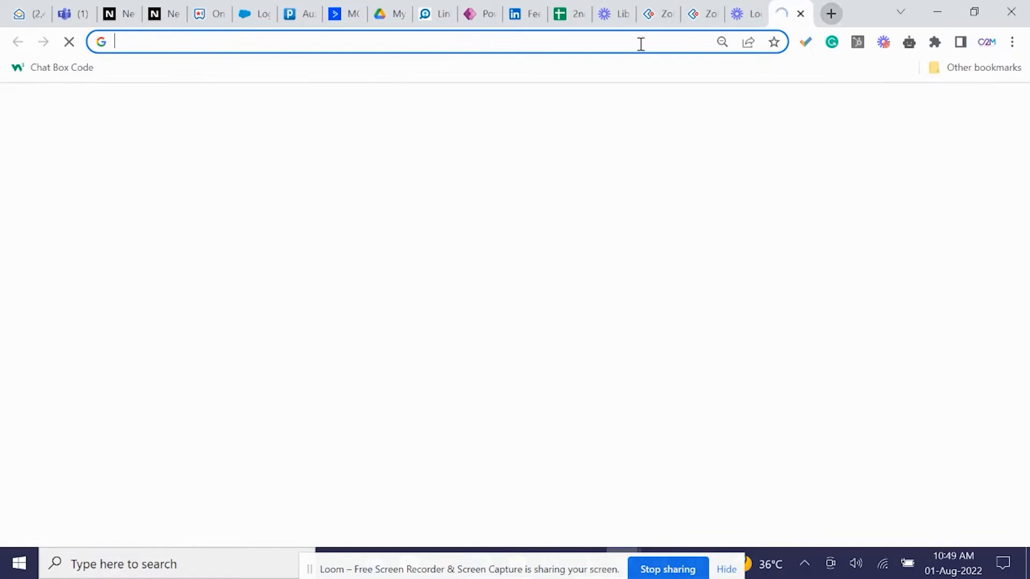
left_click(700, 14)
left_click_drag(618, 44, 111, 42)
key("ctrl+c")
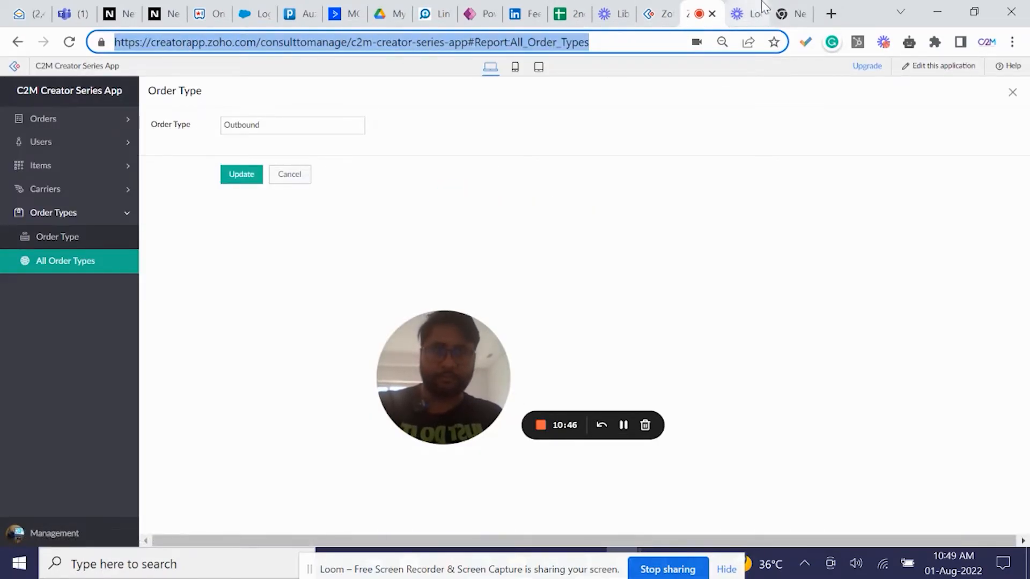
left_click_drag(791, 14, 751, 10)
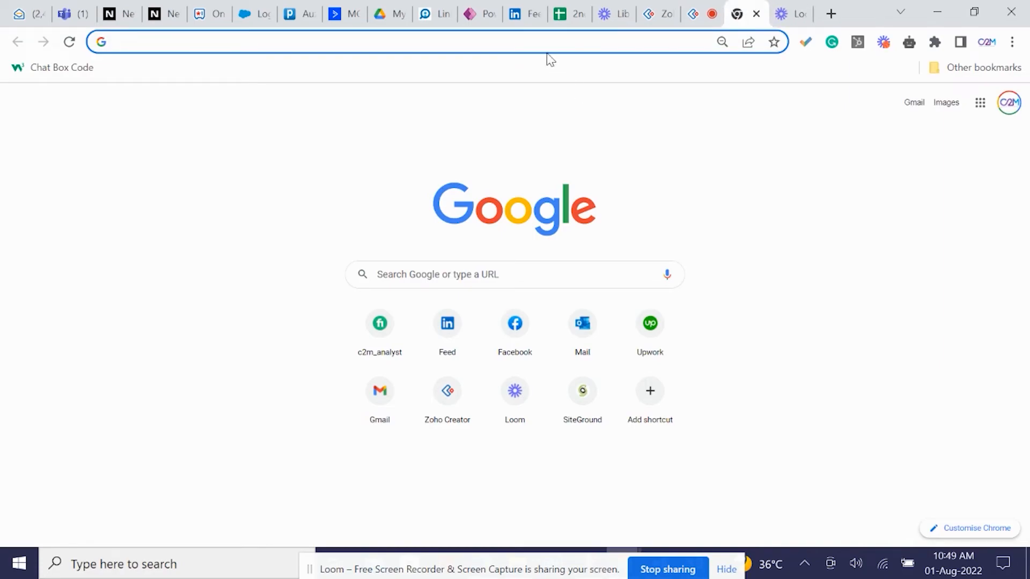
key("ctrl+v")
key("Return")
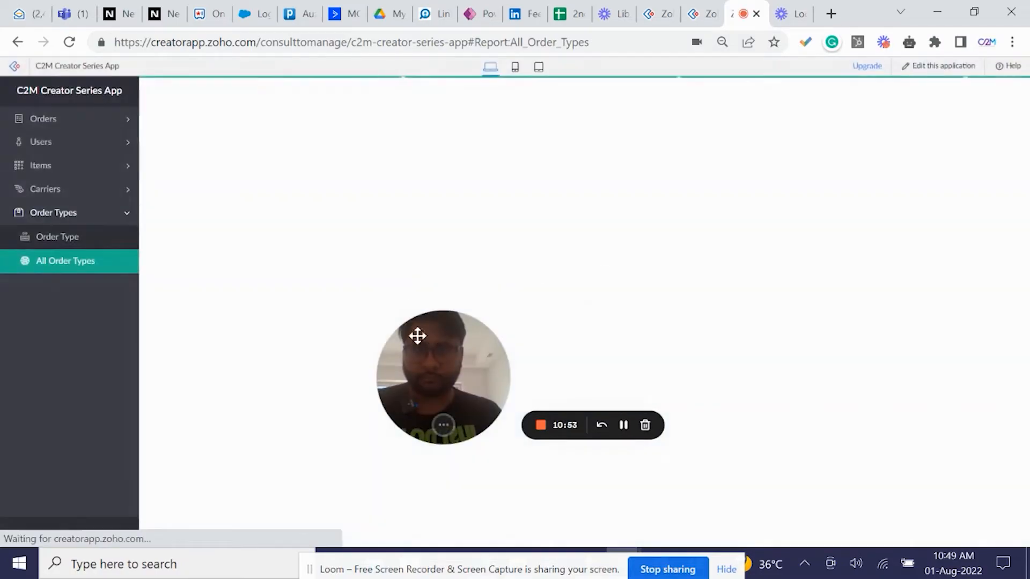
left_click_drag(416, 336, 24, 460)
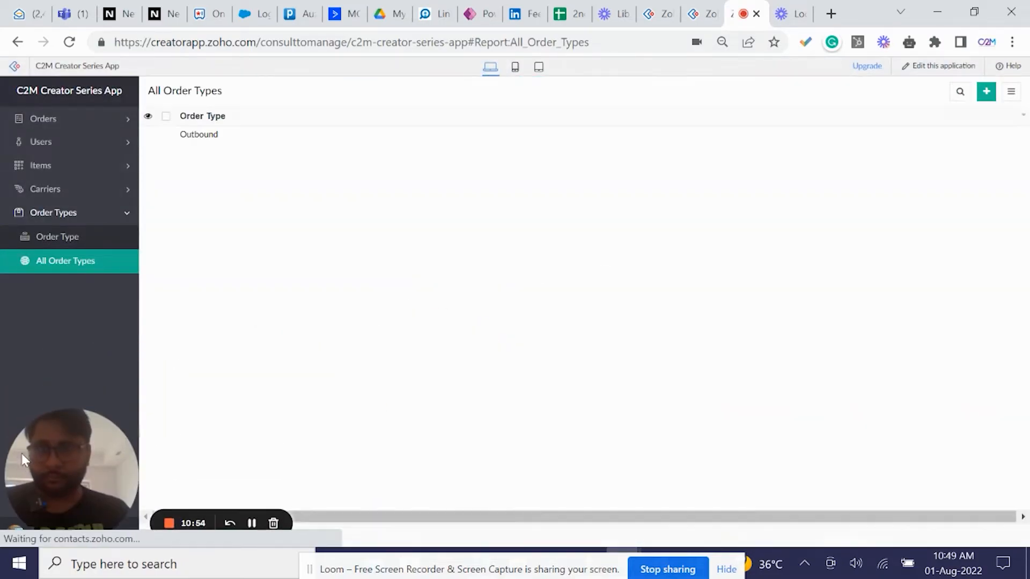
- Edit the application and add the ID system field to the quick view of the All Order Types report
left_click(165, 137)
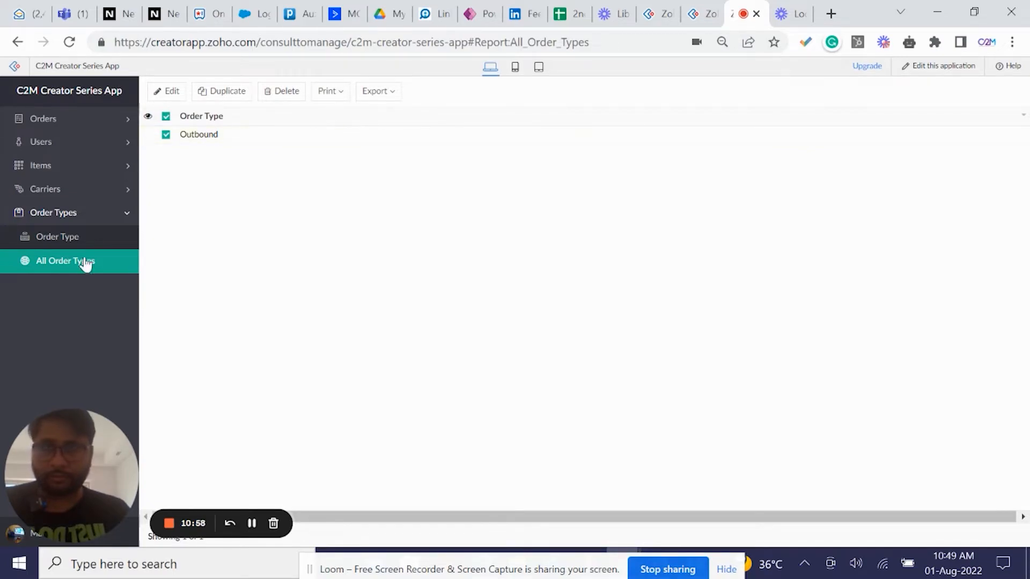
left_click(918, 65)
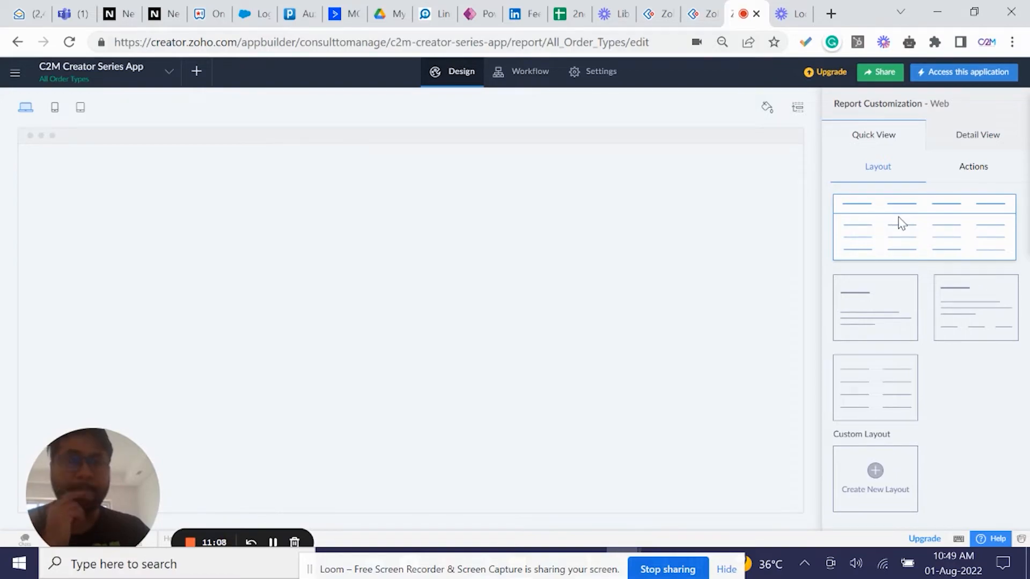
left_click(900, 223)
left_click(501, 182)
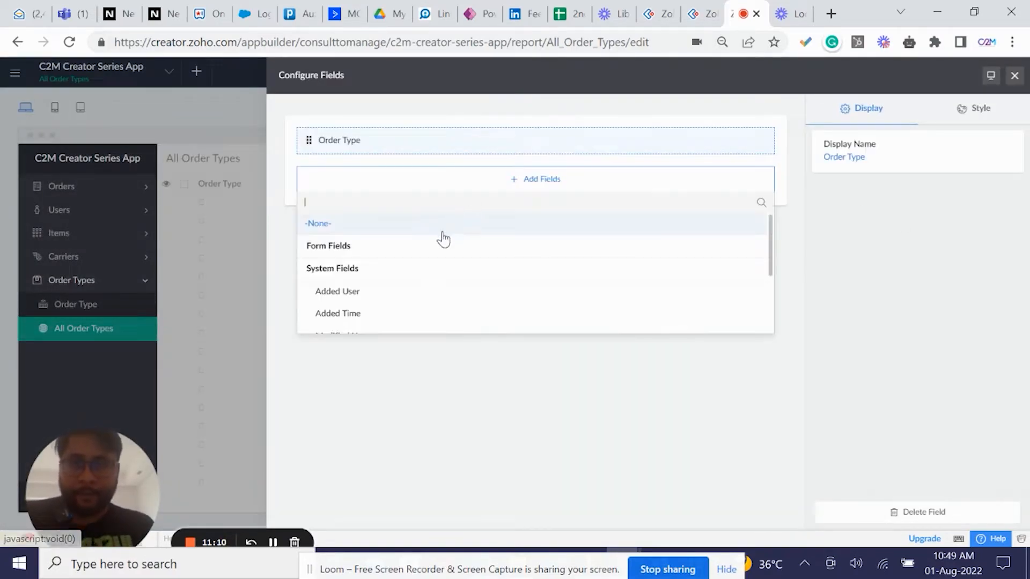
type("ID")
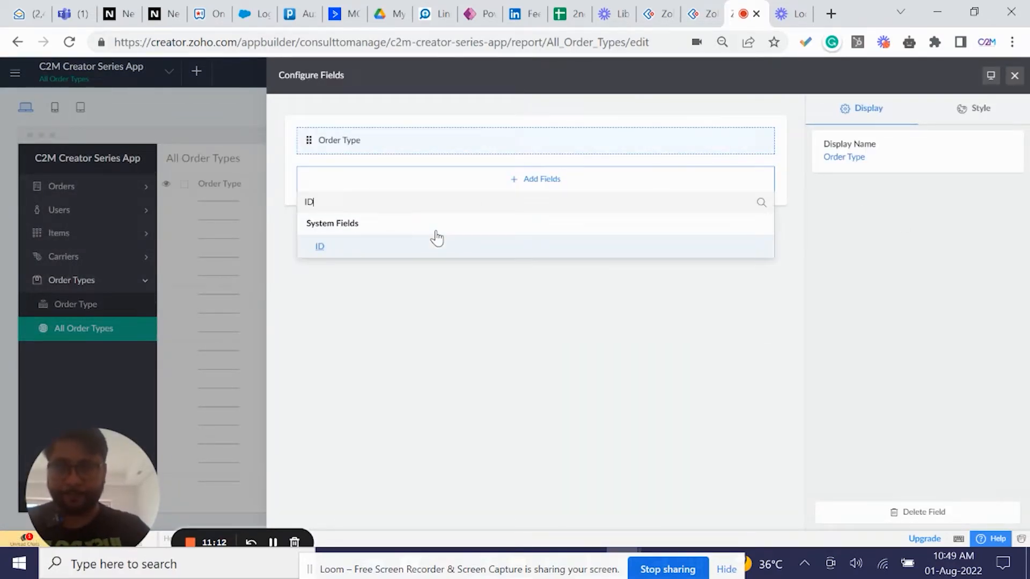
left_click(359, 249)
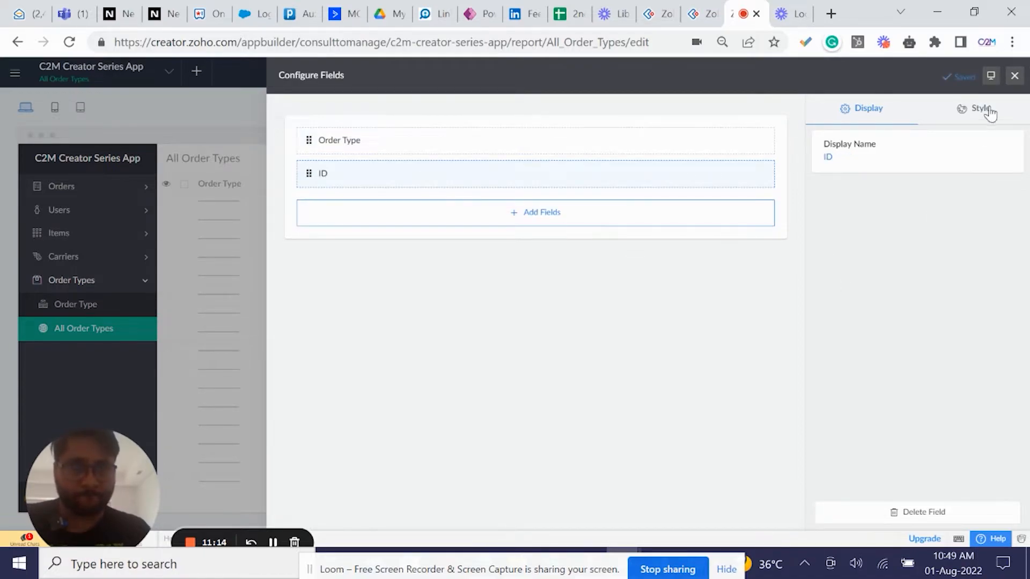
left_click(1014, 76)
- Return to the live All Order Types report and copy the Outbound record's ID
left_click(932, 72)
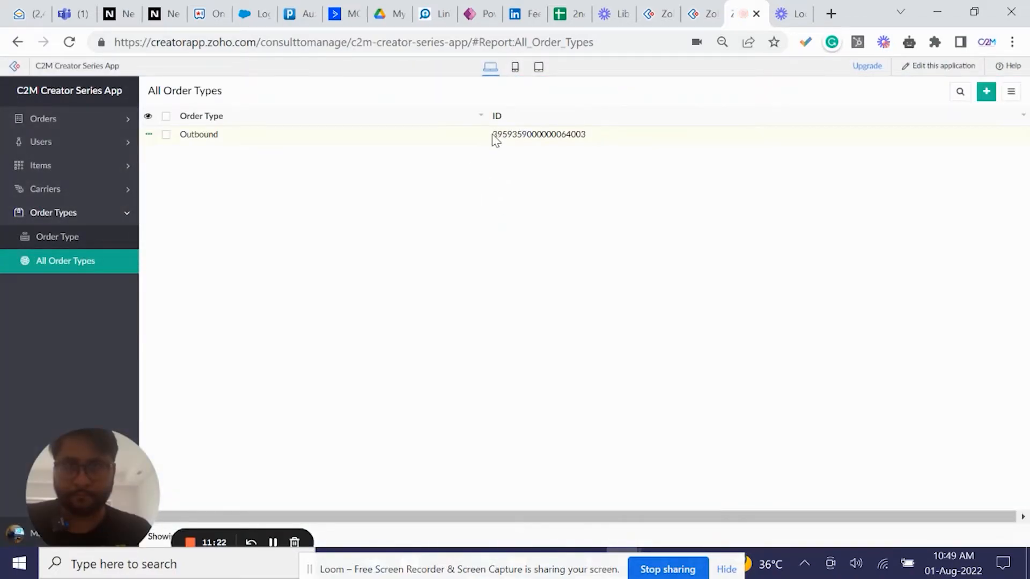
left_click_drag(492, 135, 598, 141)
key("ctrl+c")
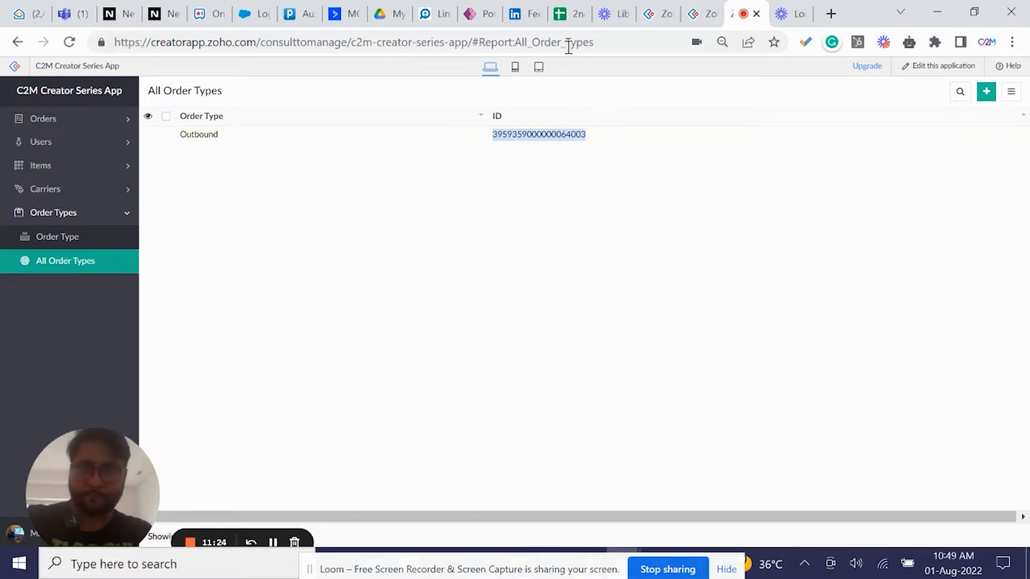
- Try to open the Outbound record by appending "?" and its copied ID to the All Order Types web address
left_click(605, 44)
left_click(609, 43)
type("?")
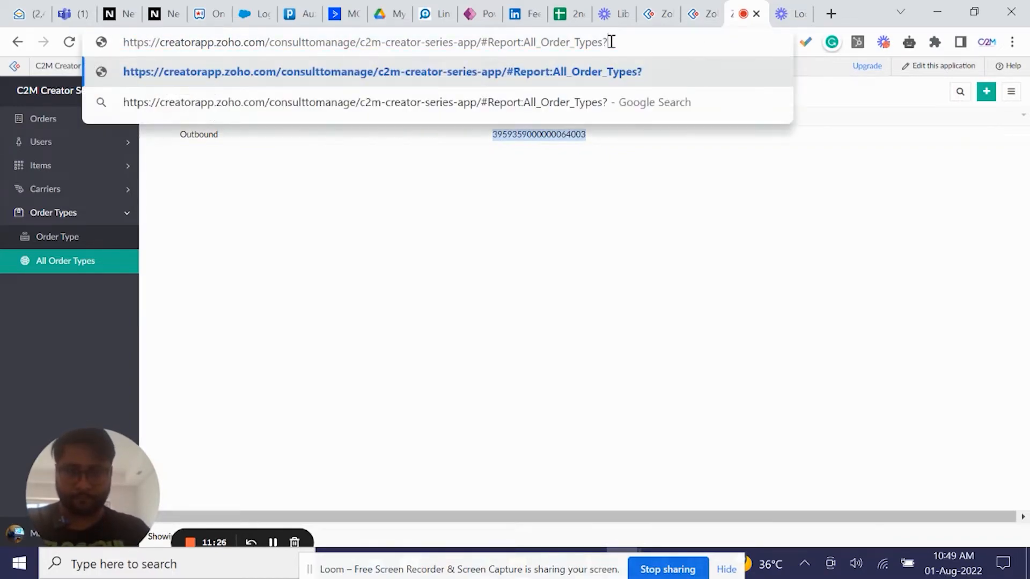
key("ctrl+v")
key("Return")
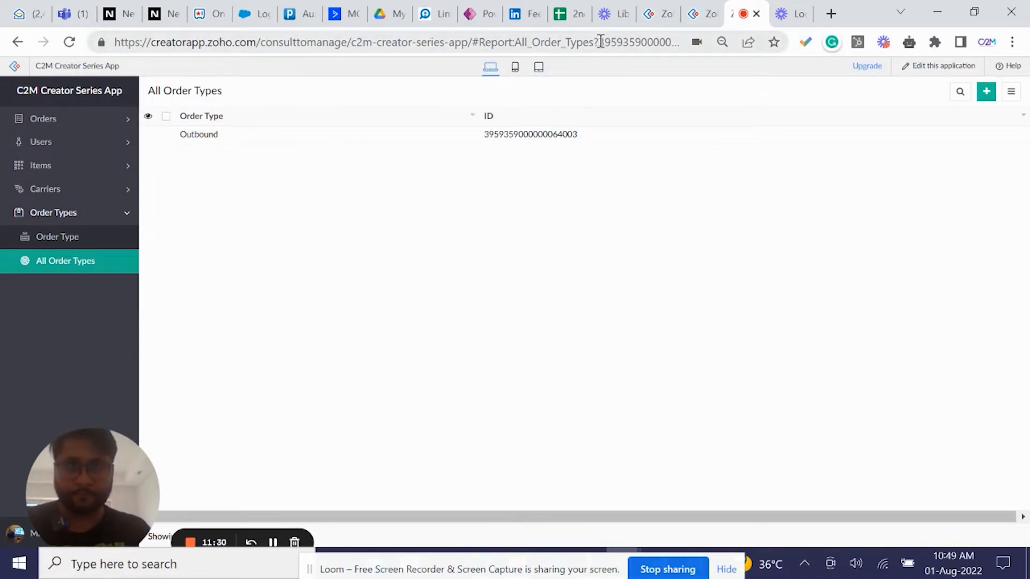
- Try the record link with "ID=" inserted between the question mark and the record ID
left_click(601, 41)
left_click(599, 42)
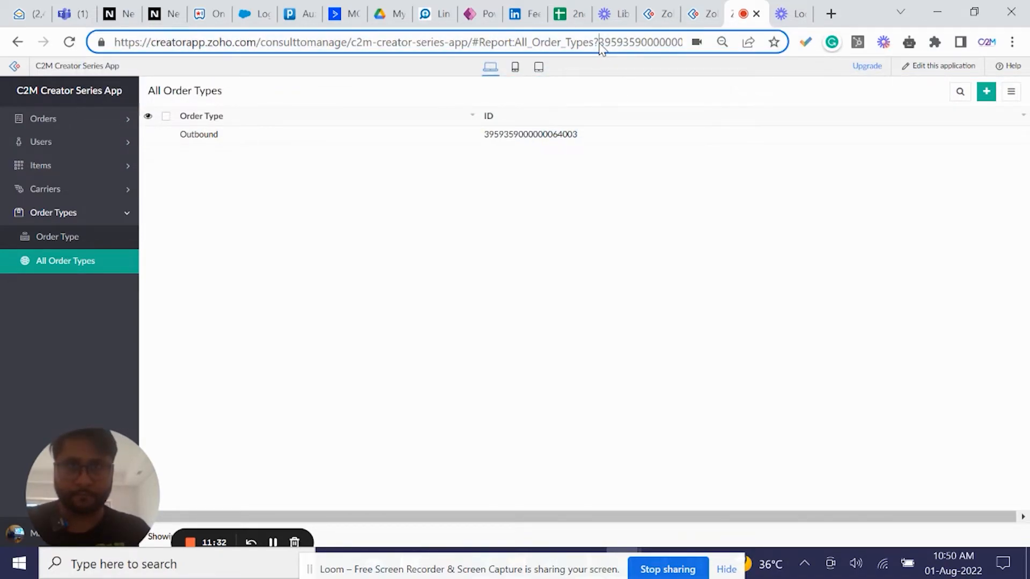
type("ID=")
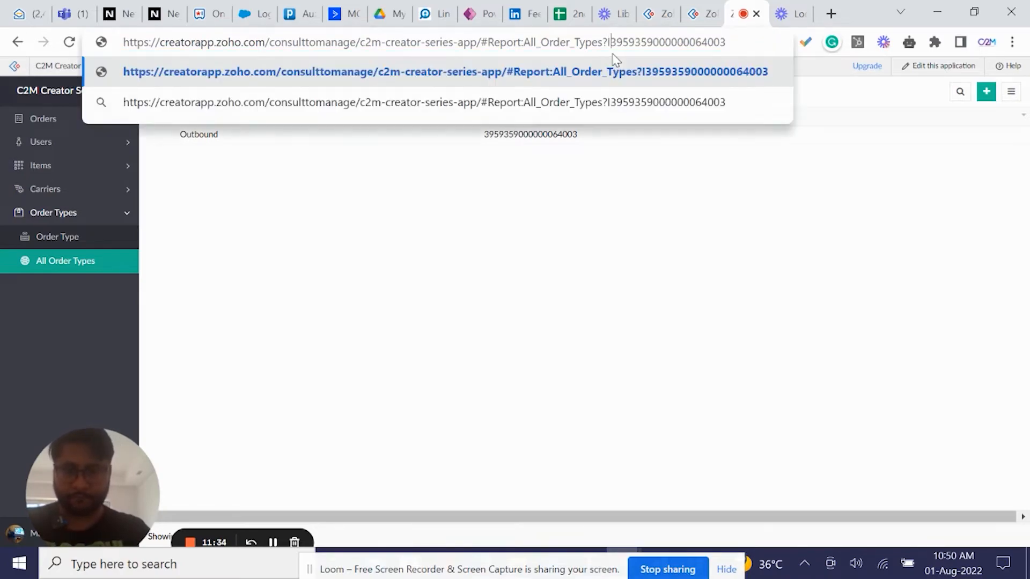
key("Return")
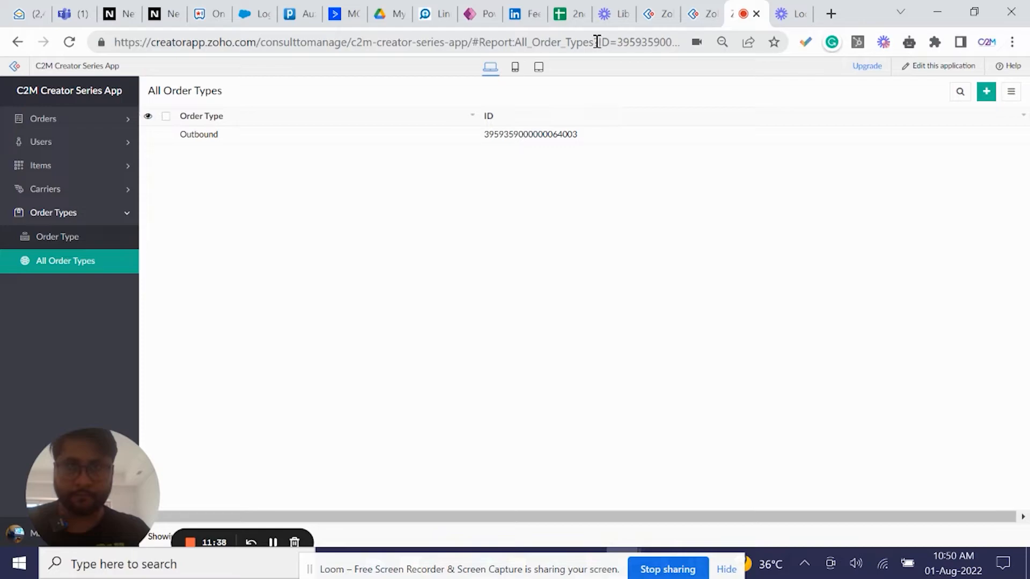
- Try the record link with "/" in place of "?ID=" between All_Order_Types and the record ID
left_click(620, 43)
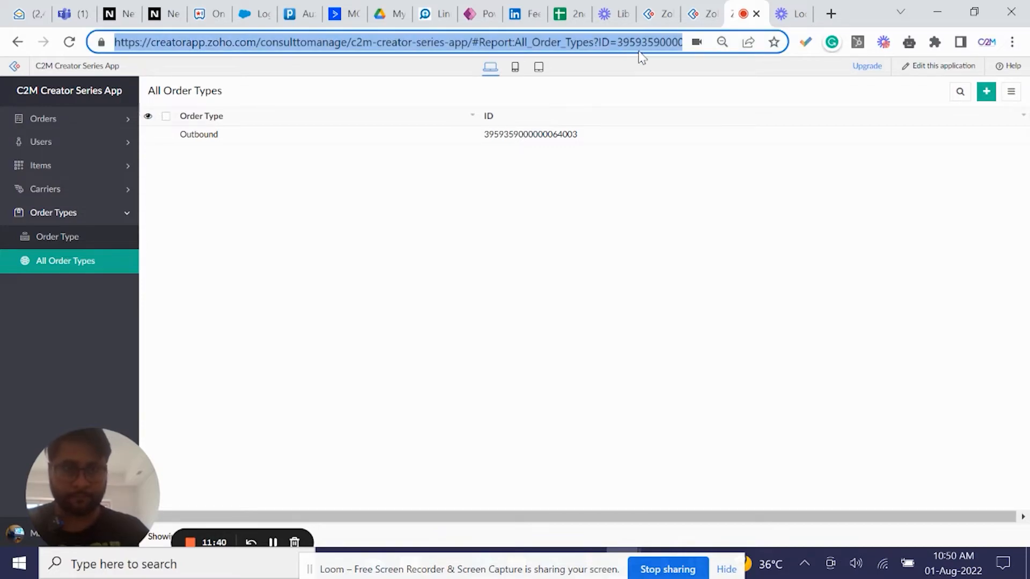
left_click(618, 43)
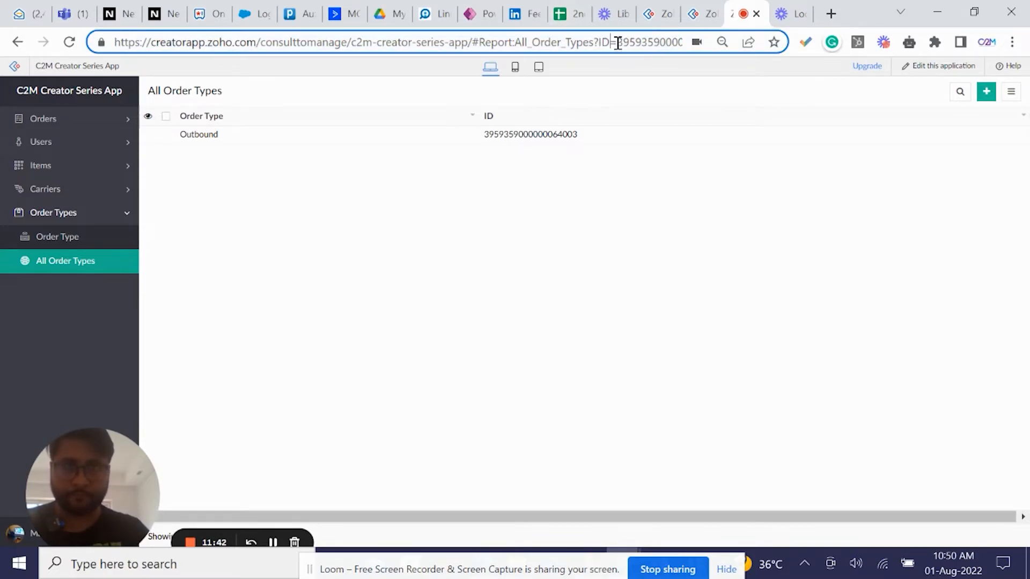
key("BackSpace")
key("BackSpace")
key("BackSpace")
key("BackSpace")
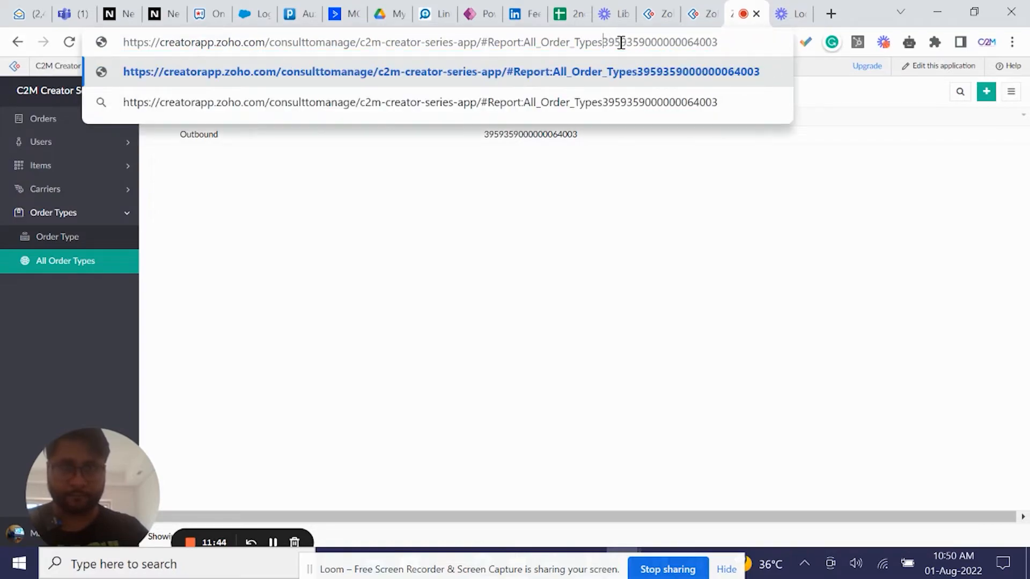
type("/")
key("Return")
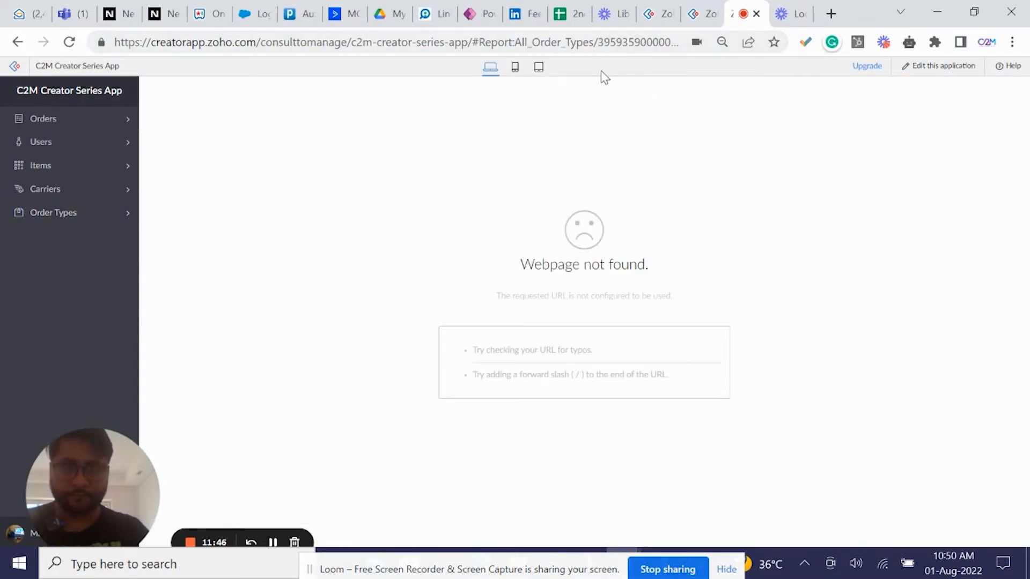
- Try the record link with the record ID directly after All_Order_Types, without the slash
left_click(597, 43)
left_click(598, 43)
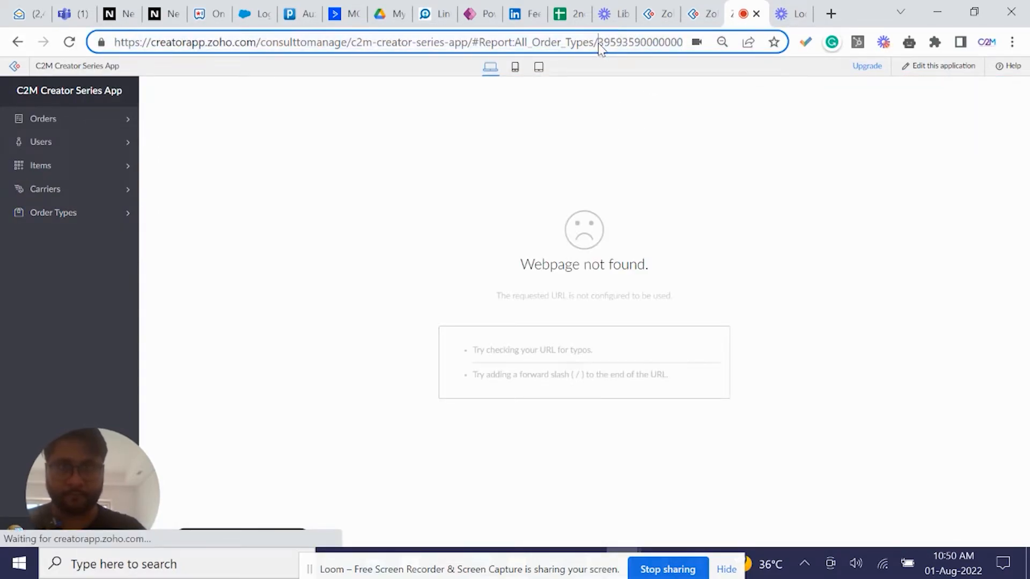
key("BackSpace")
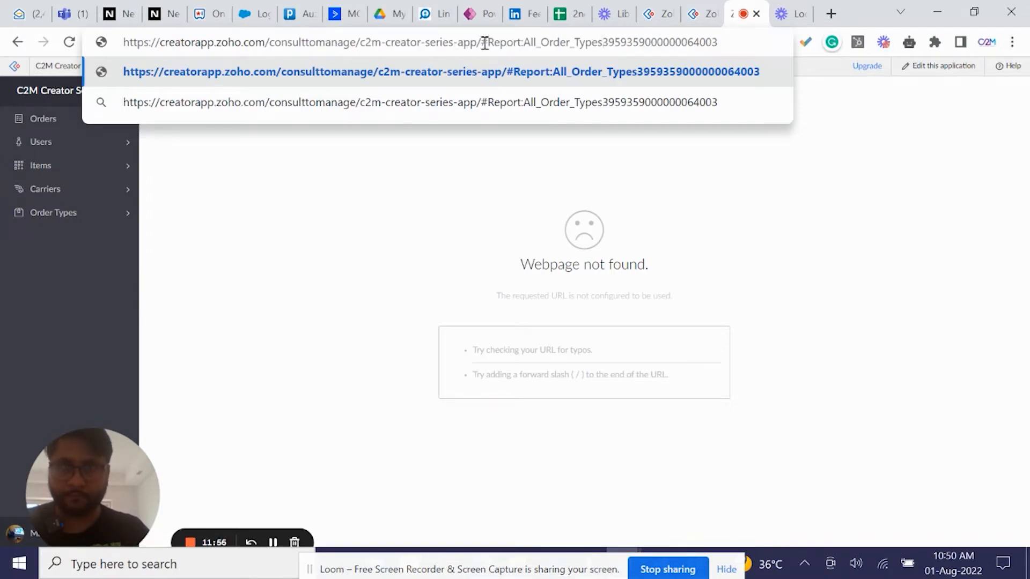
key("Return")
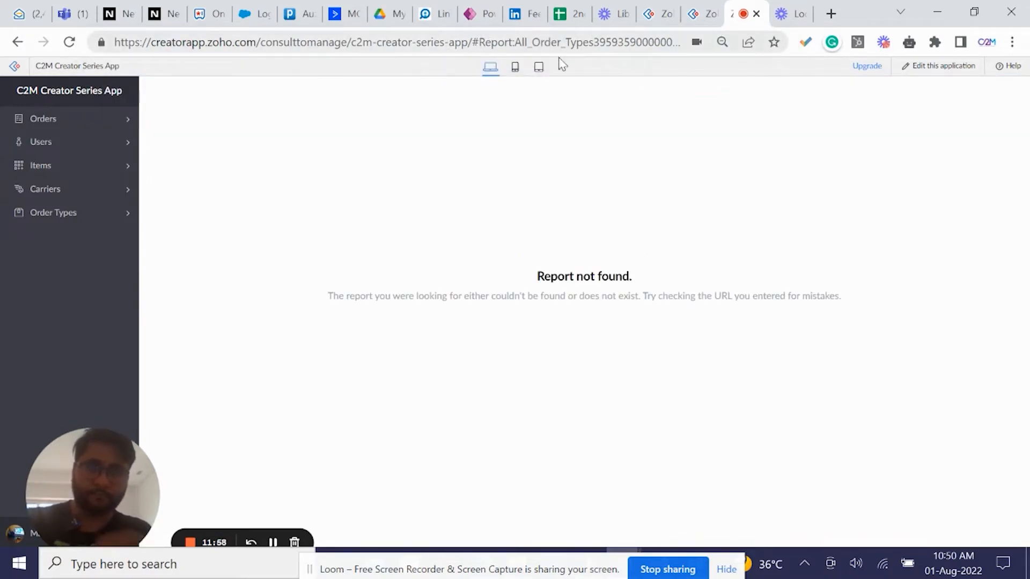
- Clear the test record link completely from the browser address
left_click(593, 46)
left_click(594, 44)
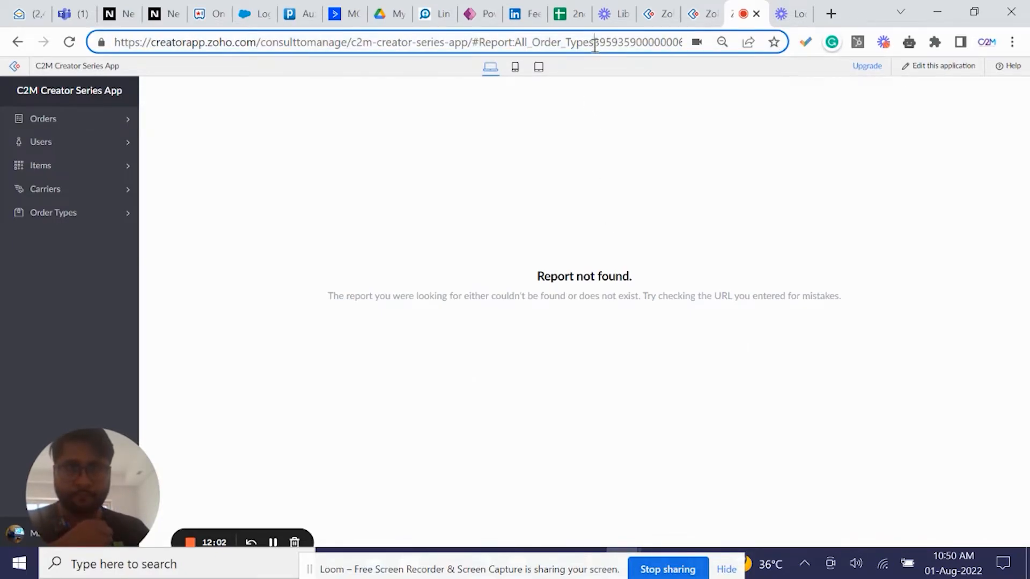
left_click_drag(594, 46, 711, 114)
key("BackSpace")
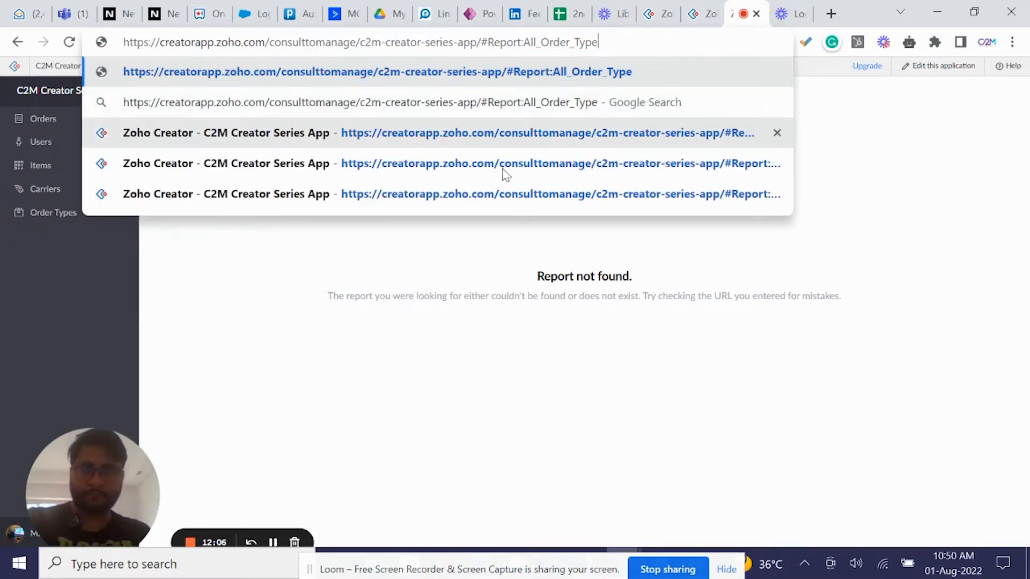
key("BackSpace")
key("BackSpace")
key("BackSpace")
key("BackSpace")
key("BackSpace")
key("BackSpace")
key("BackSpace")
key("BackSpace")
key("BackSpace")
key("BackSpace")
key("BackSpace")
key("BackSpace")
key("BackSpace")
key("BackSpace")
key("BackSpace")
key("BackSpace")
key("BackSpace")
key("BackSpace")
key("BackSpace")
key("BackSpace")
key("BackSpace")
key("BackSpace")
key("BackSpace")
key("BackSpace")
key("BackSpace")
key("BackSpace")
key("BackSpace")
key("BackSpace")
key("BackSpace")
key("BackSpace")
key("BackSpace")
key("BackSpace")
key("BackSpace")
key("BackSpace")
key("BackSpace")
key("BackSpace")
key("BackSpace")
key("BackSpace")
key("BackSpace")
key("BackSpace")
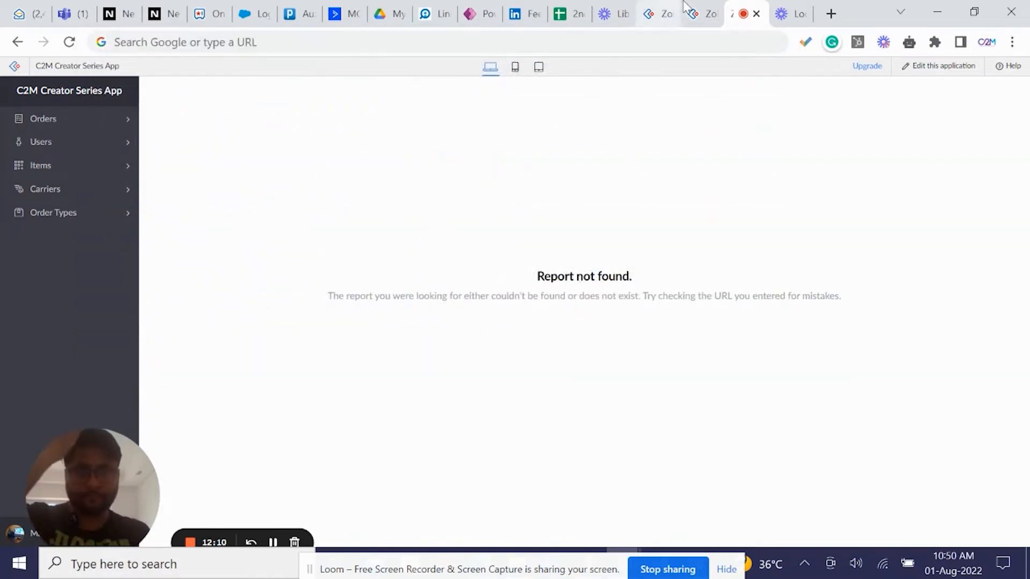
- Delete the order link from the Notify User email message, then save the email action and finish editing the workflow
left_click(691, 15)
left_click(659, 13)
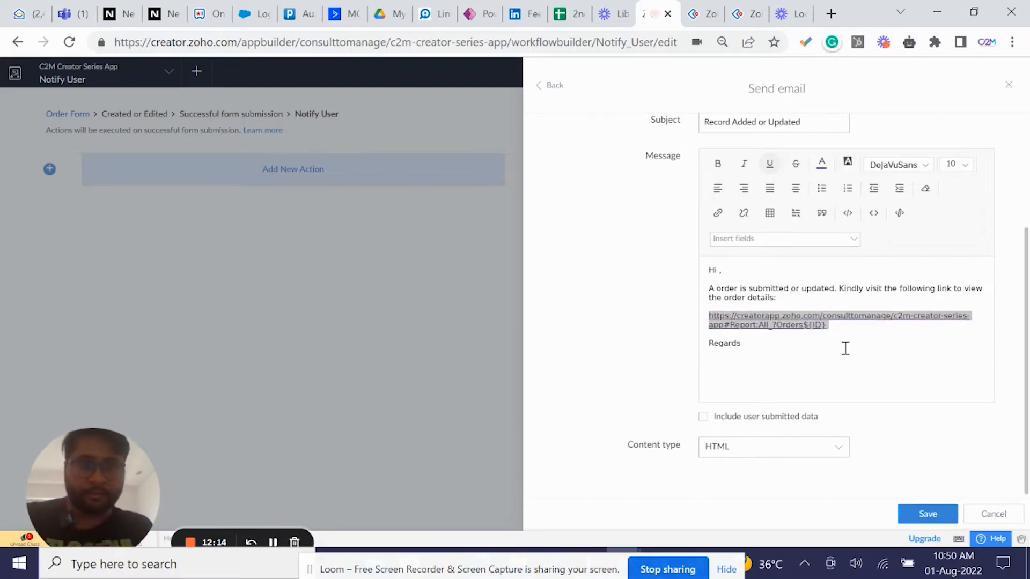
left_click_drag(855, 324, 663, 305)
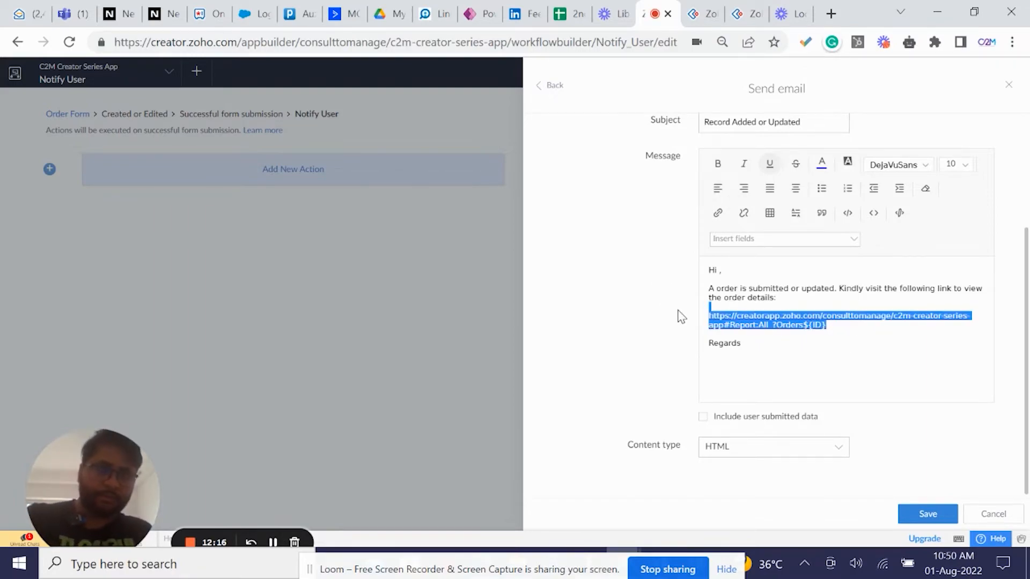
key("BackSpace")
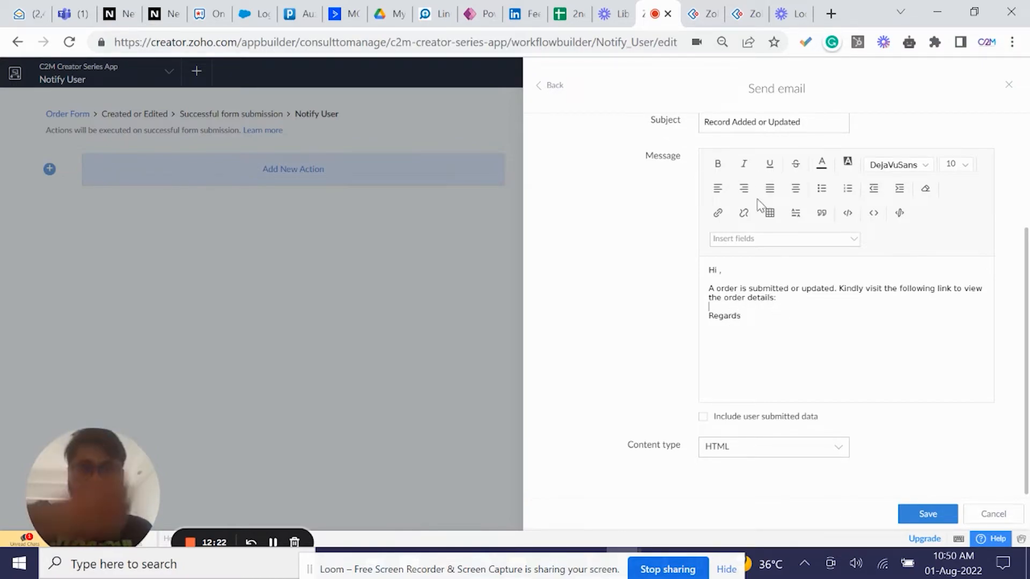
left_click(698, 10)
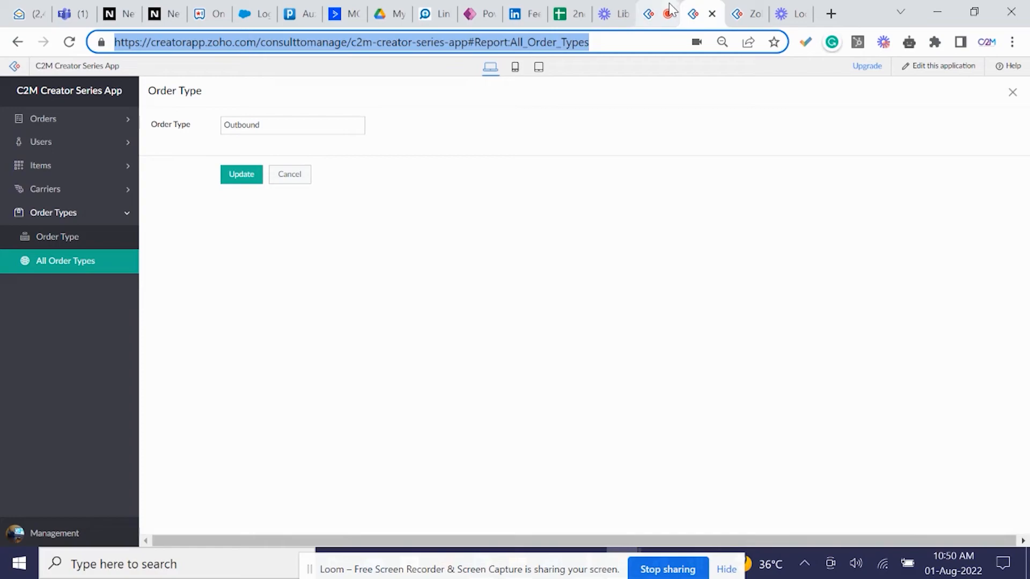
left_click(656, 13)
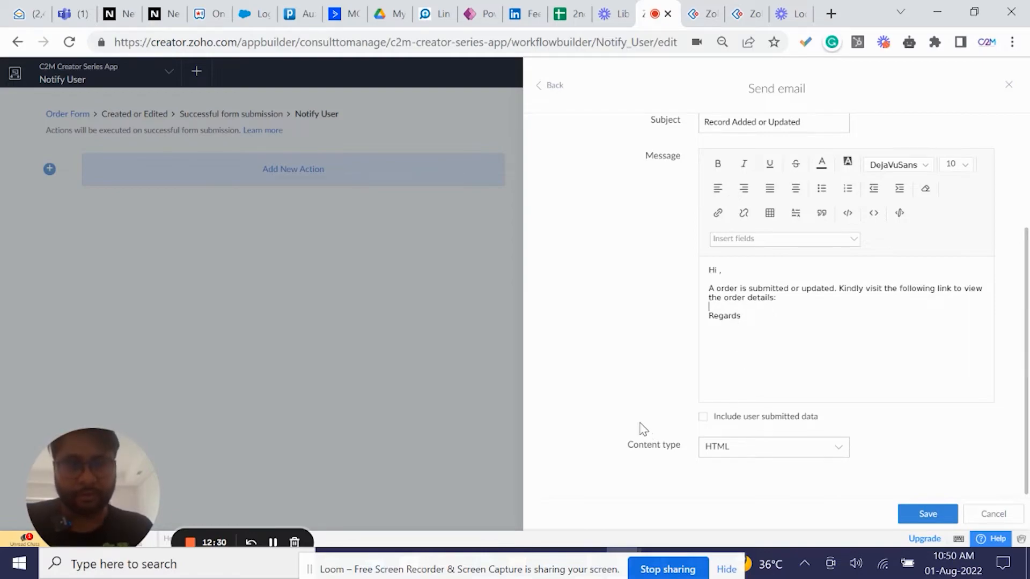
left_click(905, 516)
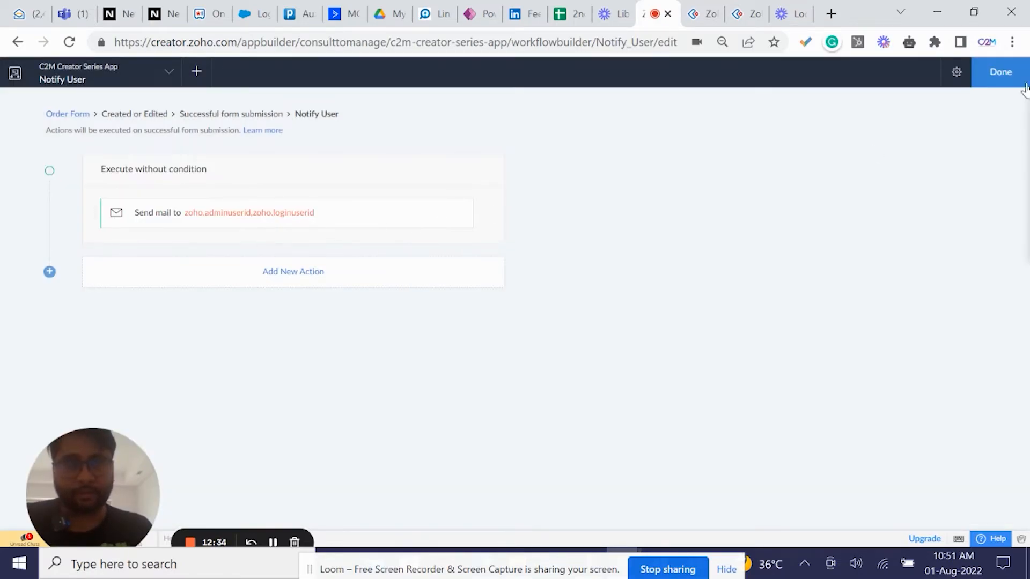
left_click(1002, 79)
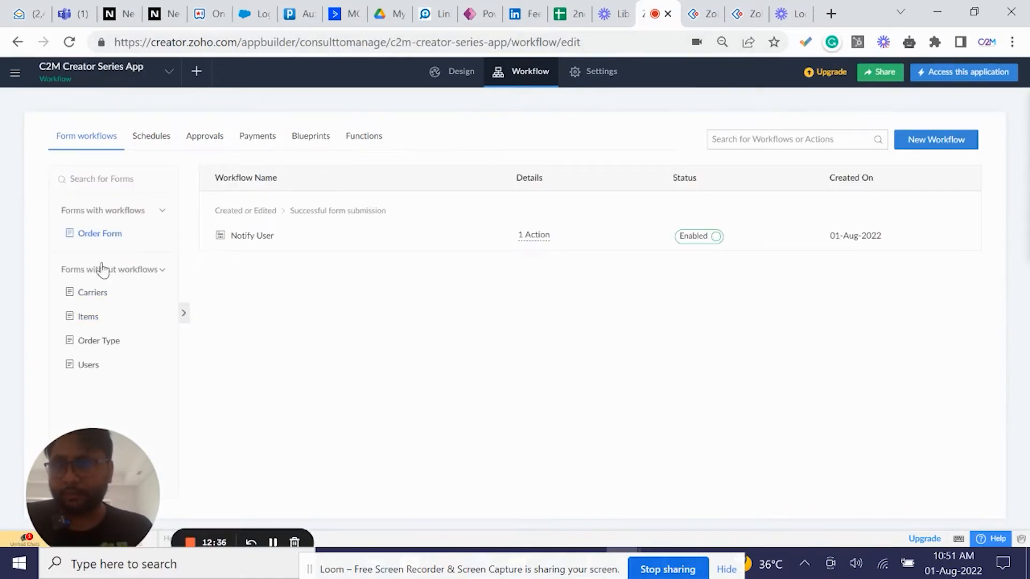
- Start a new workflow on the Items form with record event Created or Edited and form event Successful form submission
left_click(927, 144)
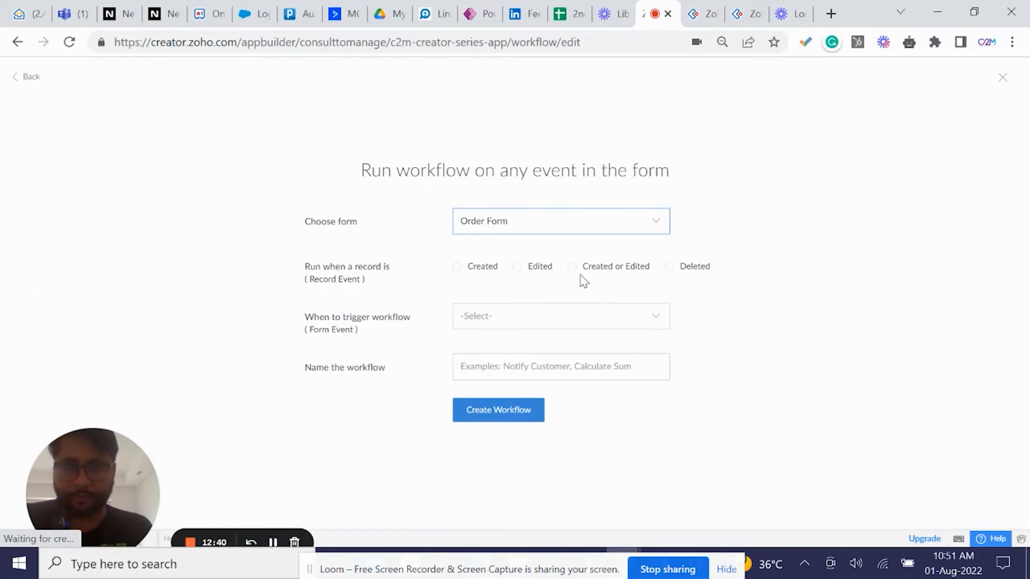
left_click(574, 229)
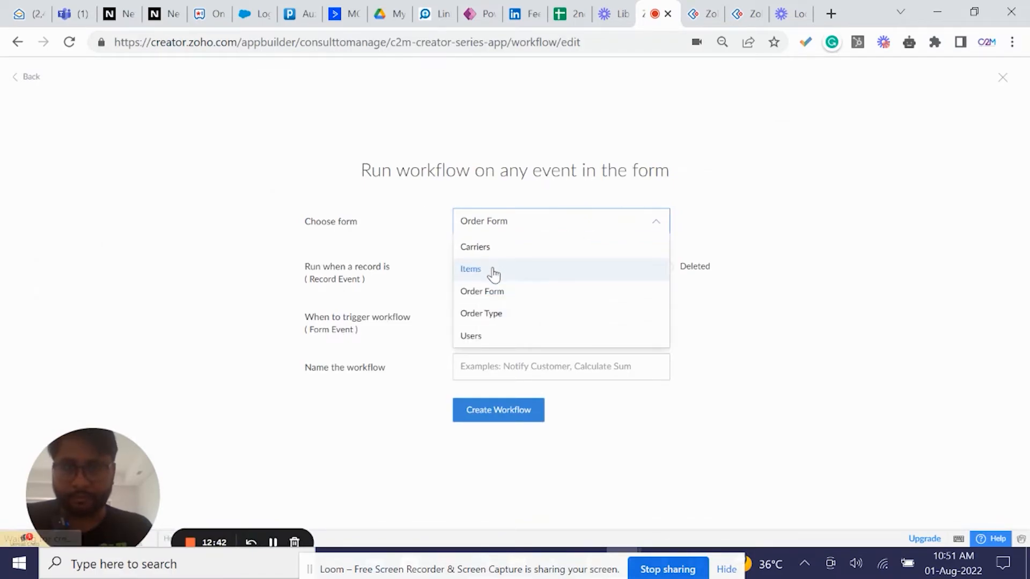
left_click(503, 274)
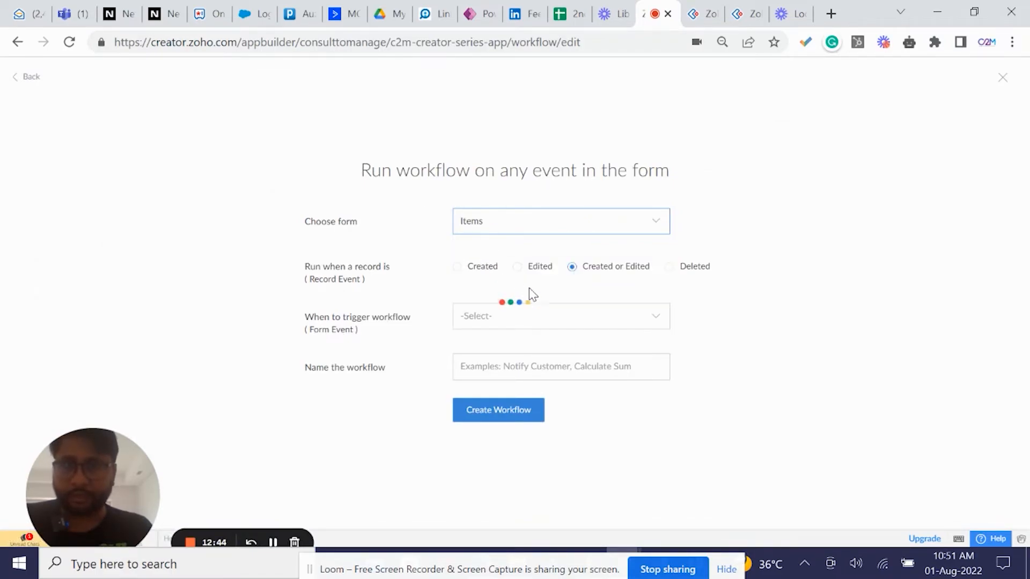
left_click(572, 271)
left_click(556, 316)
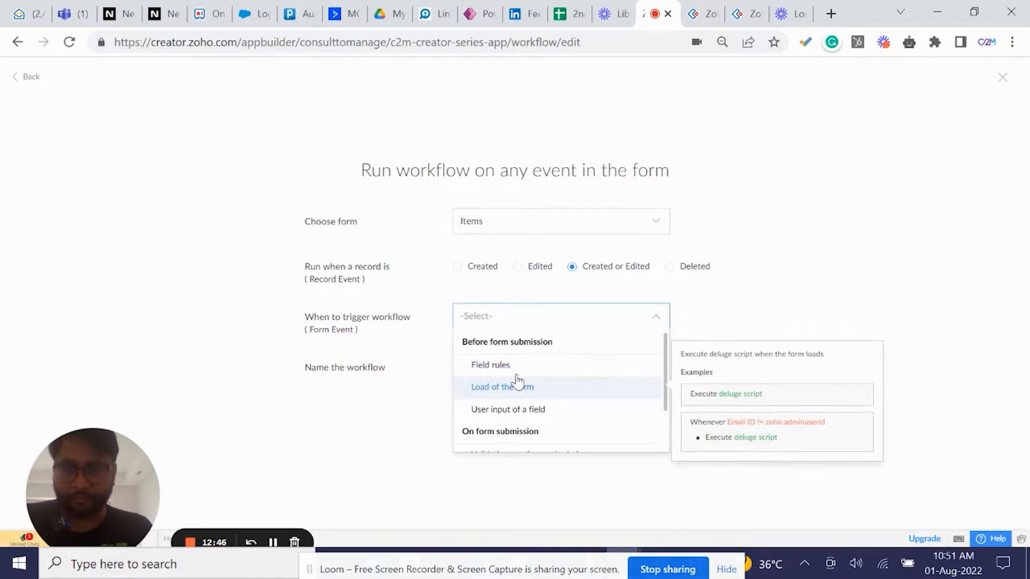
scroll(527, 426, "down", 1)
scroll(527, 426, "down", 1)
left_click(531, 451)
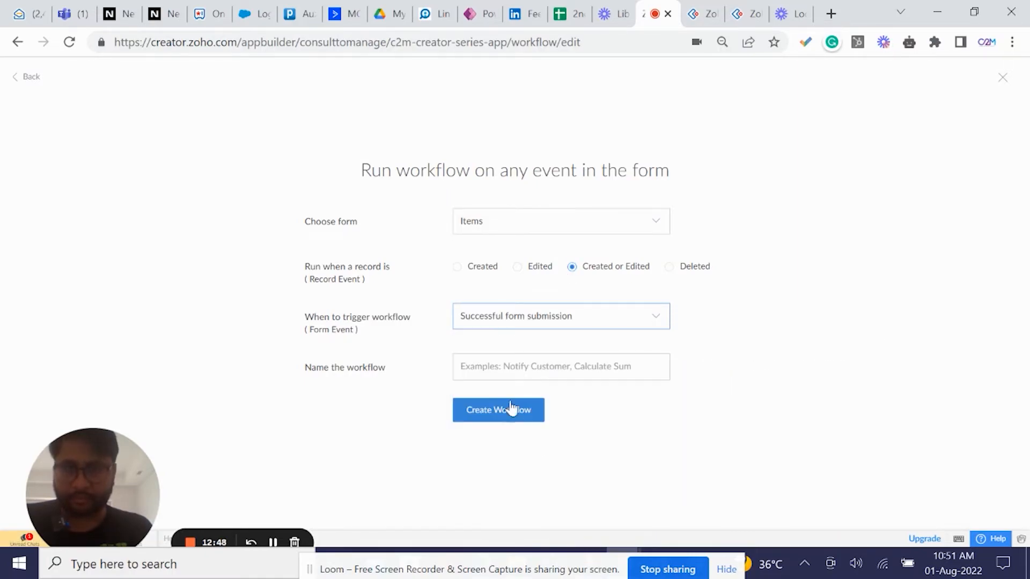
- Name the workflow New Item Notification, change its record event to Created, and create it
left_click(510, 368)
type("Ne")
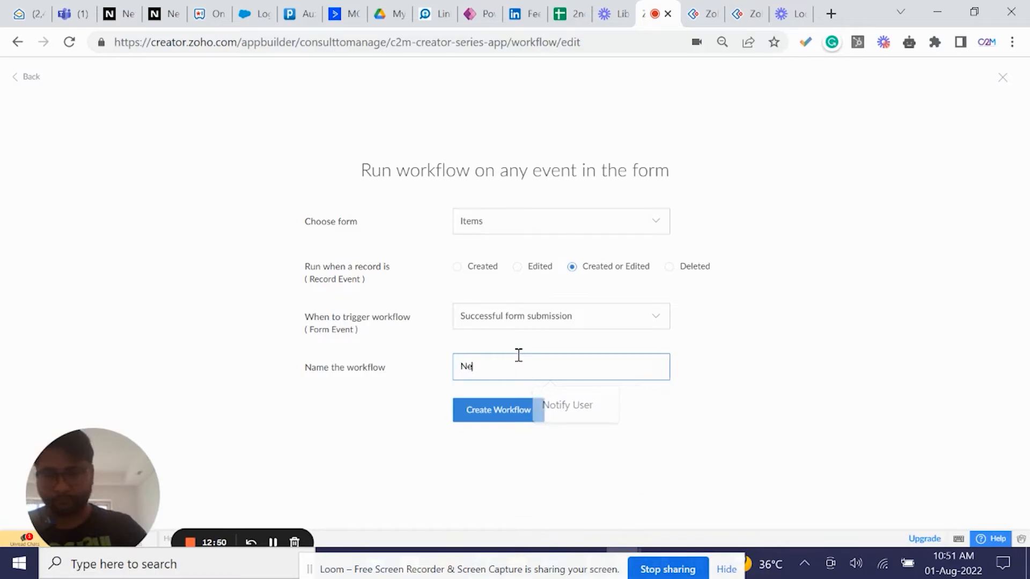
type("w Item N")
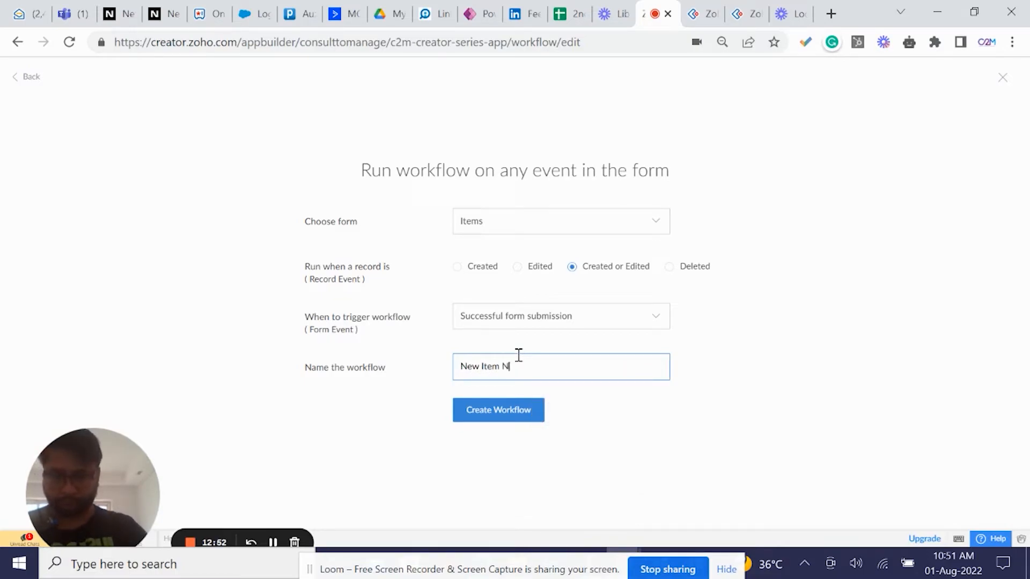
type("otification")
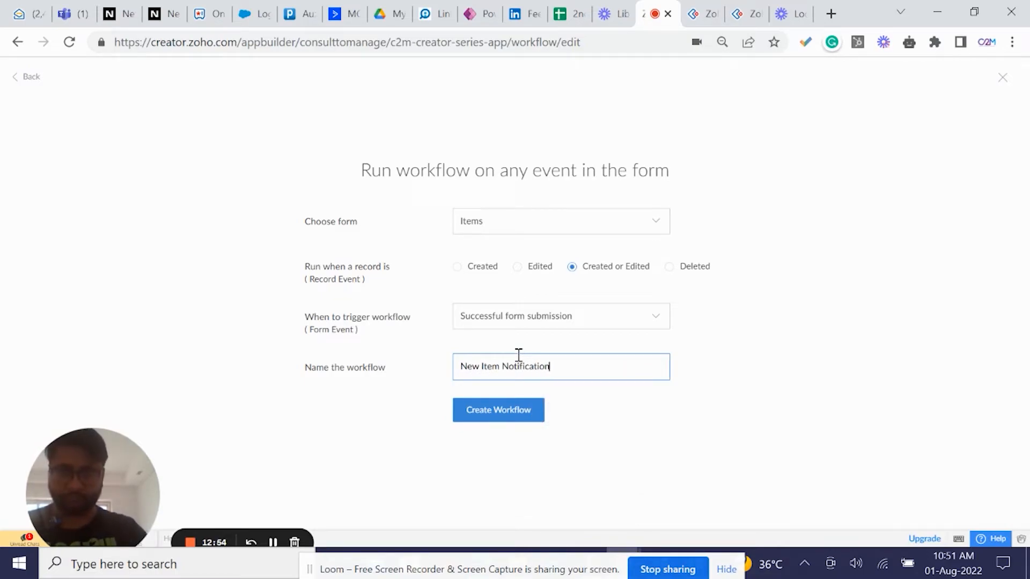
left_click(460, 269)
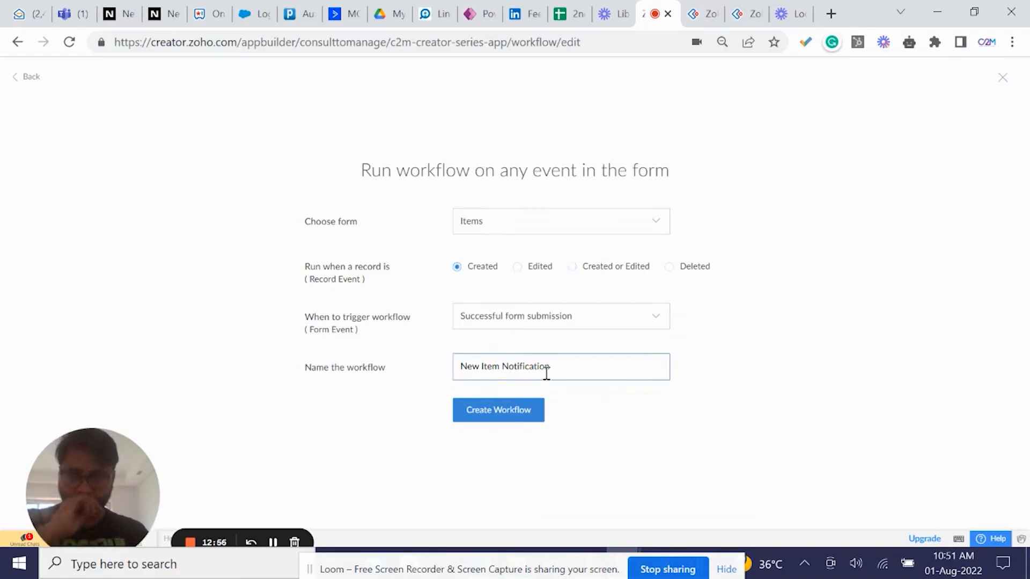
left_click(503, 416)
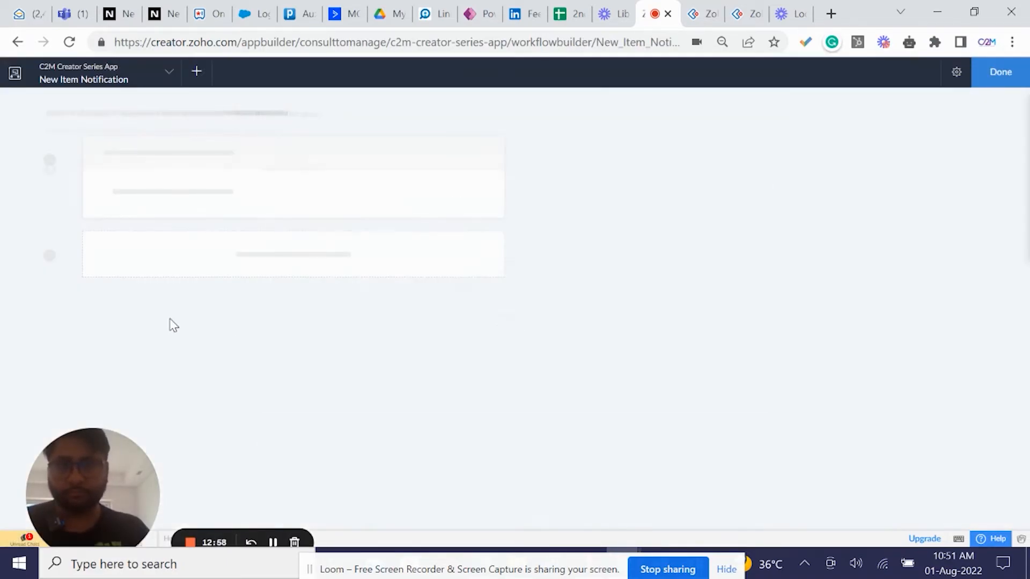
- Add a Send email notification action sent from the admin's email address to both the admin's and the logged-in user's email addresses
left_click(284, 177)
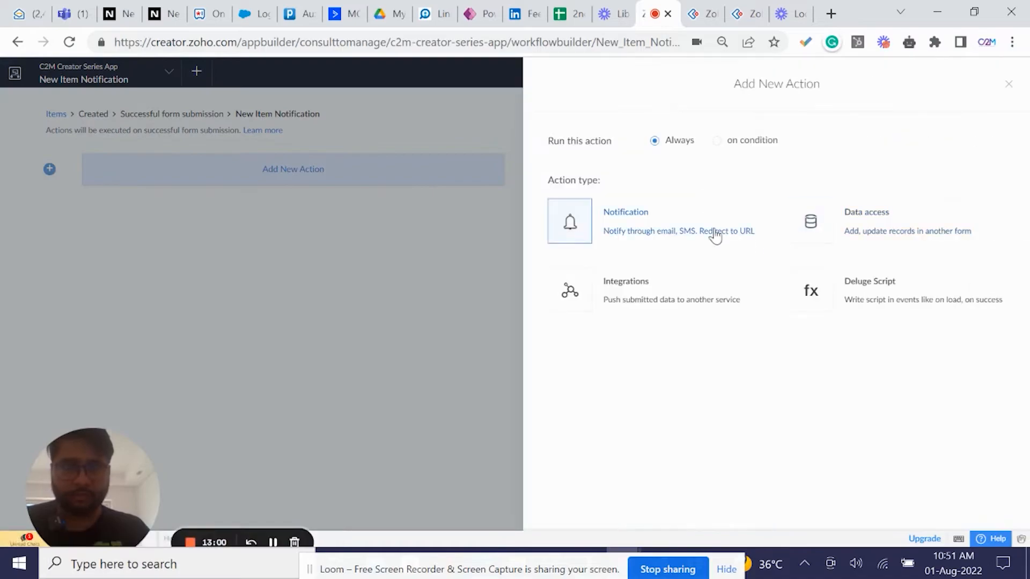
left_click(697, 215)
left_click(572, 196)
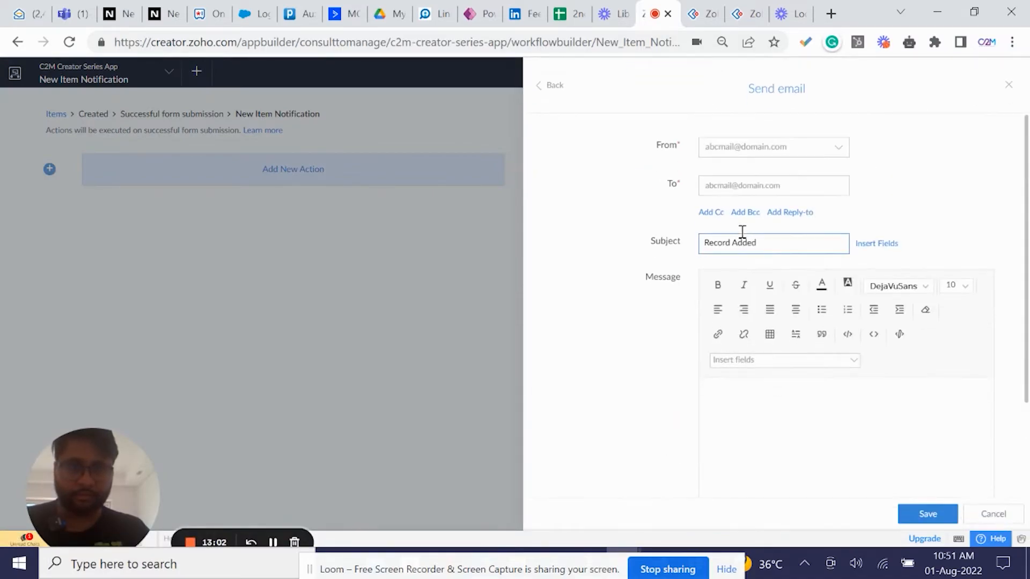
left_click(753, 155)
left_click(751, 193)
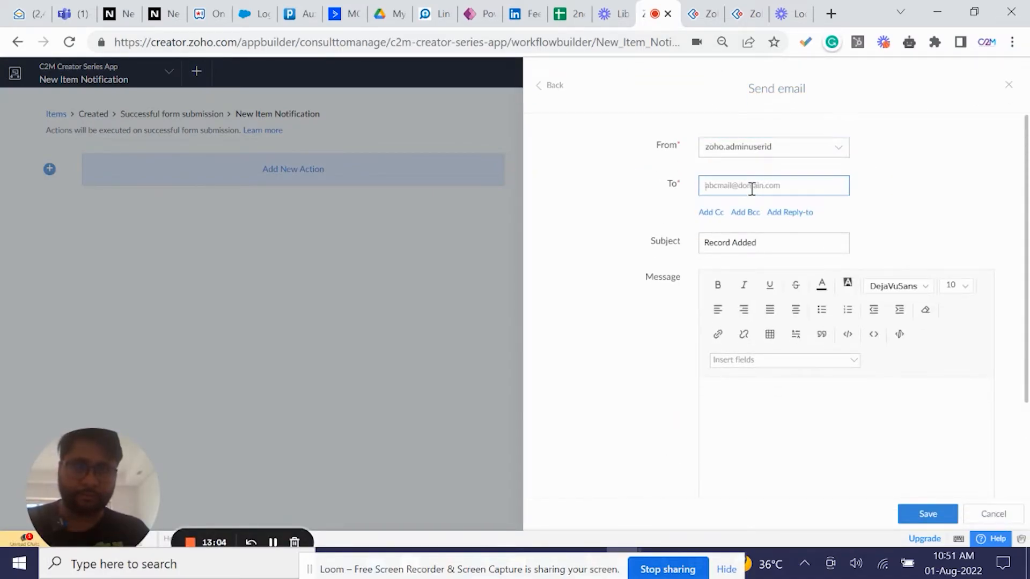
left_click(751, 188)
left_click(724, 228)
left_click(735, 205)
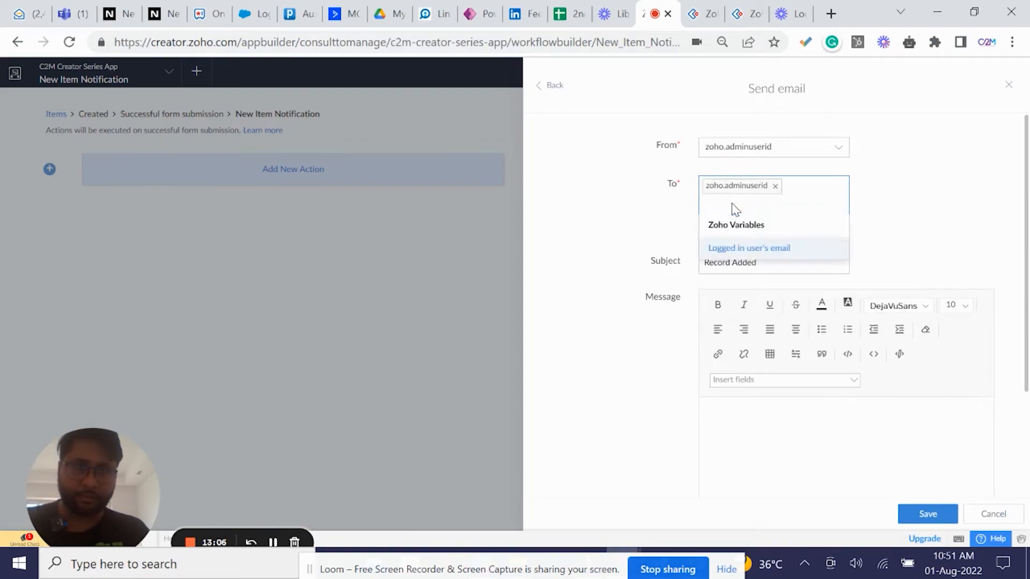
left_click(745, 249)
- Write the email message "Hi, A new Item is added kindly view the following record to access the Item list:", closing with "Regards"
scroll(692, 394, "down", 3)
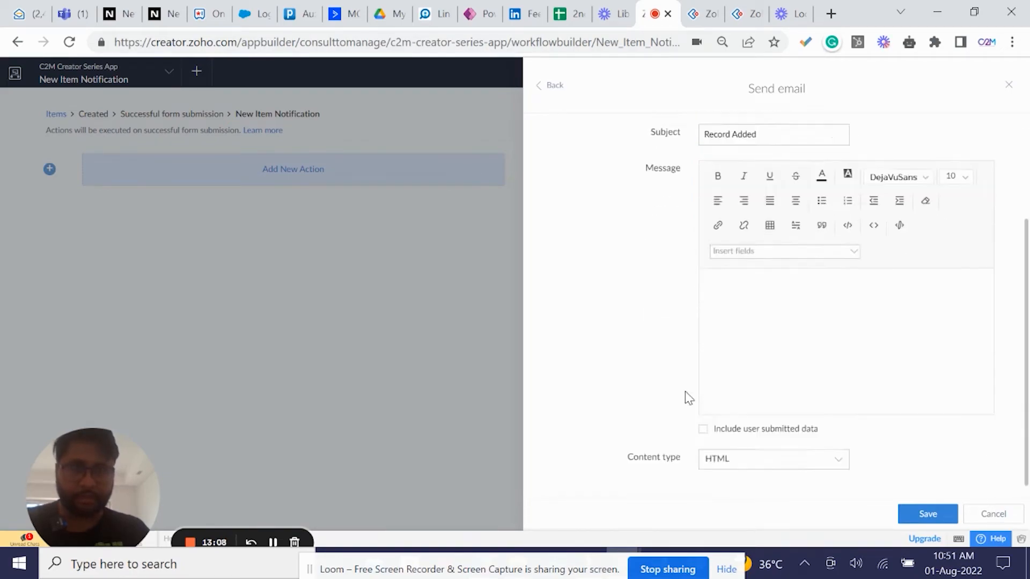
left_click(754, 302)
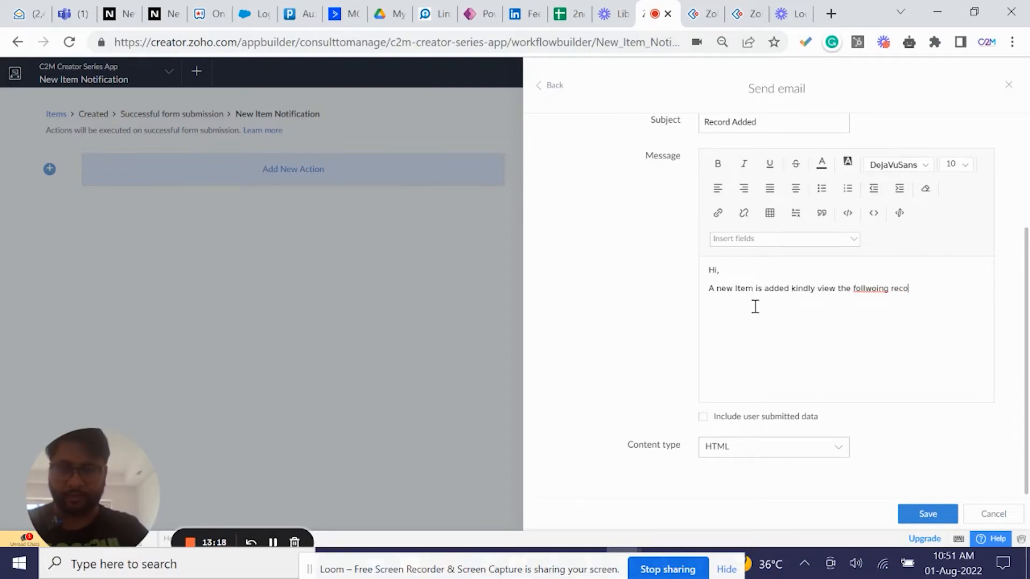
right_click(879, 289)
mouse_move(928, 285)
left_mouse_down()
mouse_move(893, 289)
mouse_move(926, 290)
left_mouse_up()
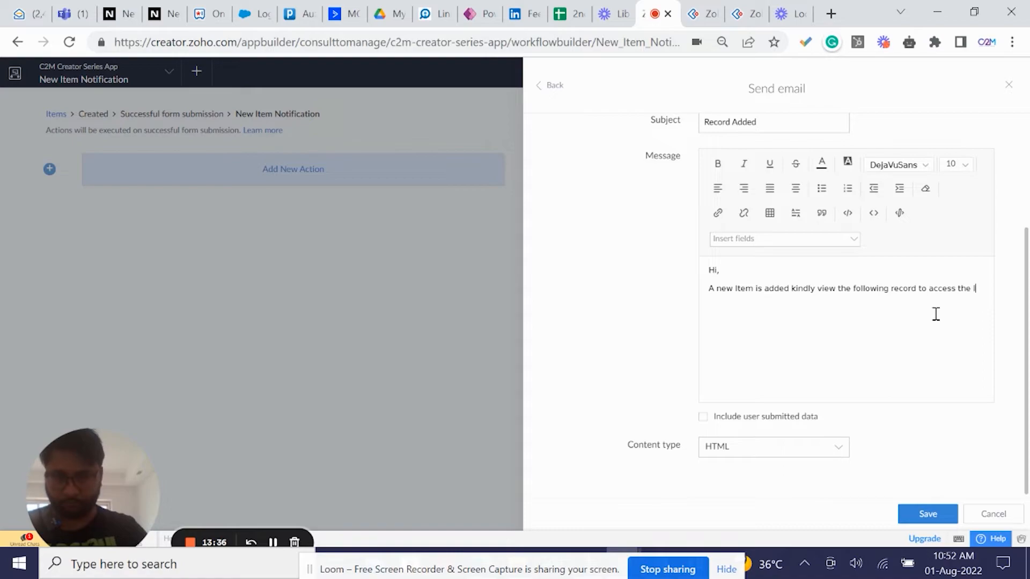
type("Item list:")
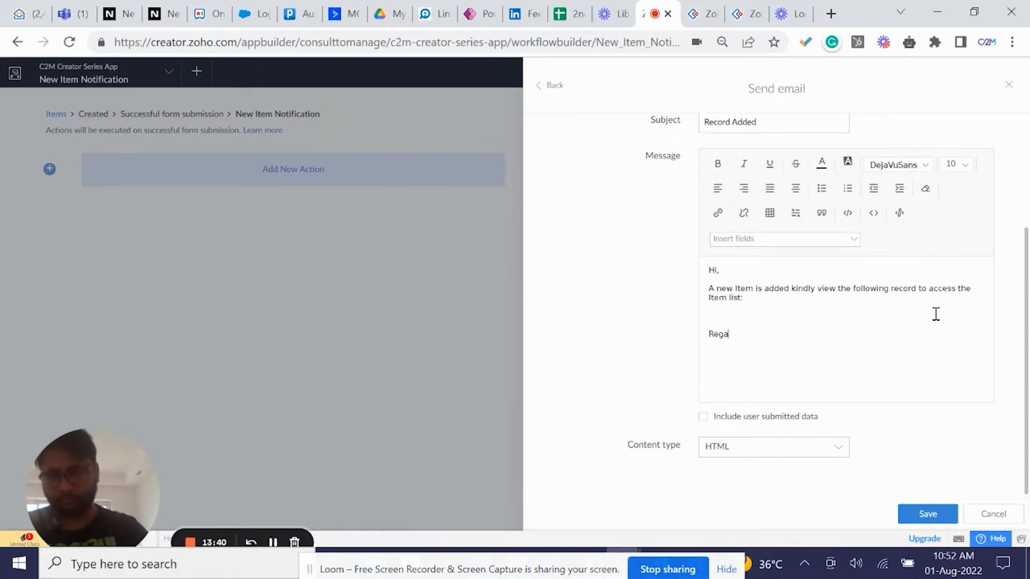
- Copy the web address of the All Items report from the live app and paste it into the email message above Regards
left_click(702, 13)
left_click(47, 167)
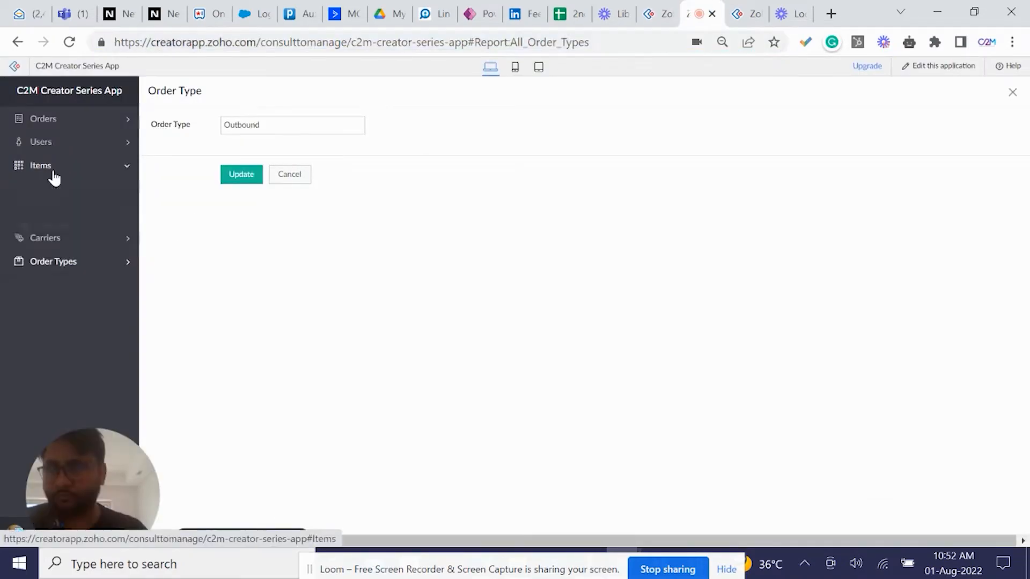
left_click(53, 215)
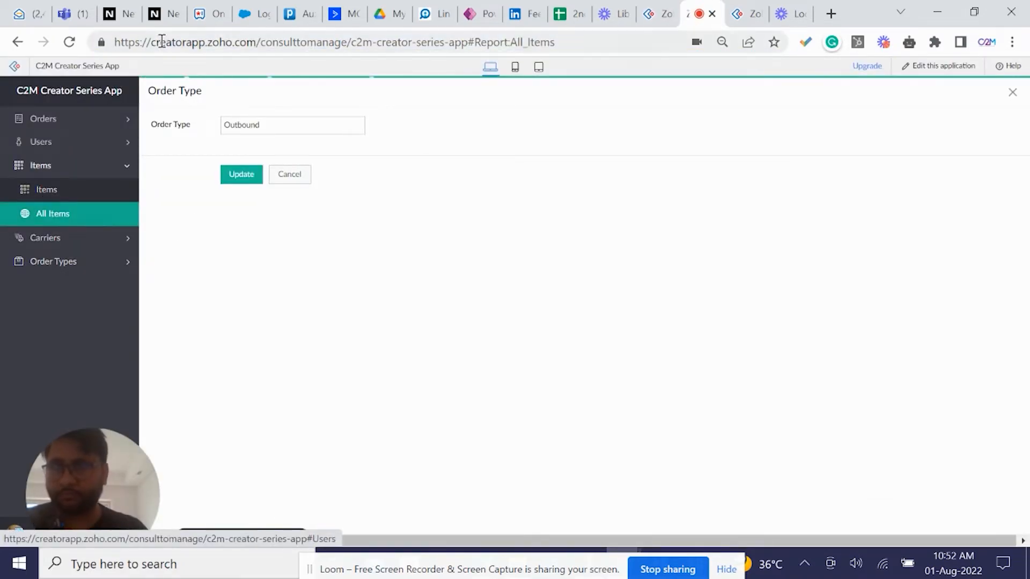
left_click(200, 40)
key("ctrl+c")
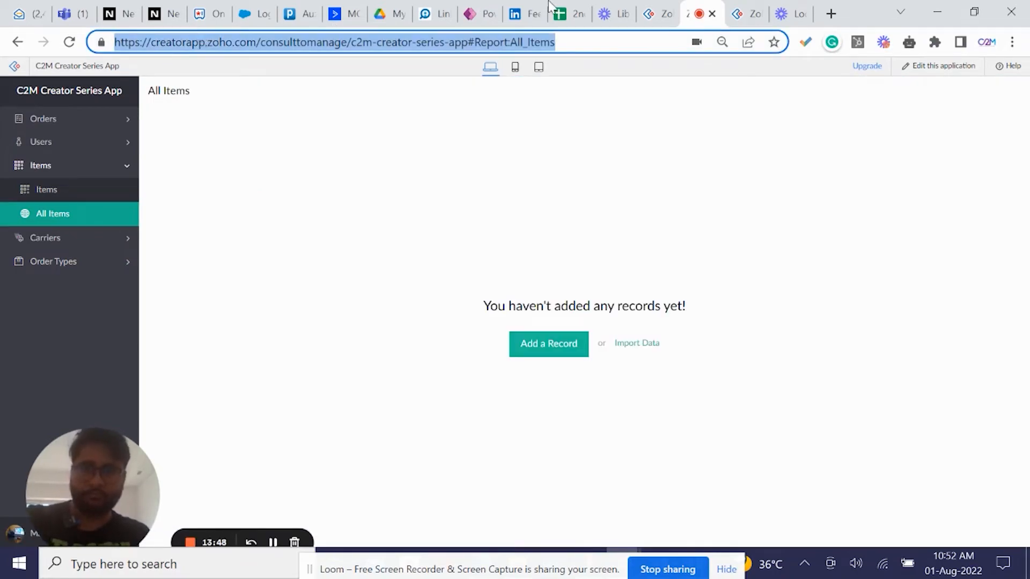
left_click(661, 13)
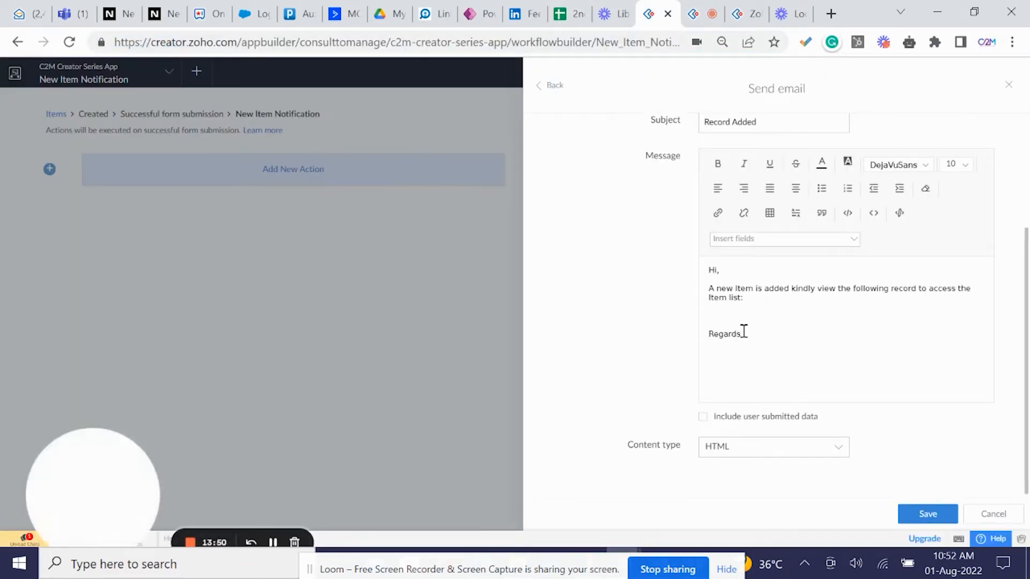
key("ctrl+v")
- Save the new item email action and finish editing the New Item Notification workflow
scroll(848, 502, "up", 2)
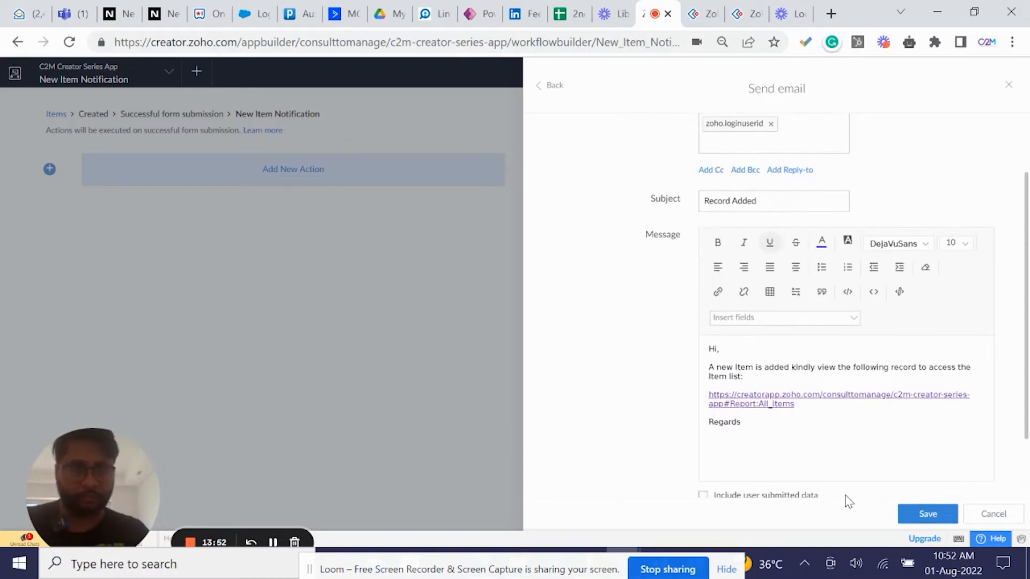
left_click(920, 509)
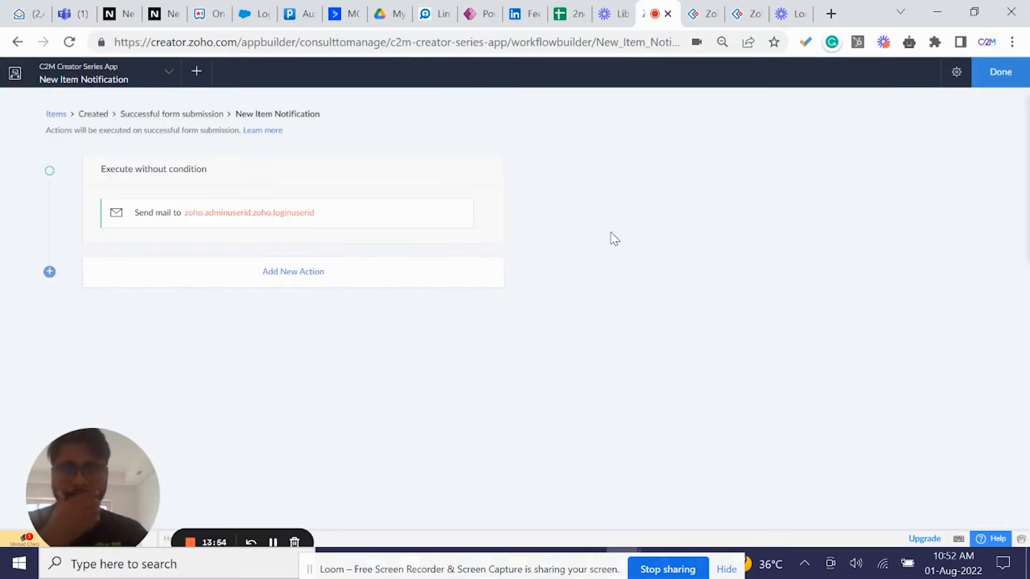
left_click(976, 73)
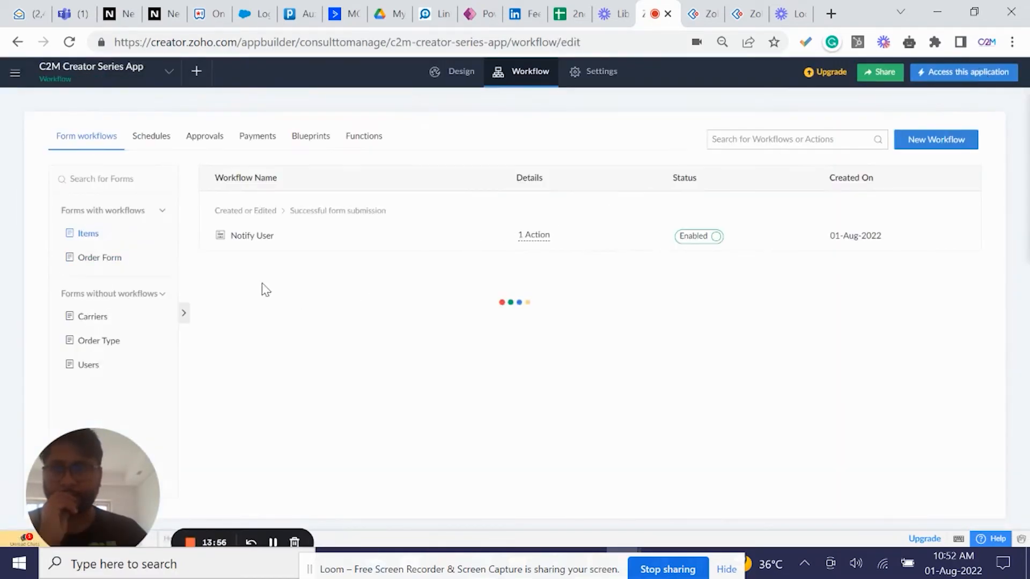
- Start a new workflow on the Carriers form with record event Created and form event Successful form submission
left_click(926, 139)
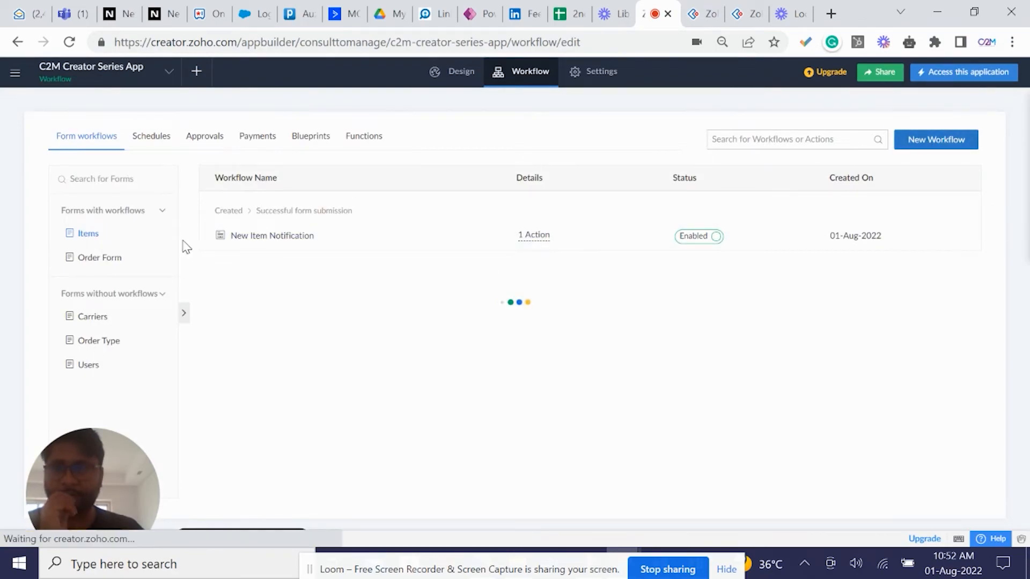
left_click(537, 226)
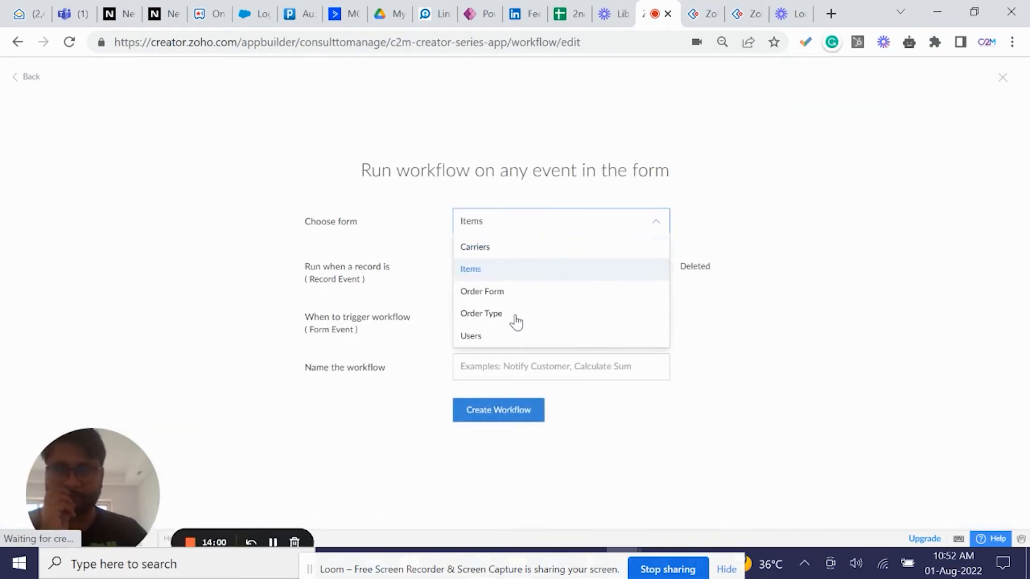
left_click(513, 257)
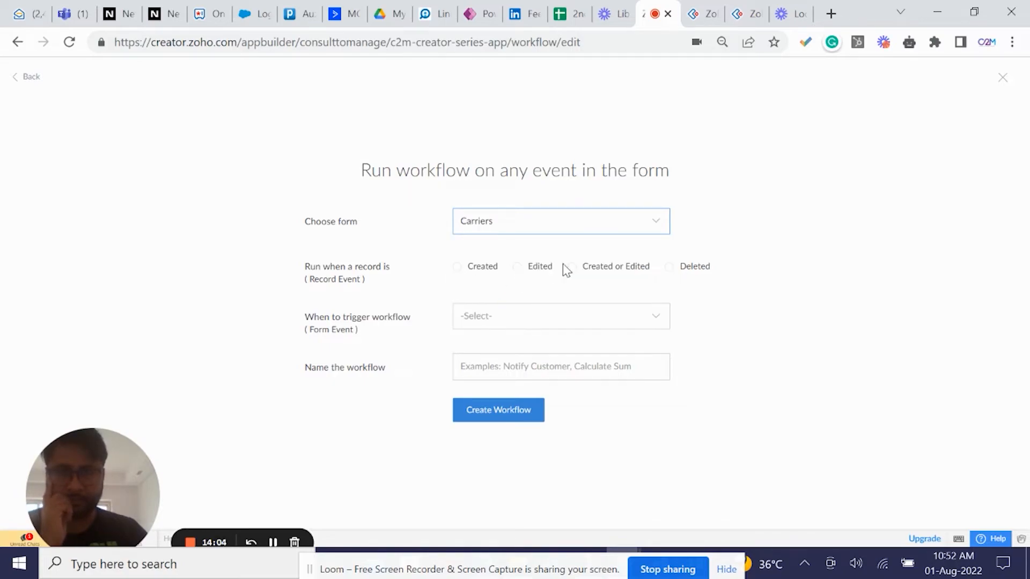
left_click(483, 271)
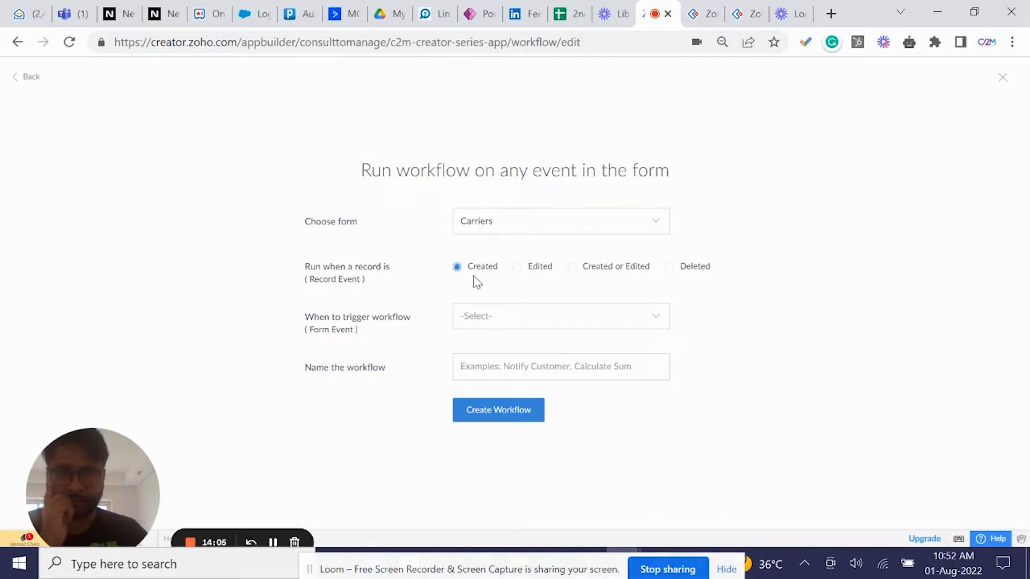
left_click(549, 317)
scroll(498, 438, "down", 3)
left_click(497, 441)
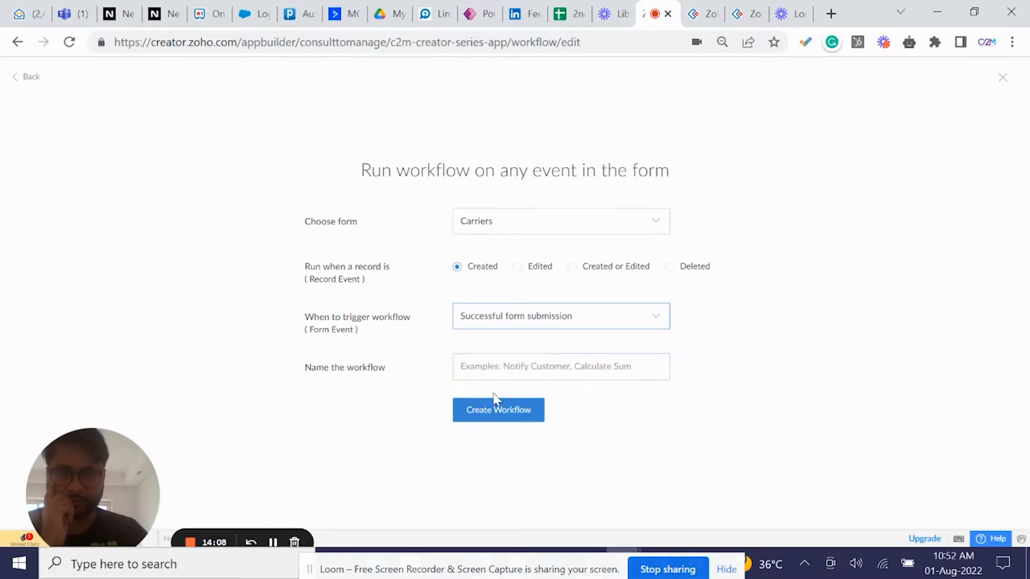
- Name the carrier workflow "New Carrier Notifcation" and create it
left_click(498, 369)
type("Ne")
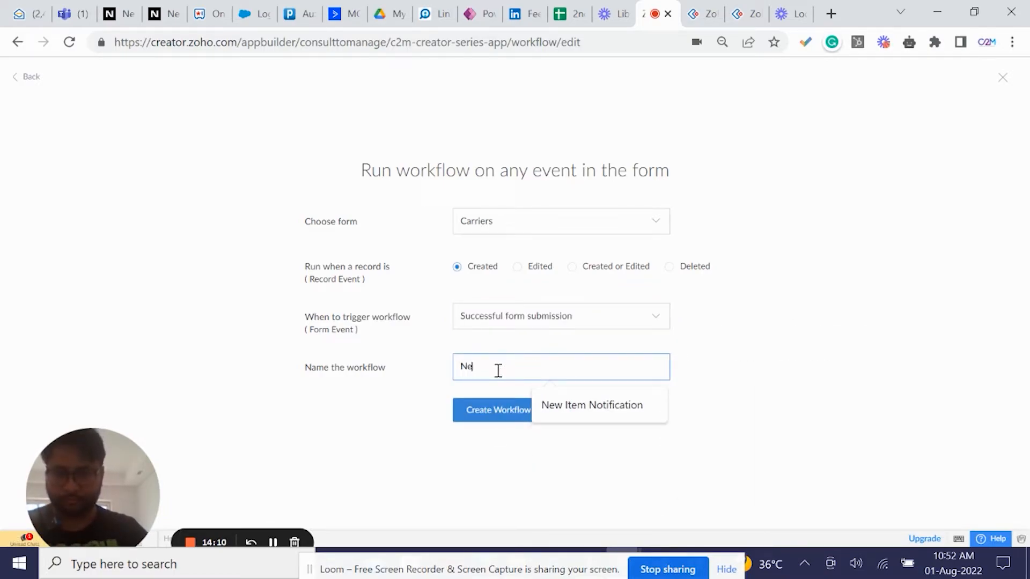
type("w Carrier Notifcation")
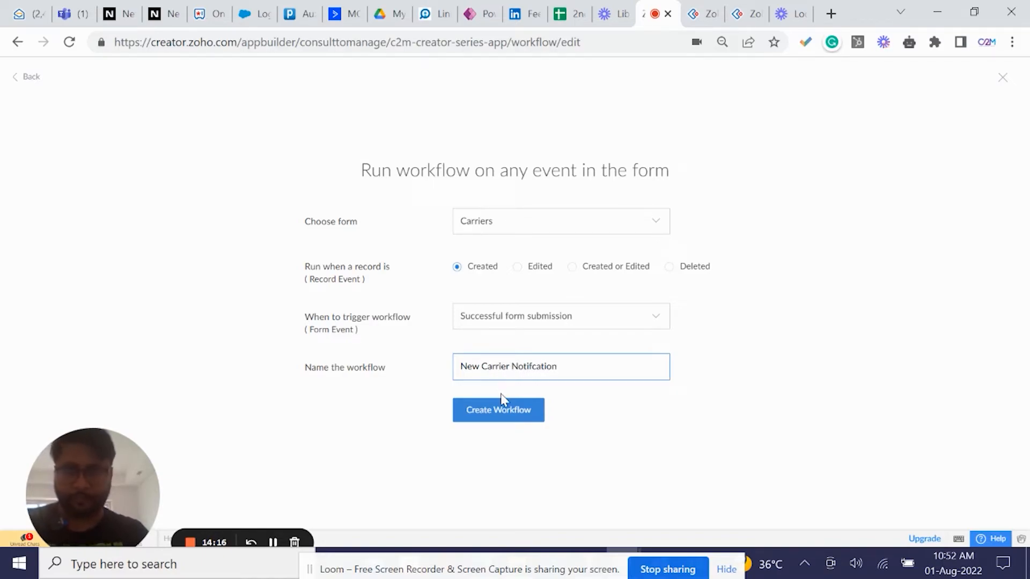
left_click(496, 415)
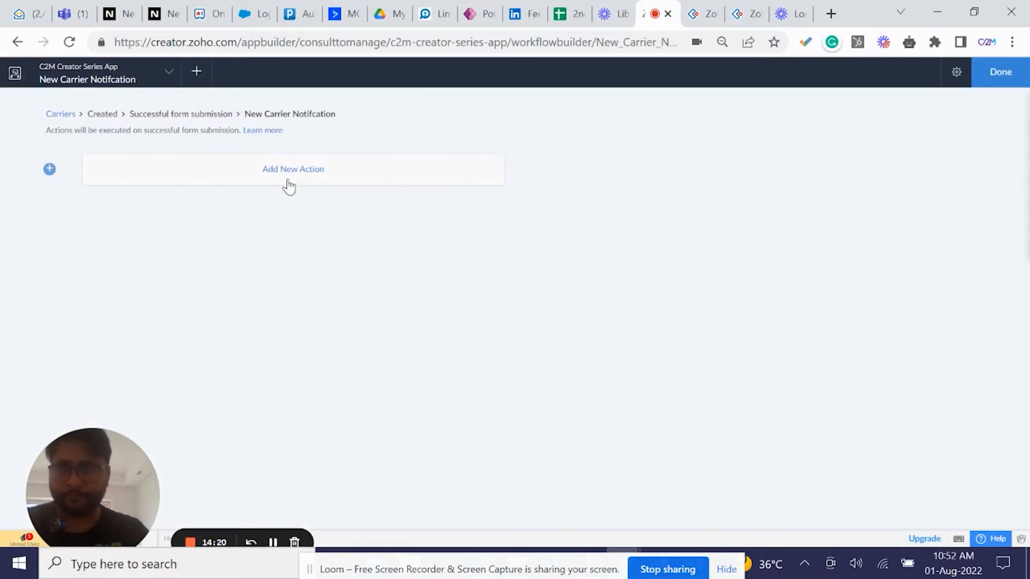
- Correct the workflow's name to New Carrier Notification in its properties
left_click(956, 71)
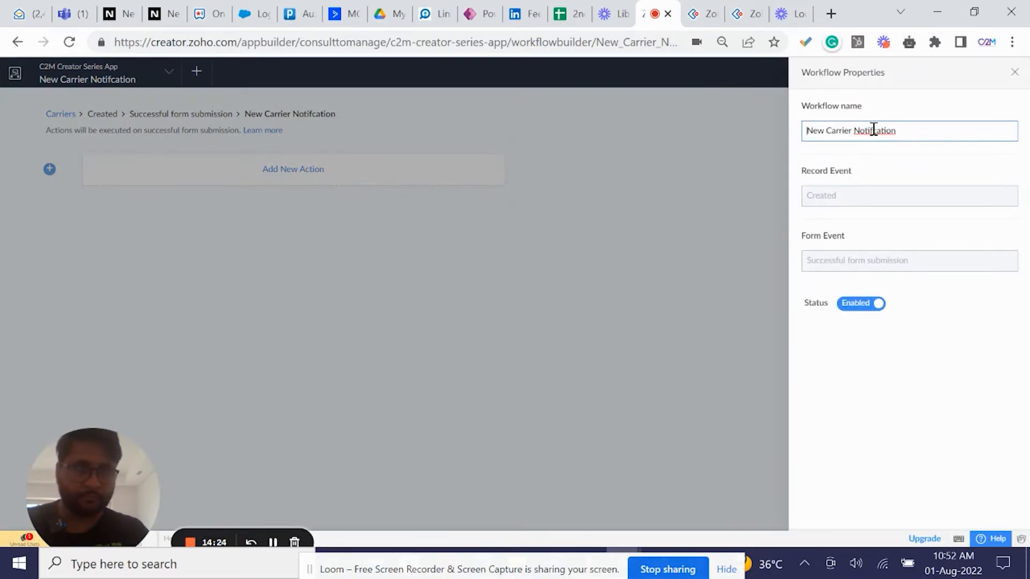
left_click(901, 340)
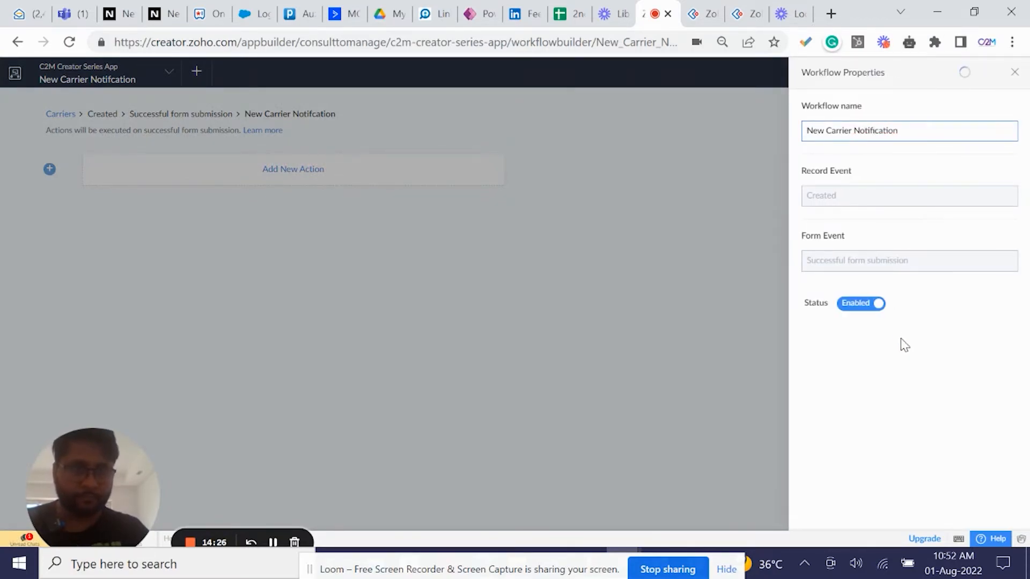
left_click(588, 240)
- Add a Send email action to the carrier workflow, from the admin's email address to the admin's and logged-in user's email addresses
left_click(275, 185)
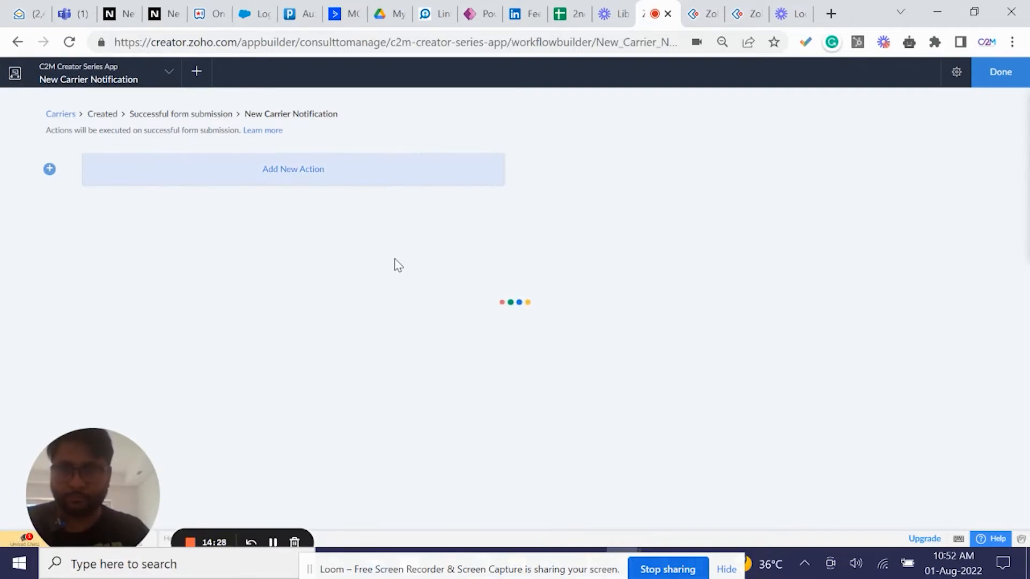
left_click(595, 230)
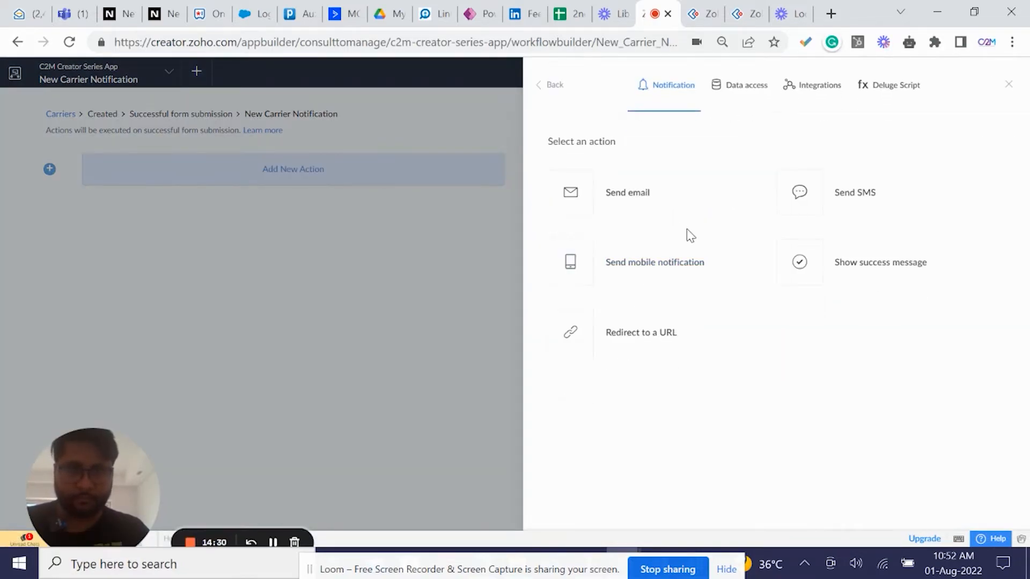
left_click(583, 204)
left_click(764, 151)
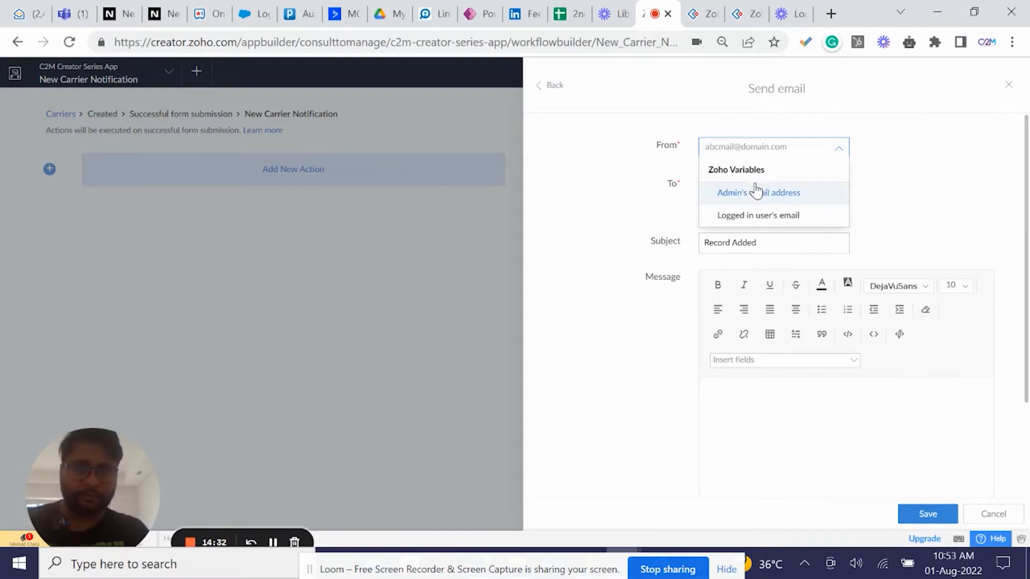
left_click(757, 191)
left_click(754, 185)
left_click(740, 225)
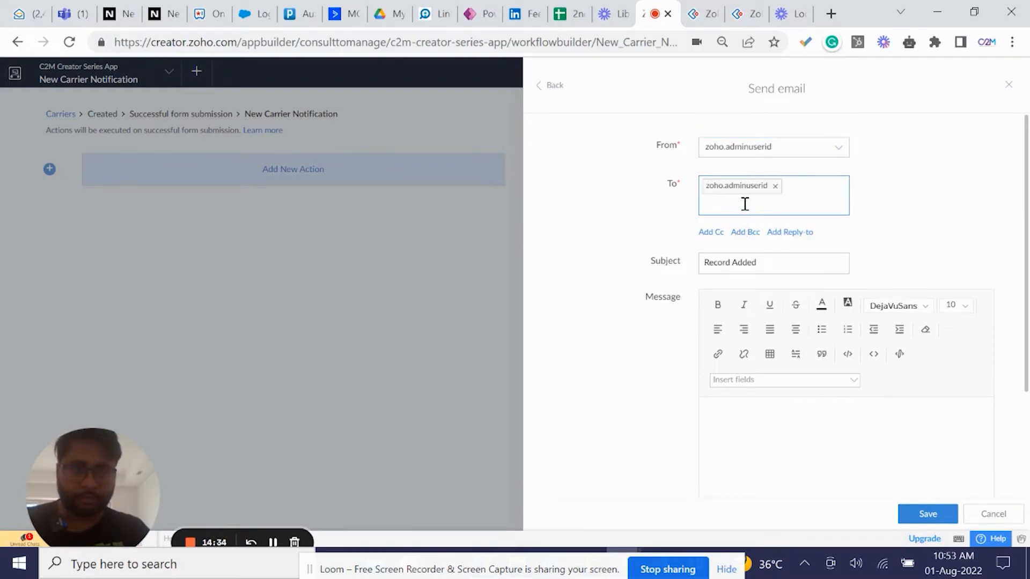
left_click(744, 203)
left_click(735, 258)
- Write the message "Hi, A new carrier is added in the system kindly visit the following carrier list. Regards", leaving an empty line above Regards
left_click(751, 427)
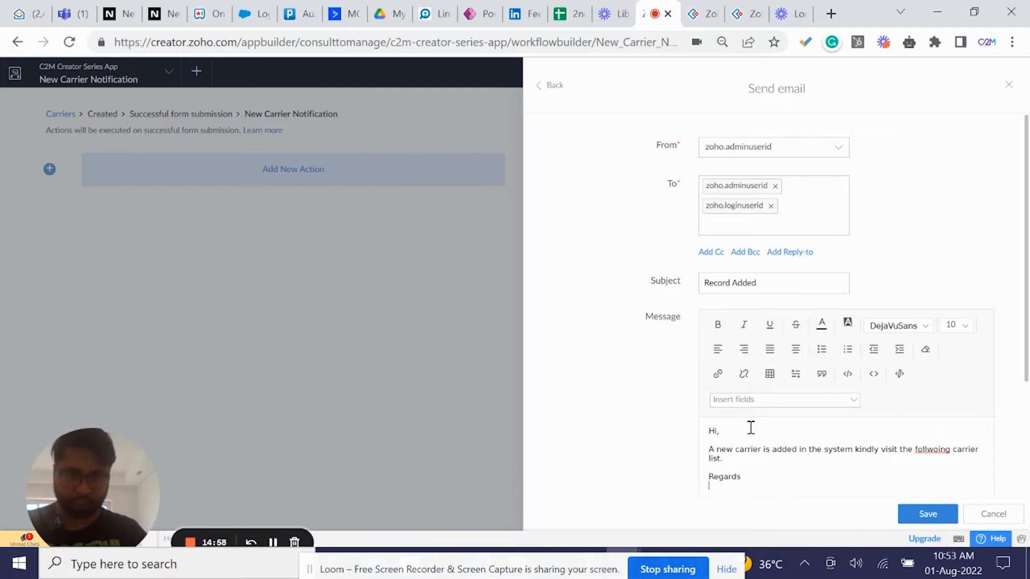
right_click(938, 448)
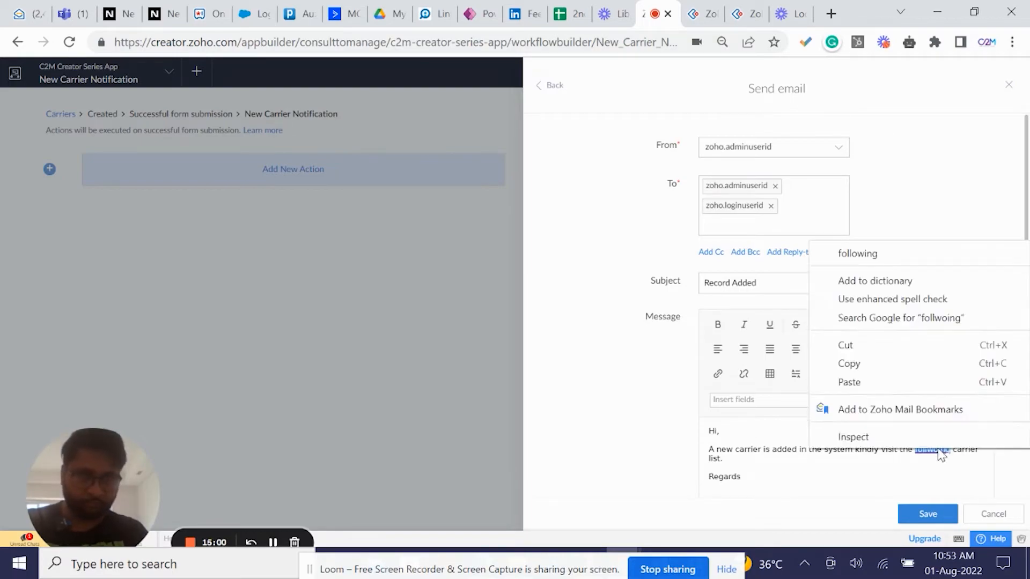
left_click(910, 260)
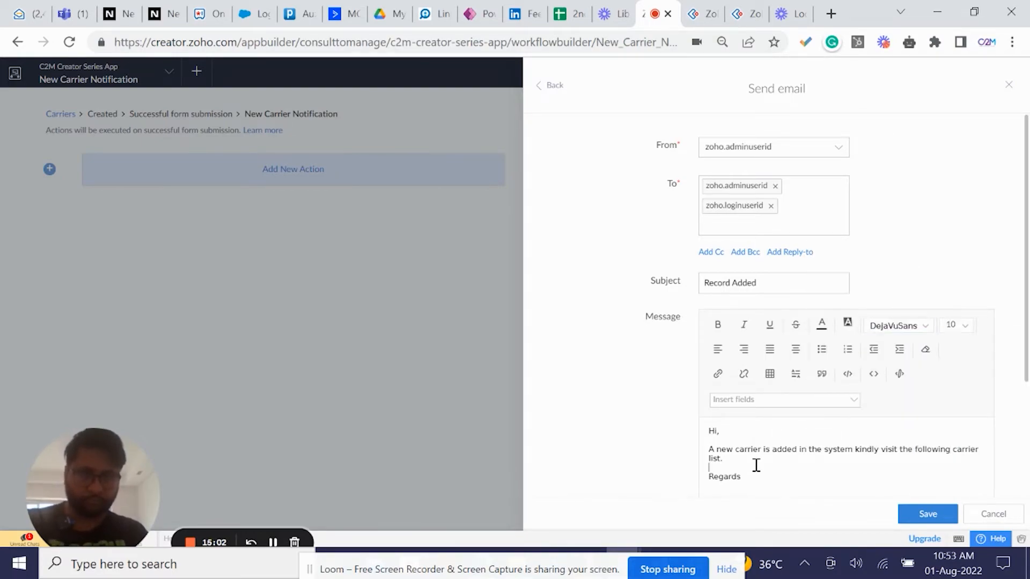
key("Return")
key("Return")
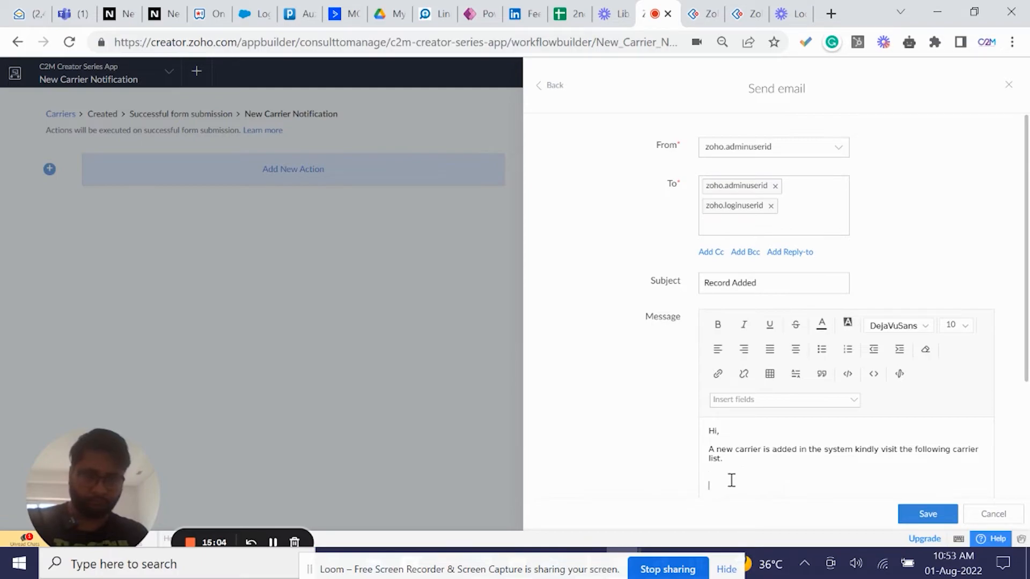
scroll(731, 382, "down", 3)
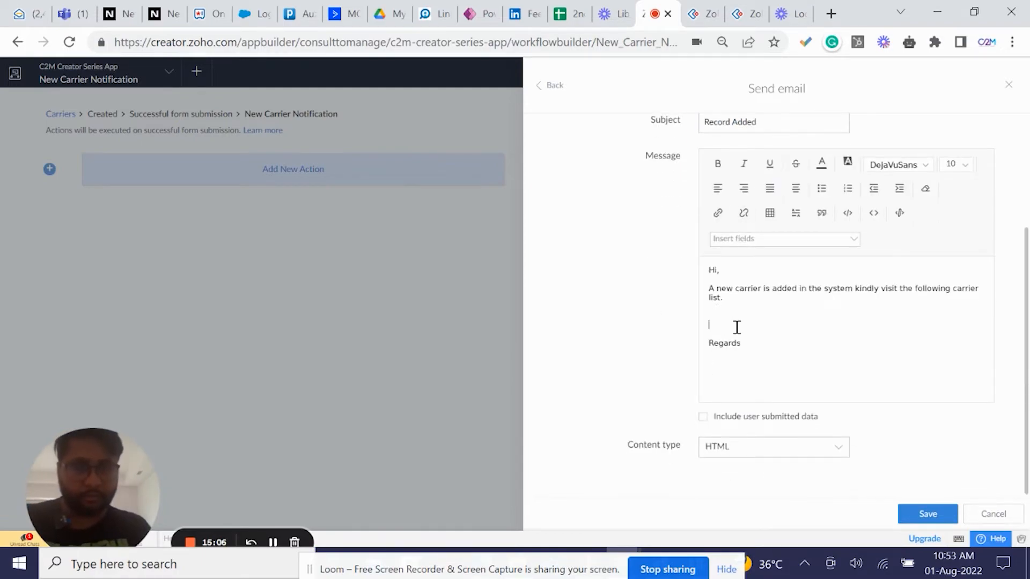
key("BackSpace")
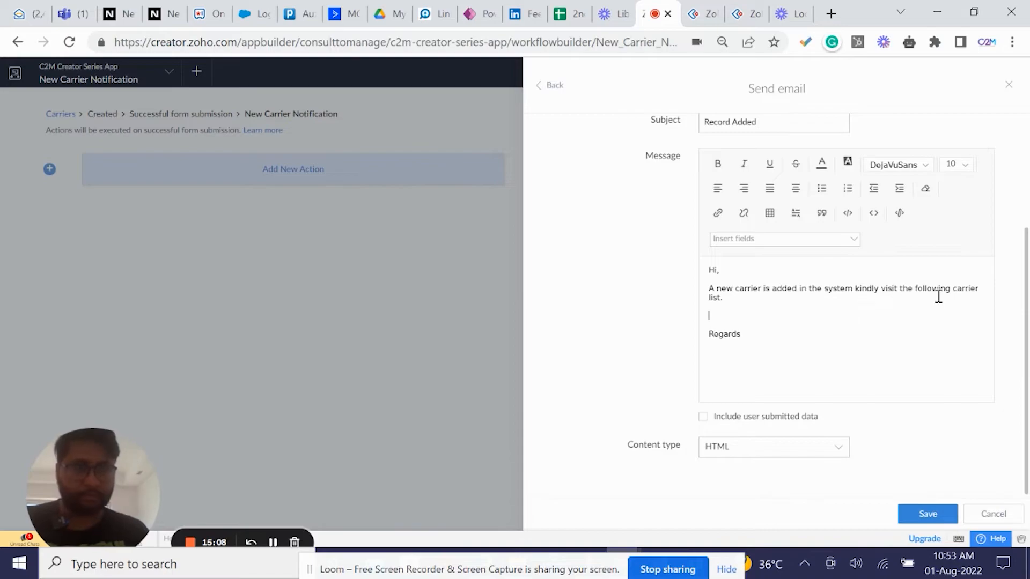
- Copy the web address of the All Carriers report and paste it into the email message above Regards
left_click(703, 13)
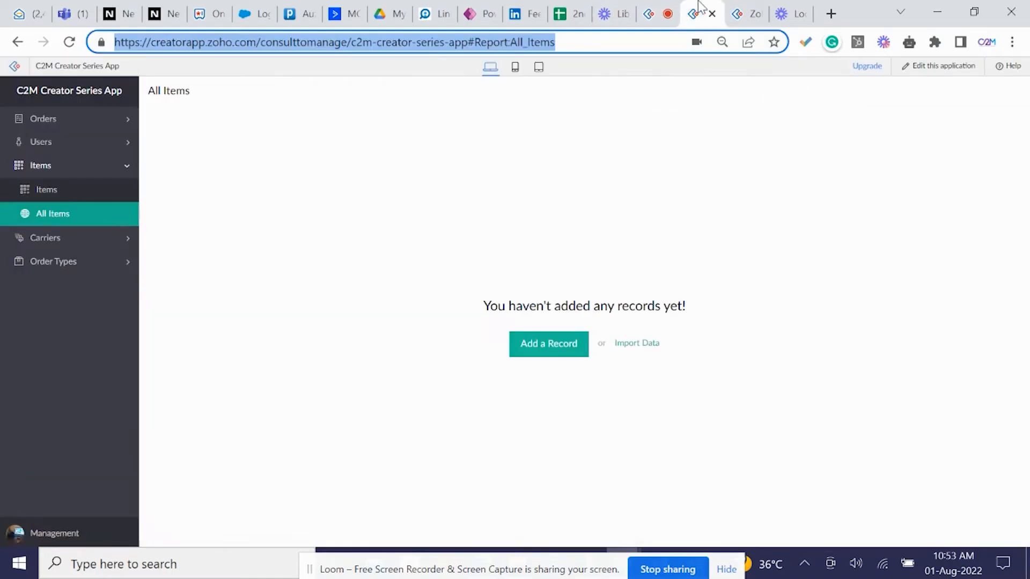
left_click(78, 238)
left_click(62, 241)
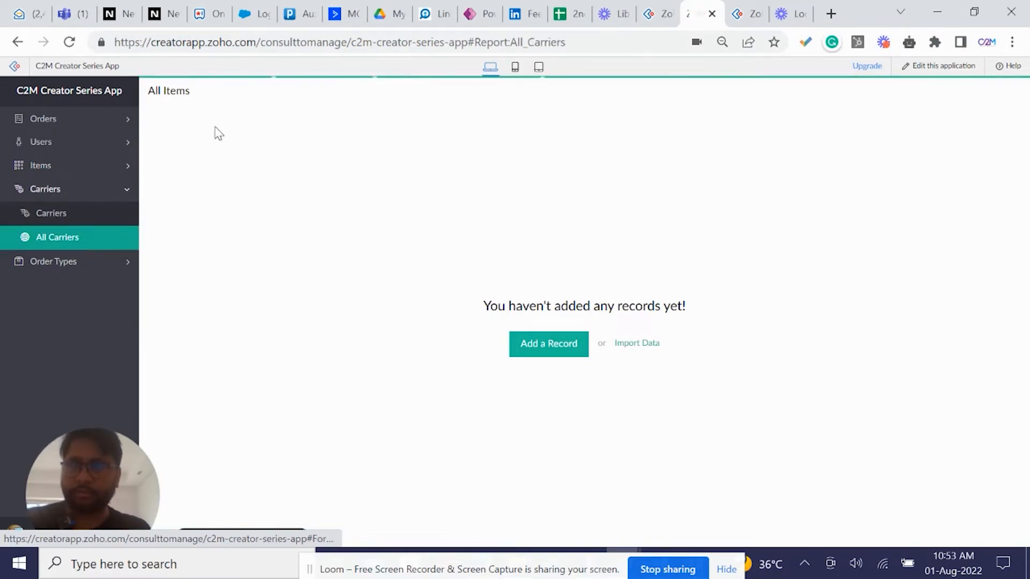
left_click(228, 41)
key("ctrl+c")
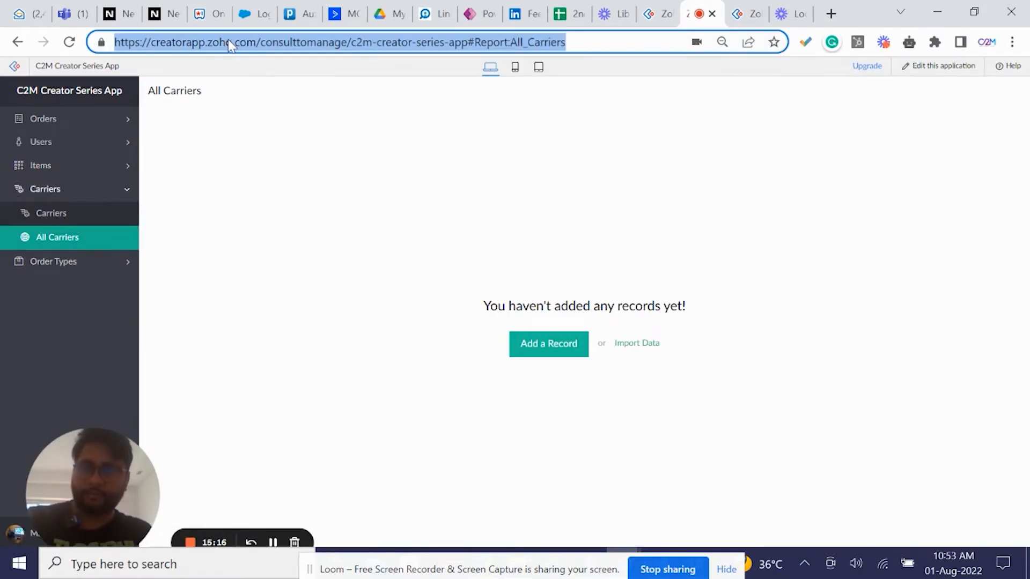
left_click(657, 14)
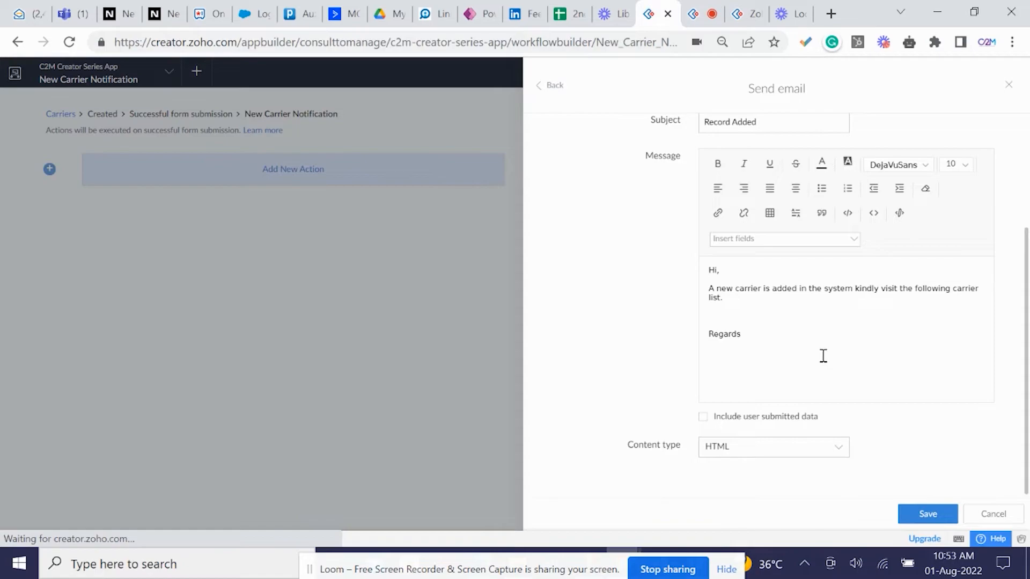
key("ctrl+v")
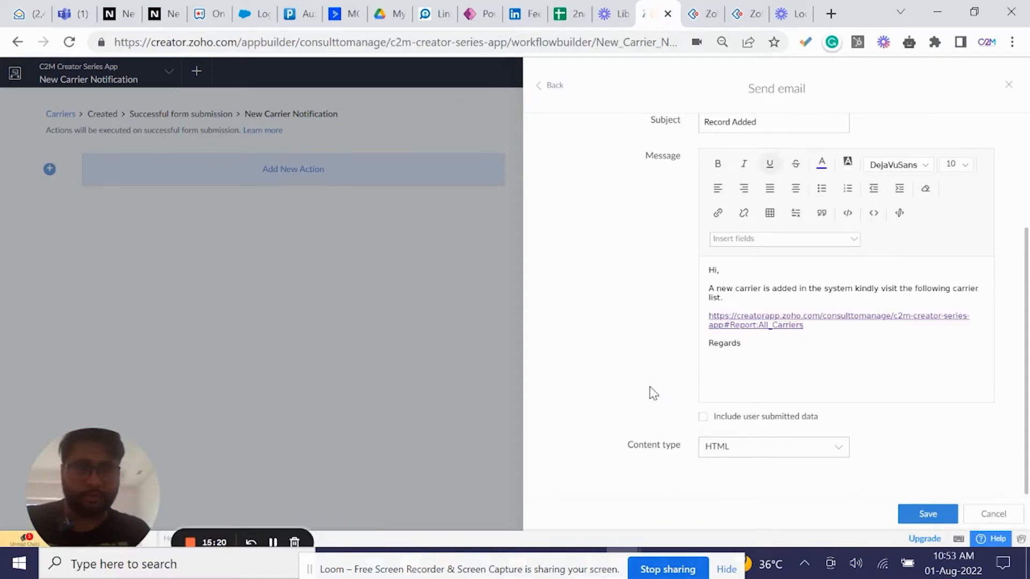
- Save the Send email action and finish editing the New Carrier Notification workflow
scroll(624, 396, "up", 3)
scroll(643, 429, "down", 3)
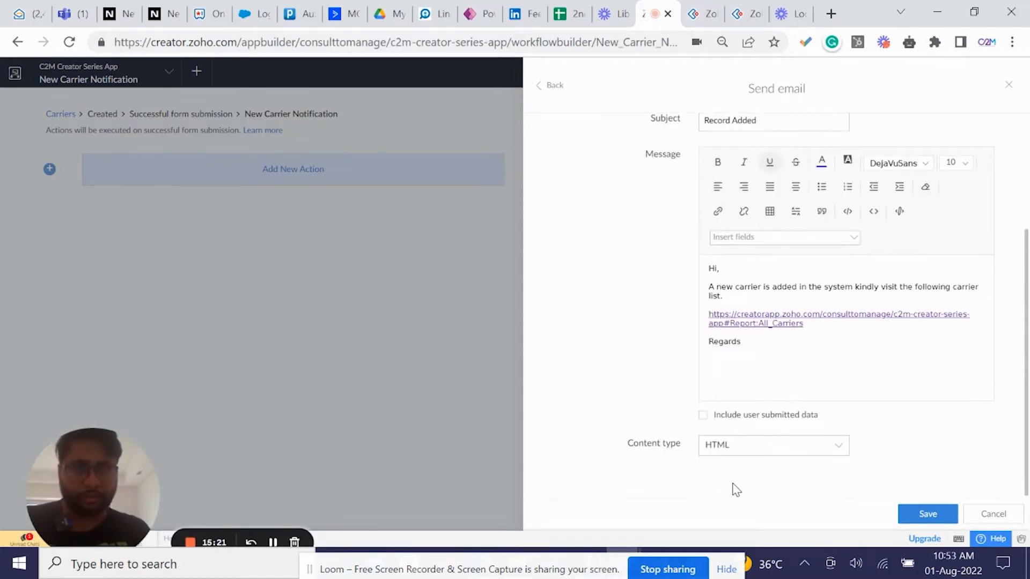
left_click(923, 514)
left_click_drag(156, 464, 168, 396)
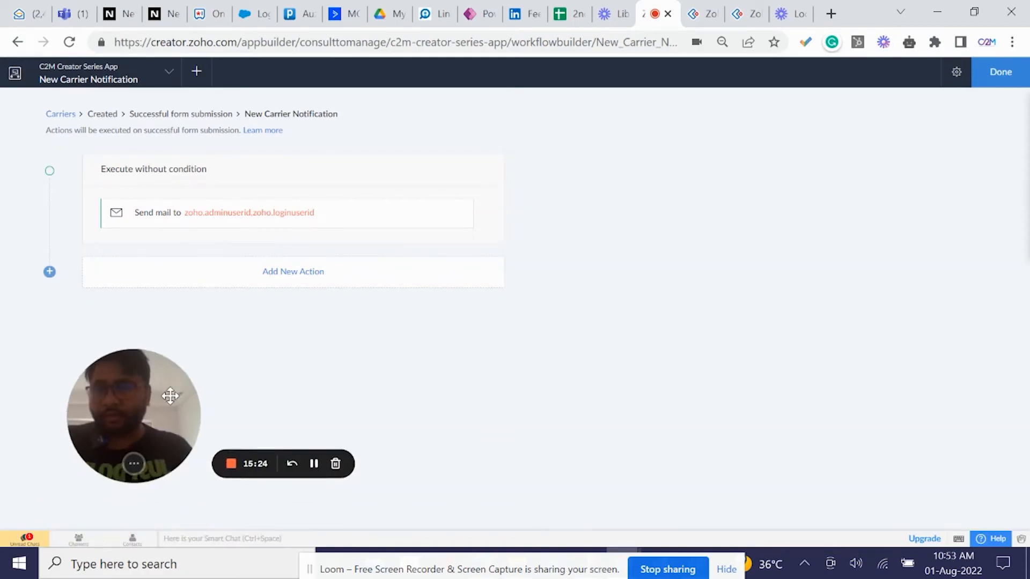
left_click(999, 72)
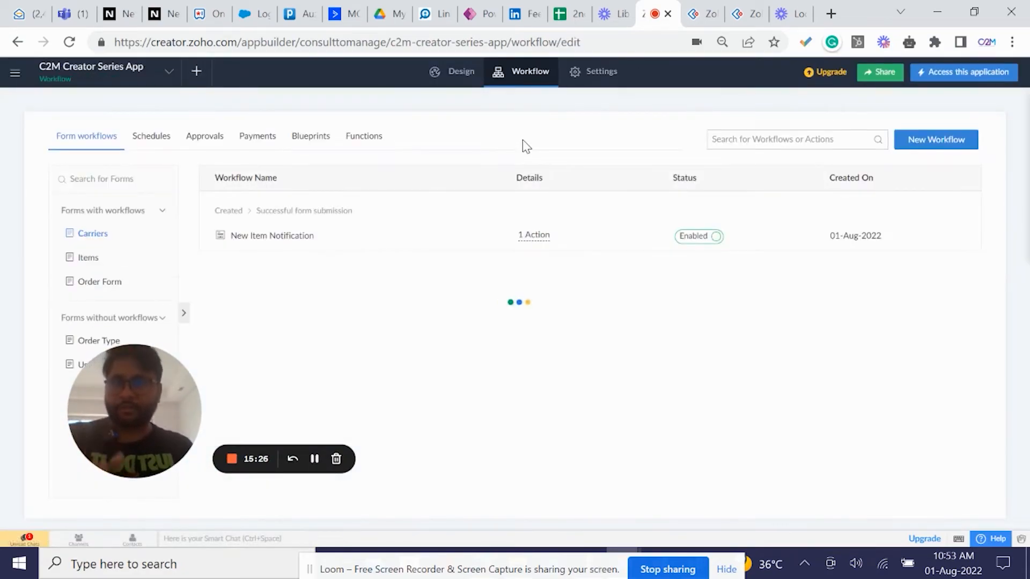
left_click_drag(114, 363, 647, 301)
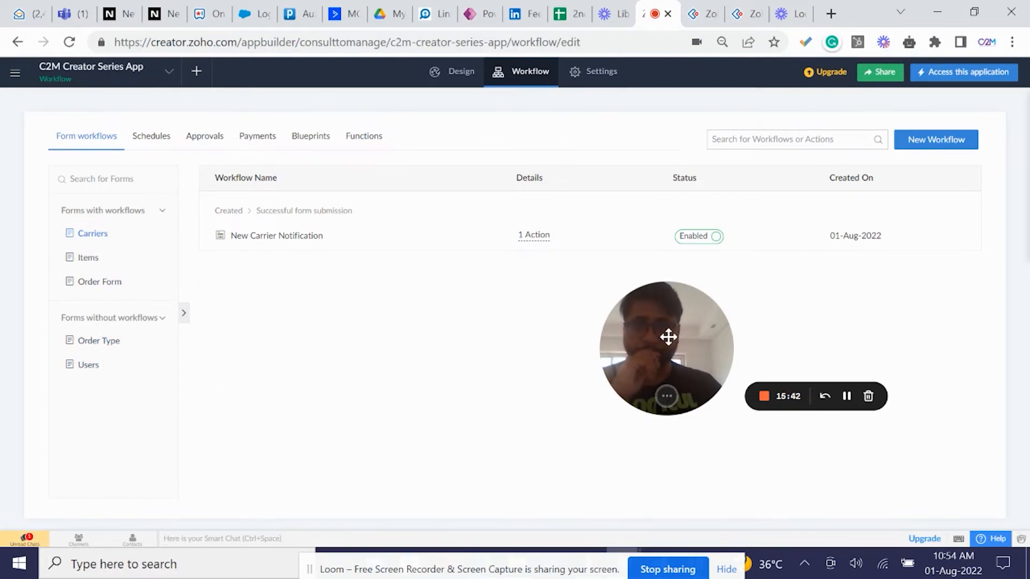
left_click_drag(650, 326, 379, 349)
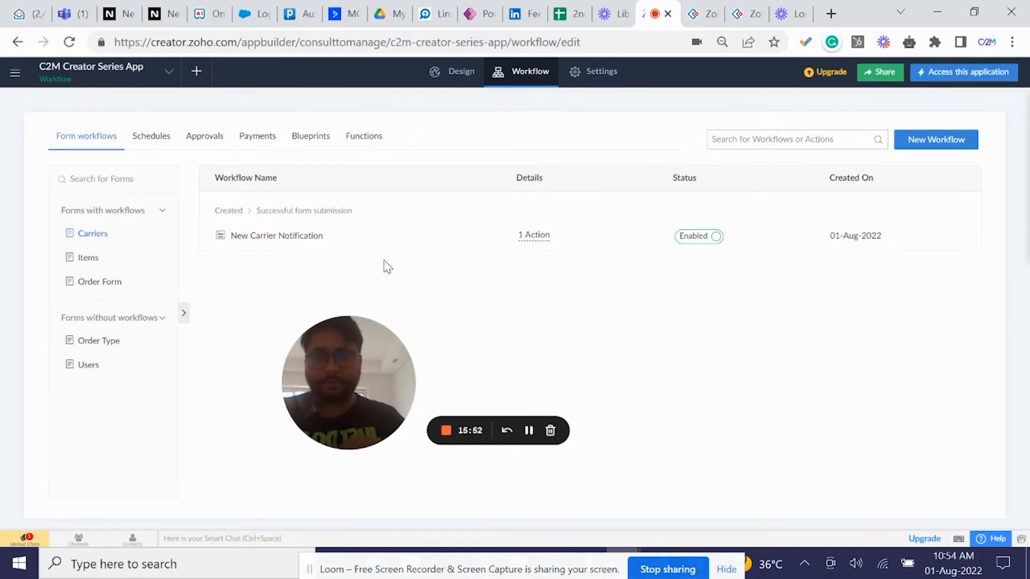
- Access the live C2M Creator Series App from its design view and open the Order Type entry form
left_click(453, 74)
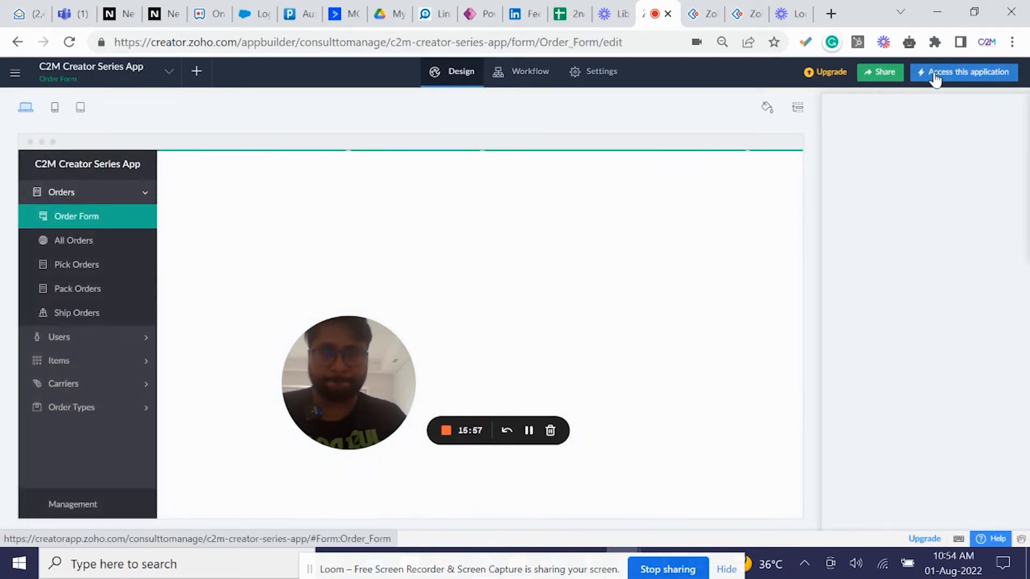
left_click(934, 75)
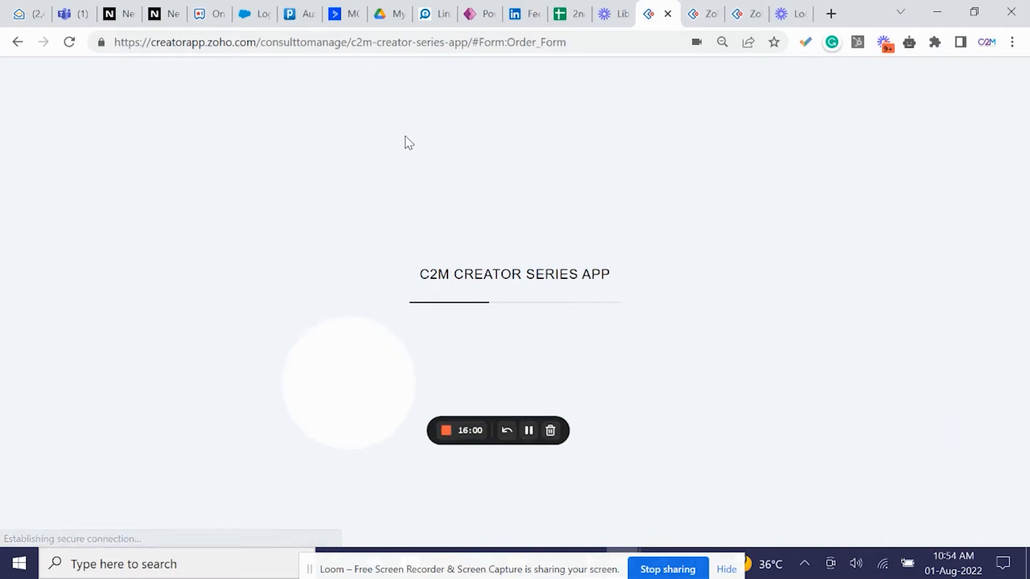
left_click_drag(324, 394, 30, 501)
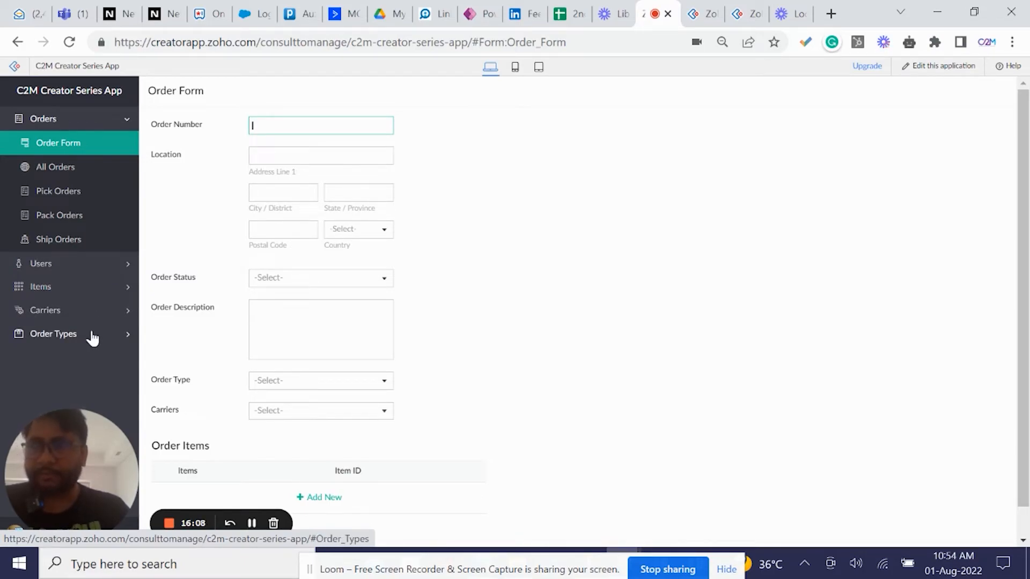
left_click(69, 292)
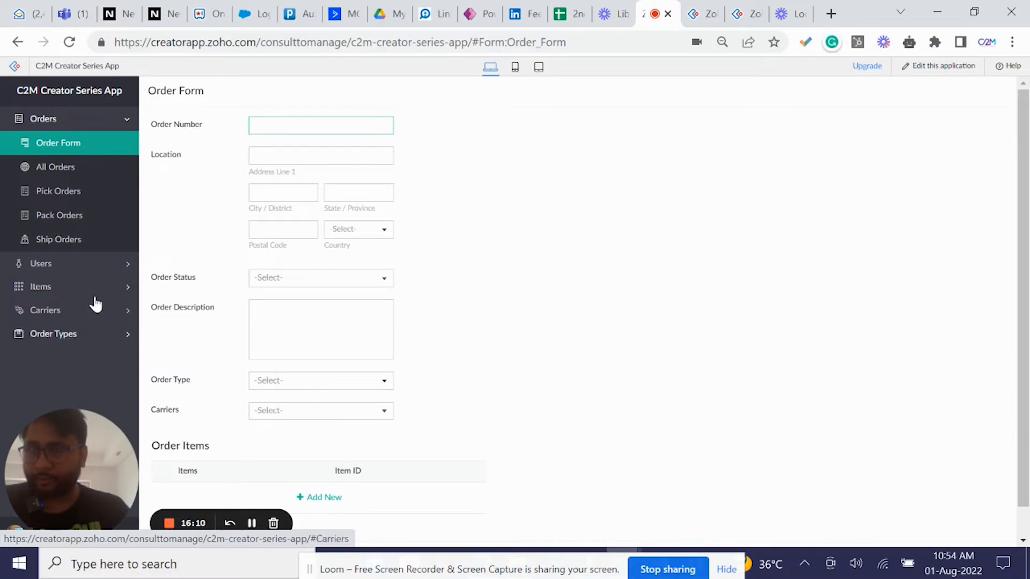
left_click(65, 194)
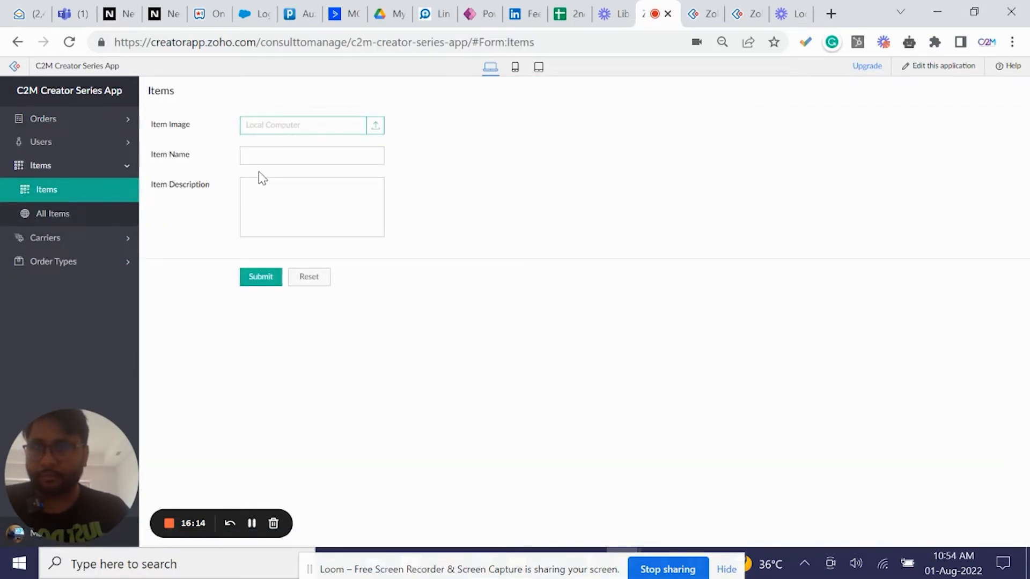
left_click(87, 261)
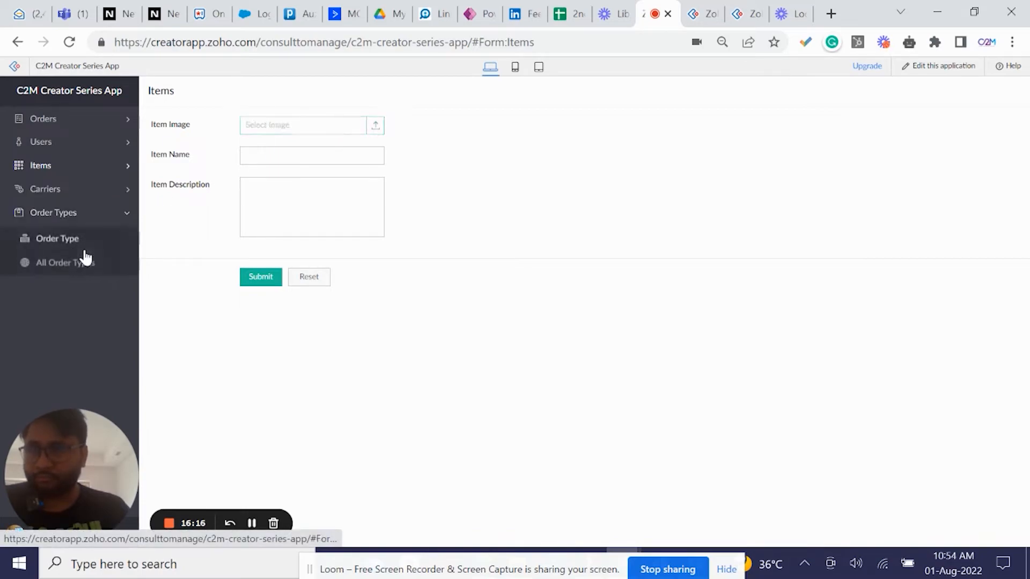
left_click(72, 240)
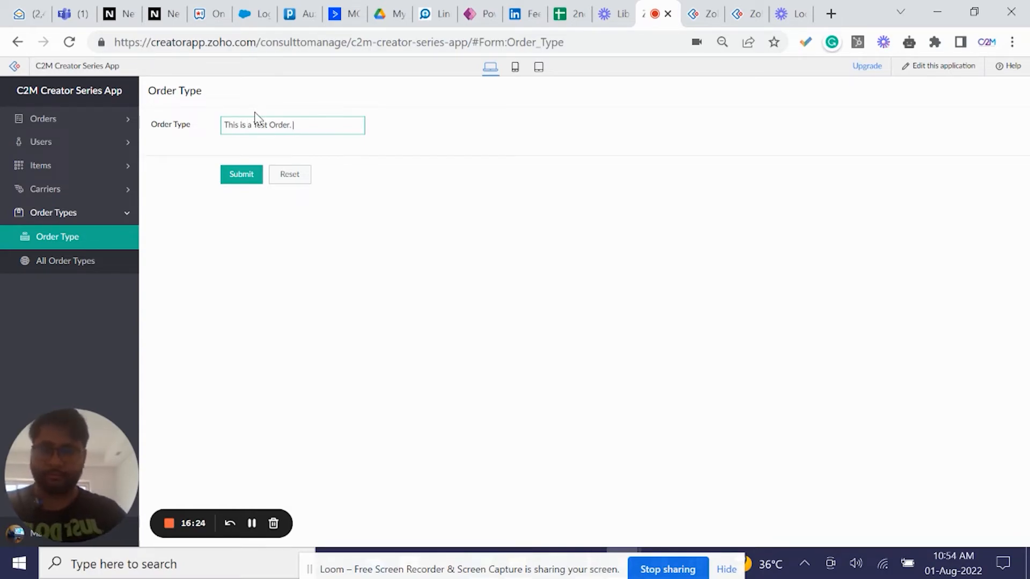
- Replace the test text in the Order Type field with an outbound order type, correct its spelling and submit the record
key("ctrl+a")
key("BackSpace")
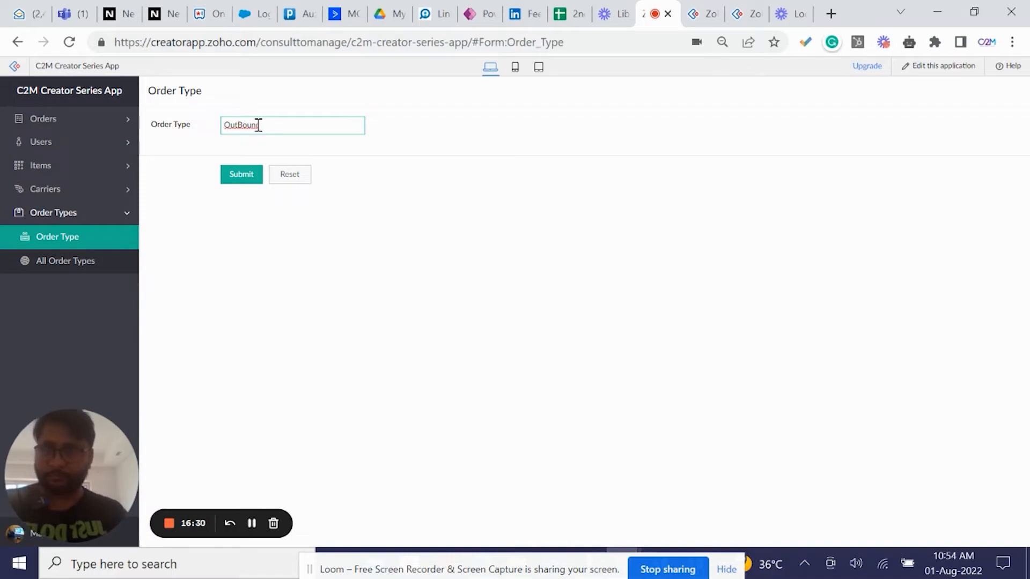
right_click(258, 125)
left_click(284, 137)
left_click(224, 170)
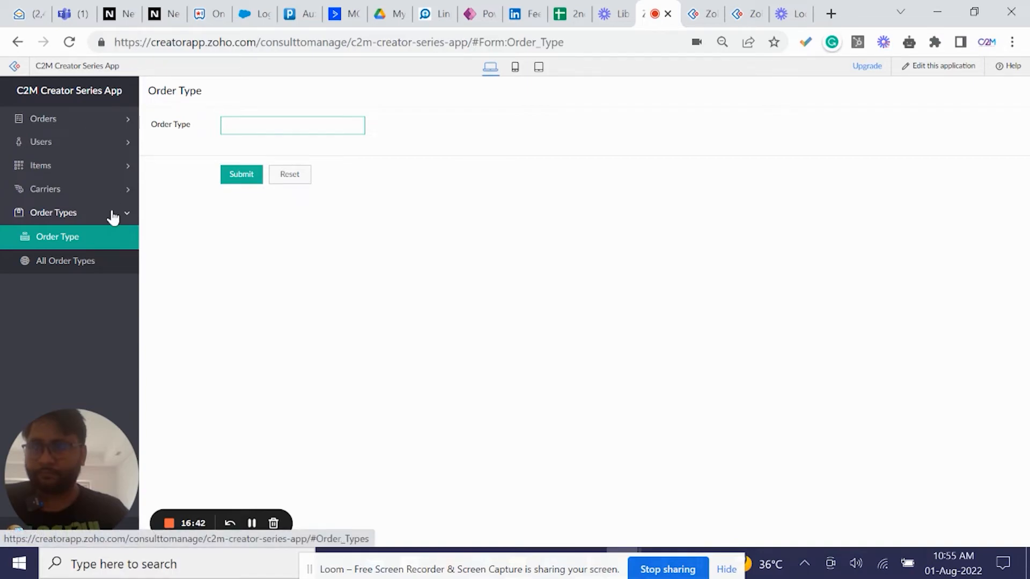
- Switch to Zoho Mail, reload it and check the Inbox and Spam folders for a notification email
left_click(12, 6)
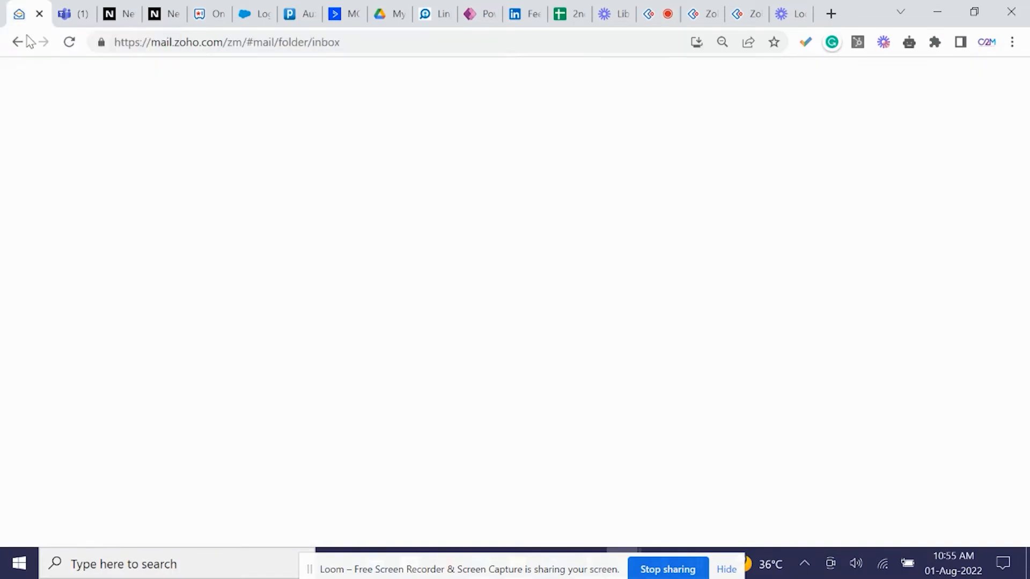
left_click(69, 44)
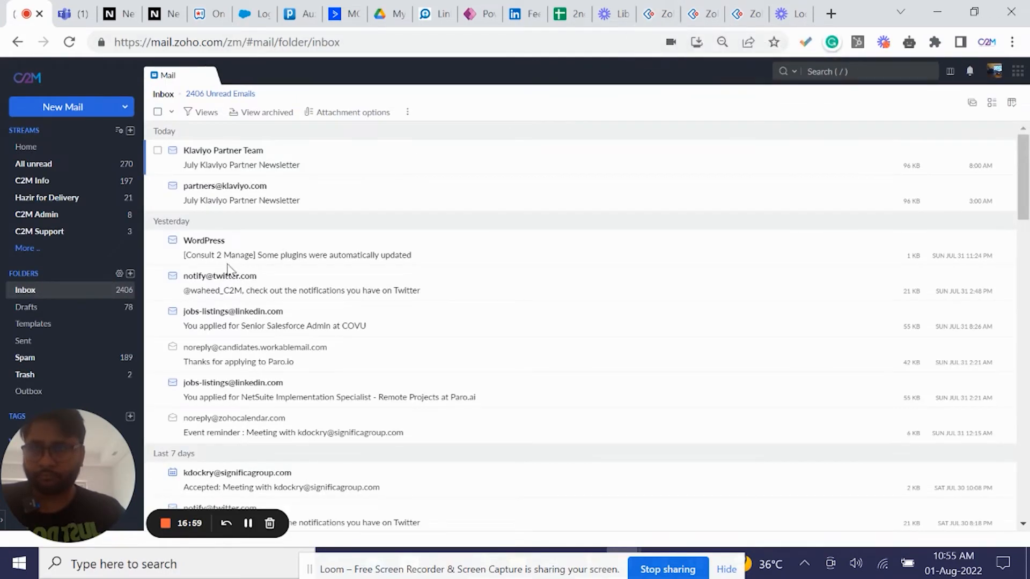
left_click(75, 356)
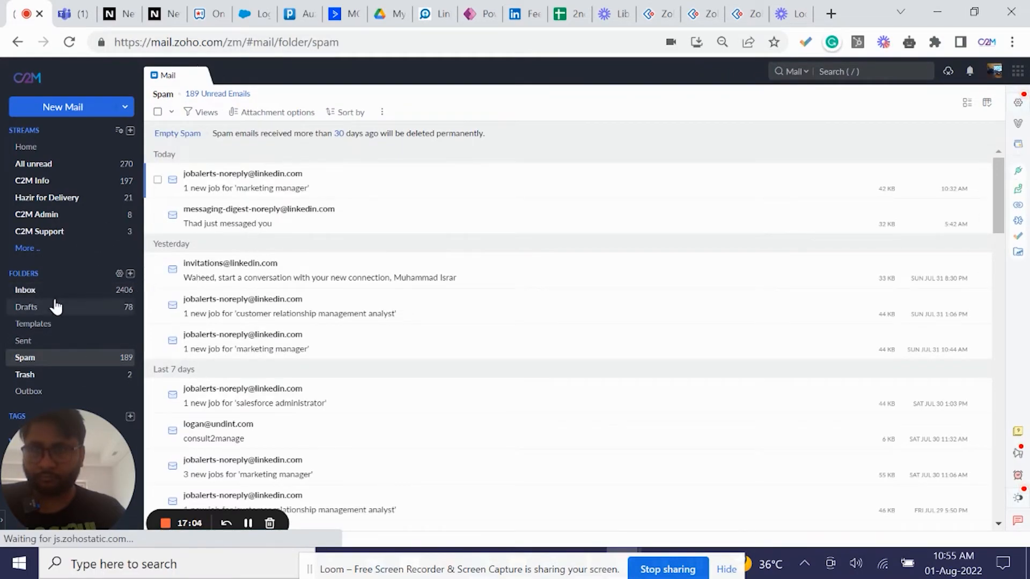
left_click(42, 294)
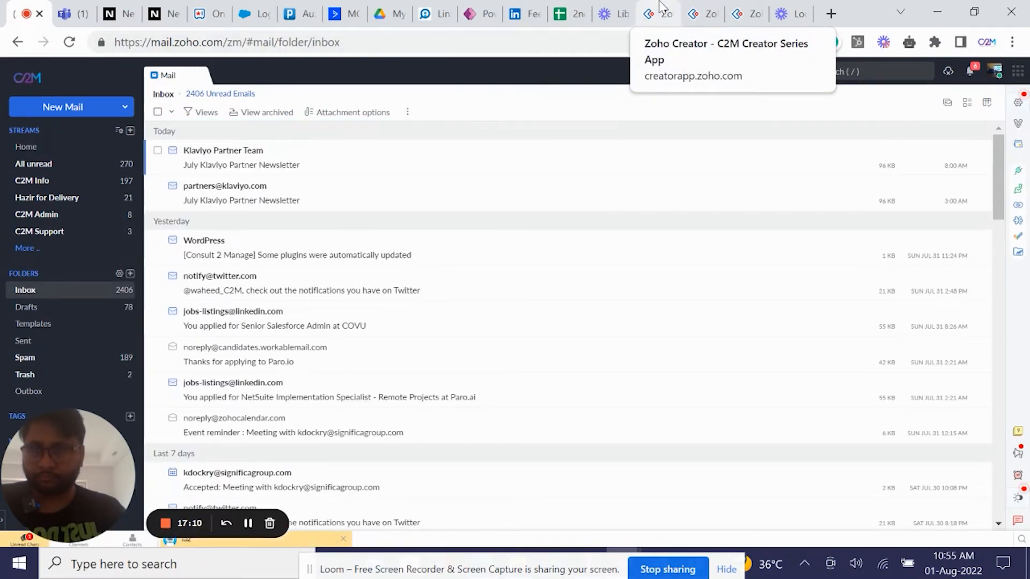
- Return to the C2M Creator Series App, edit the application and open its list of form workflows
left_click(661, 10)
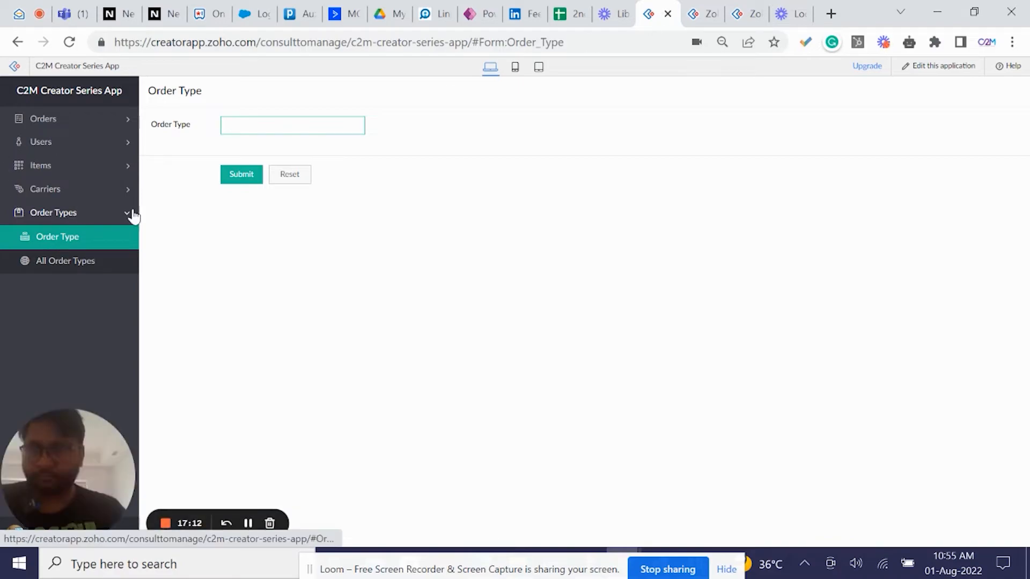
left_click(931, 66)
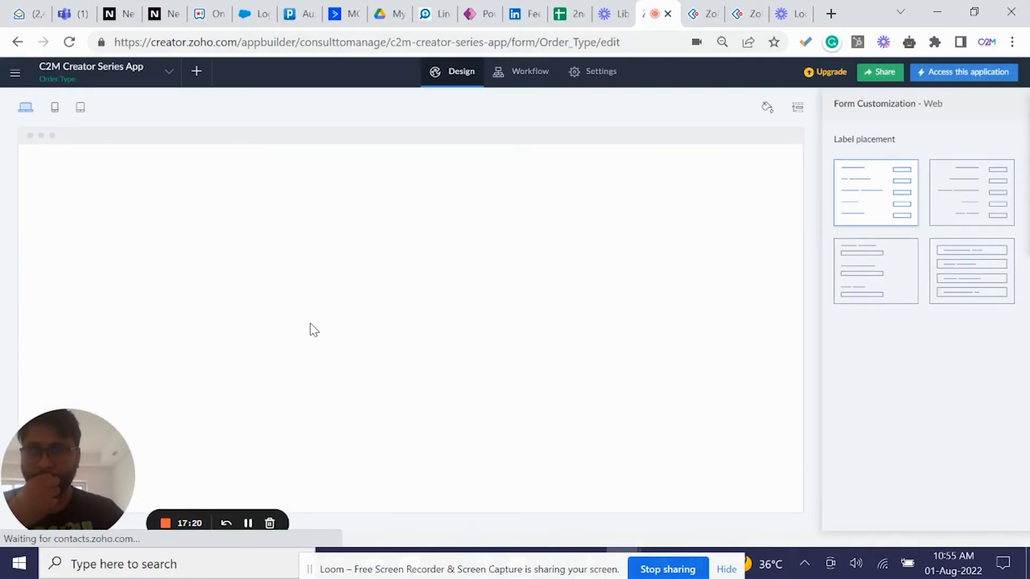
left_click(523, 81)
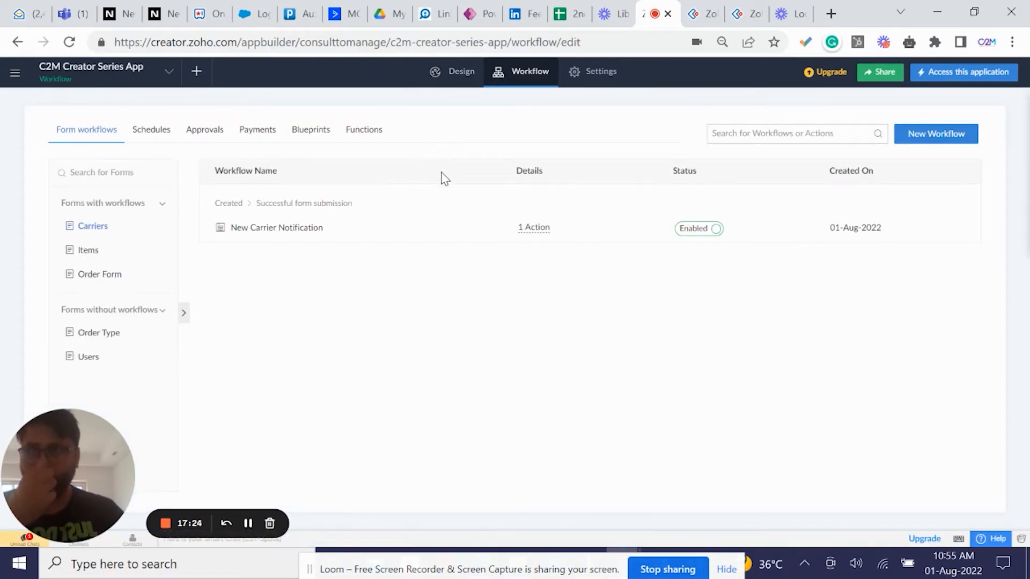
left_click_drag(69, 445, 2, 410)
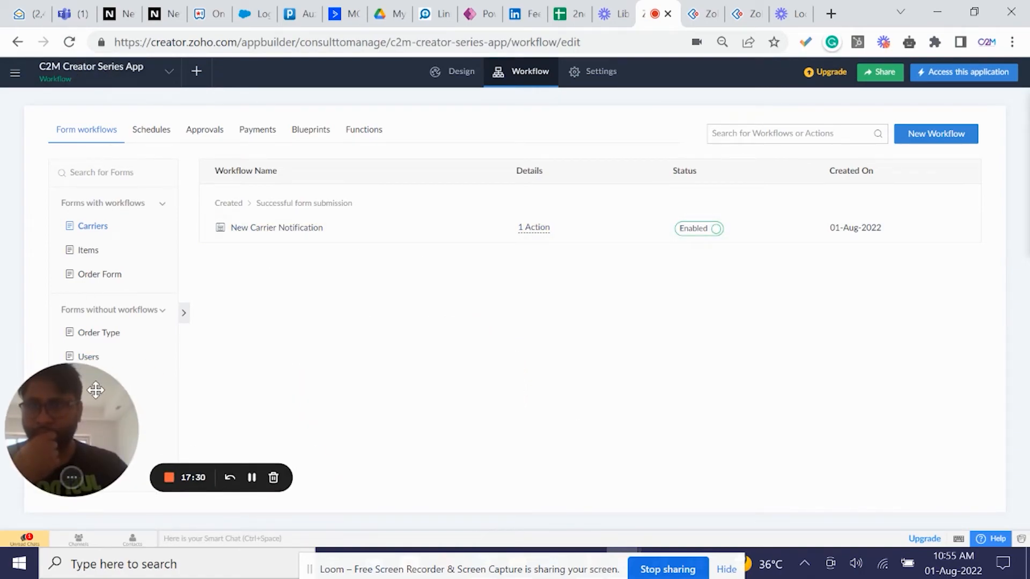
left_click_drag(96, 383, 104, 428)
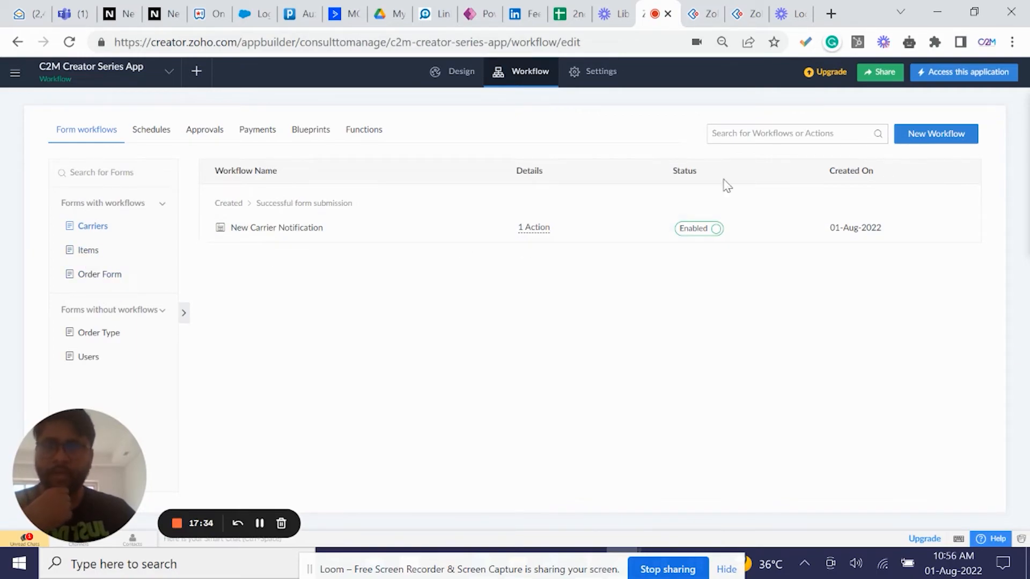
- Set up a new workflow on the Order Type form for records Created or Edited, triggered on Successful form submission
left_click(905, 137)
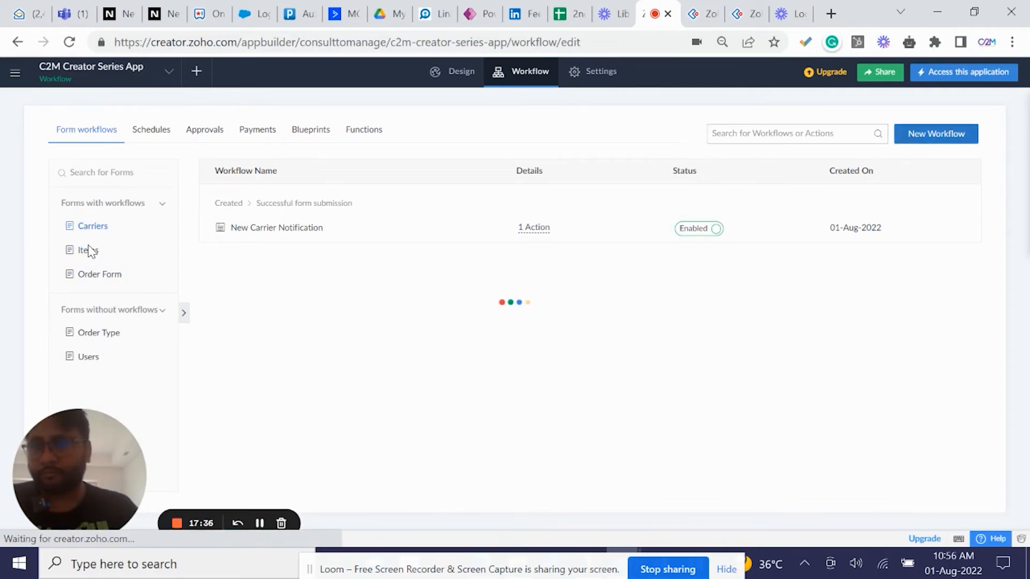
left_click(481, 225)
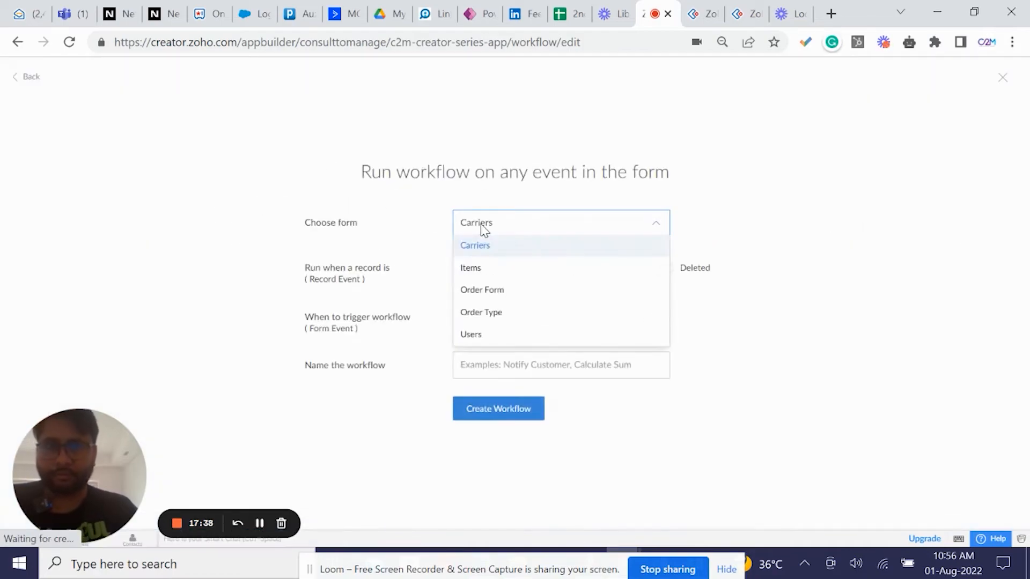
left_click(489, 312)
left_click(570, 269)
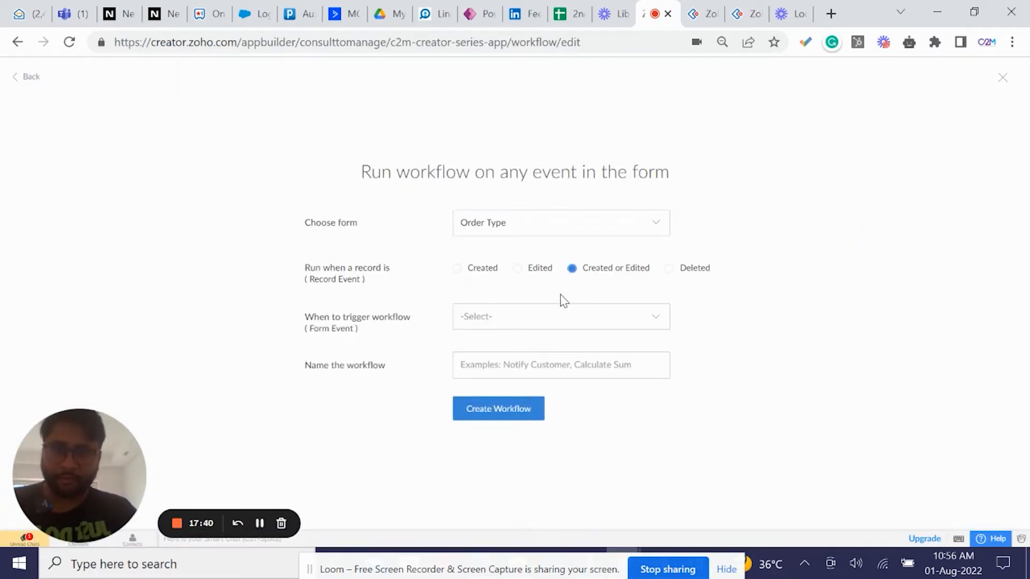
left_click(551, 318)
scroll(512, 408, "down", 2)
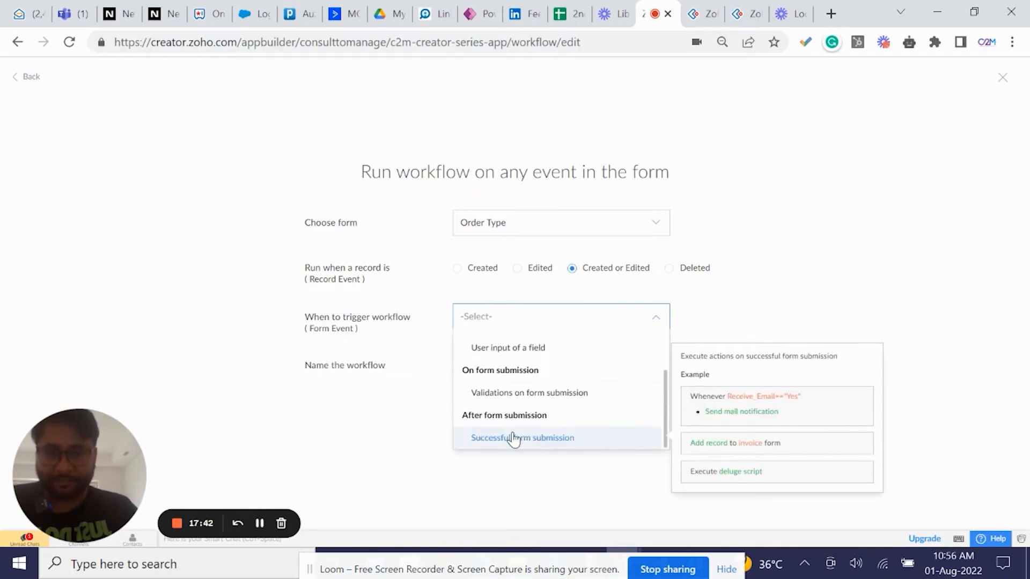
left_click(514, 439)
- Name the order type workflow "Order Typing Adding Notification" and create it
left_click(509, 360)
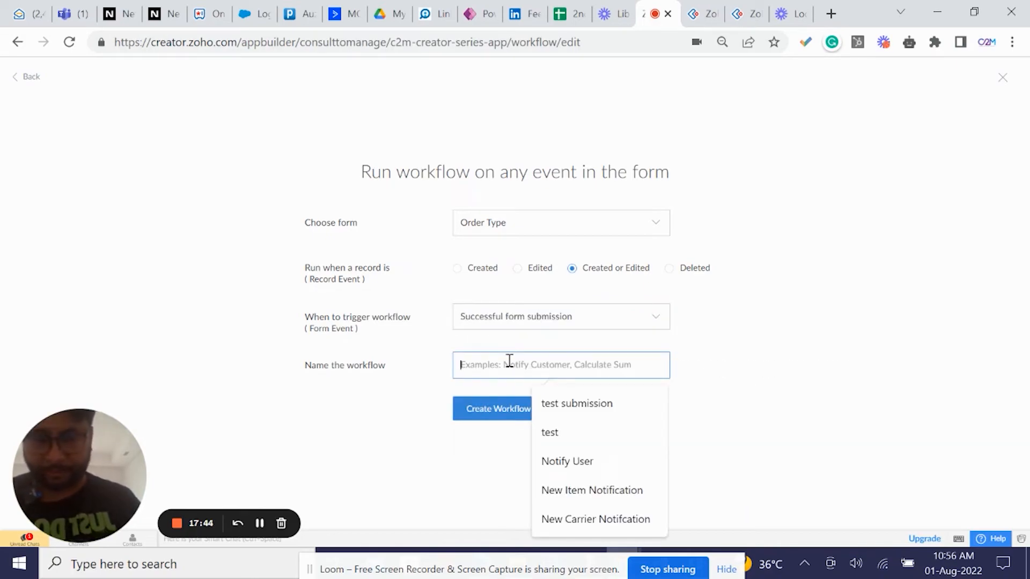
type("O")
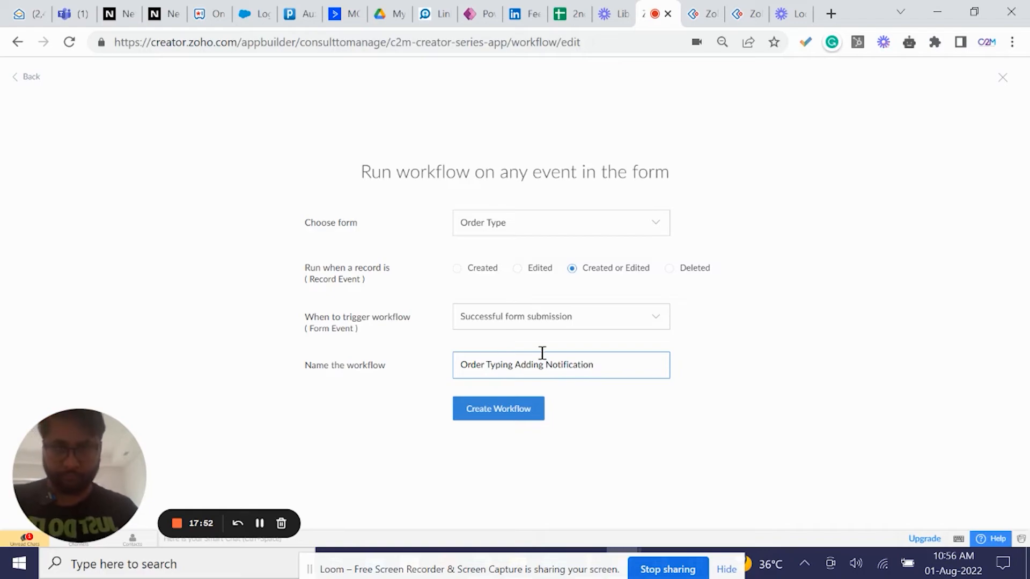
left_click(466, 415)
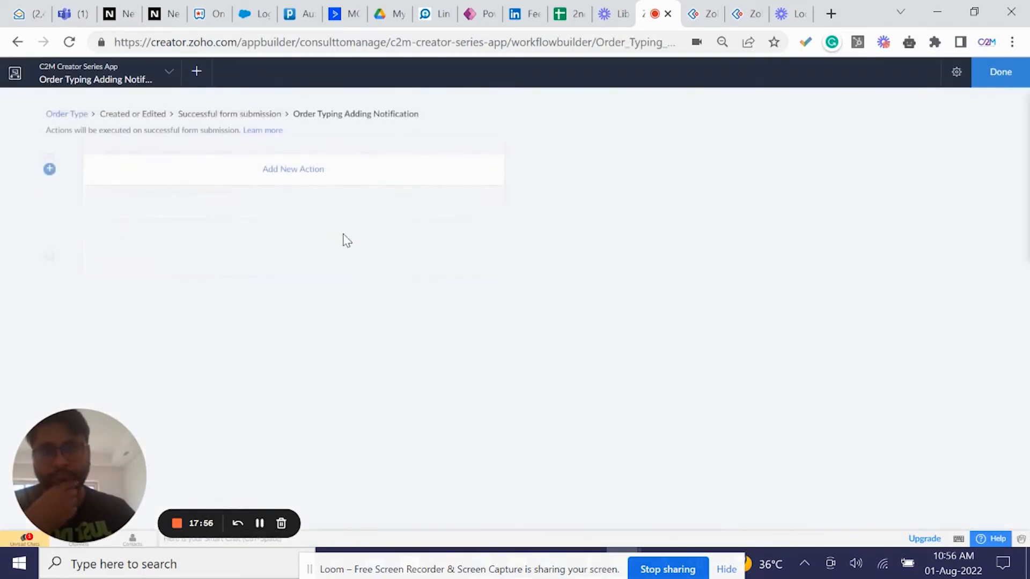
- Rename the order type workflow as "New Order Type Added" in its properties
left_click(956, 73)
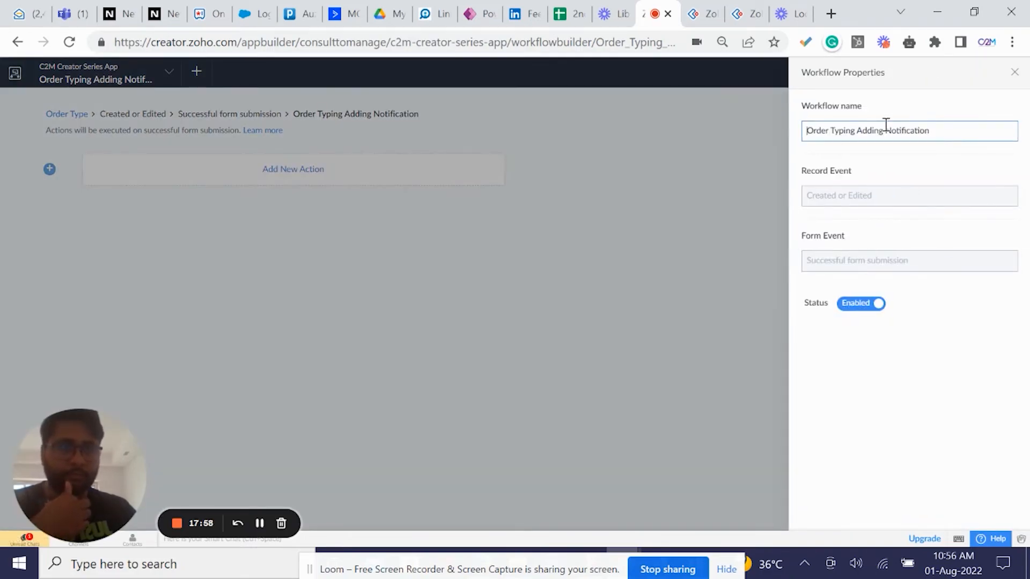
left_click(856, 130)
key("BackSpace")
key("BackSpace")
key("BackSpace")
type("e")
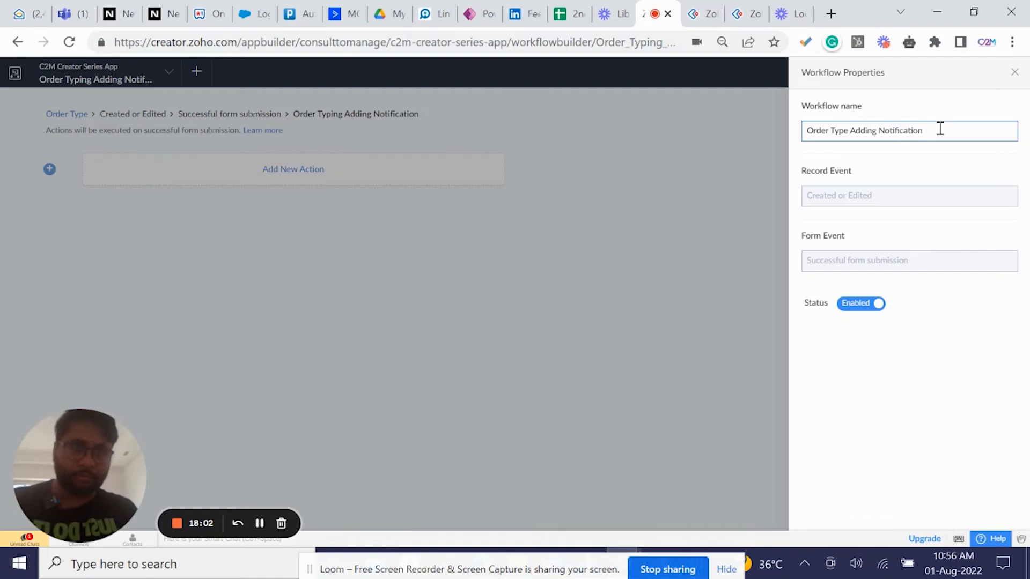
left_click_drag(939, 128, 785, 138)
type("New")
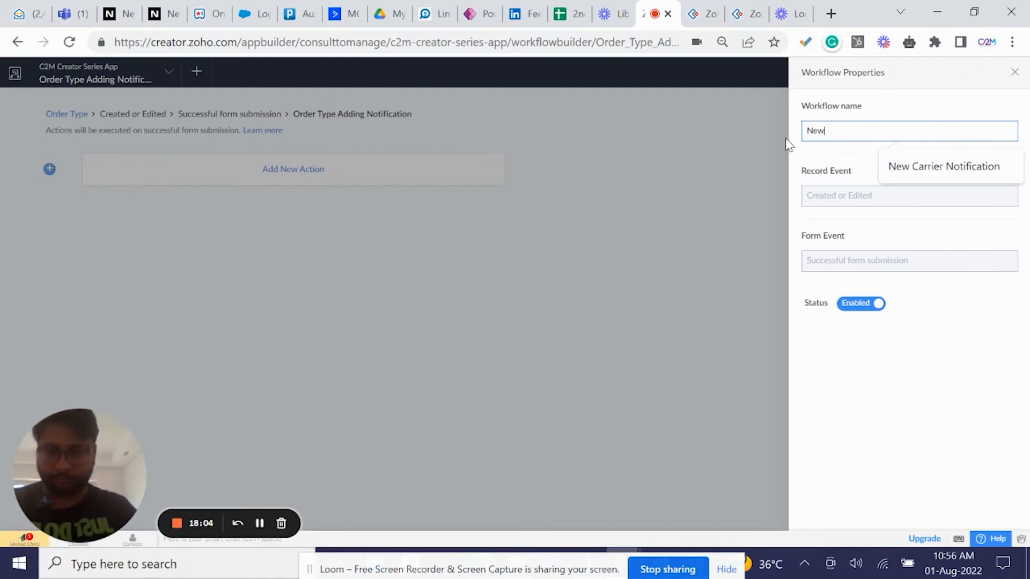
type(" Order Type Added")
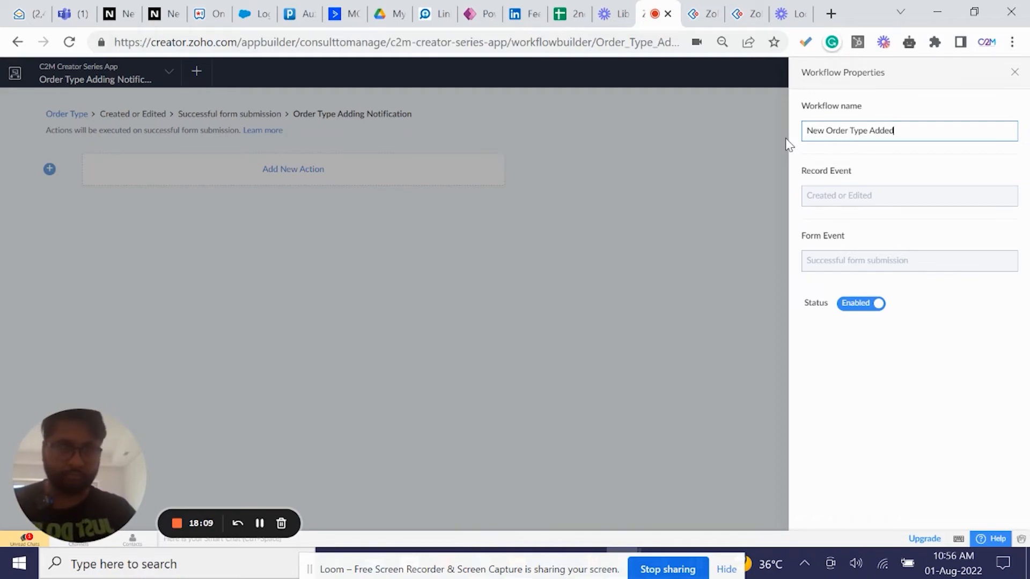
left_click(865, 164)
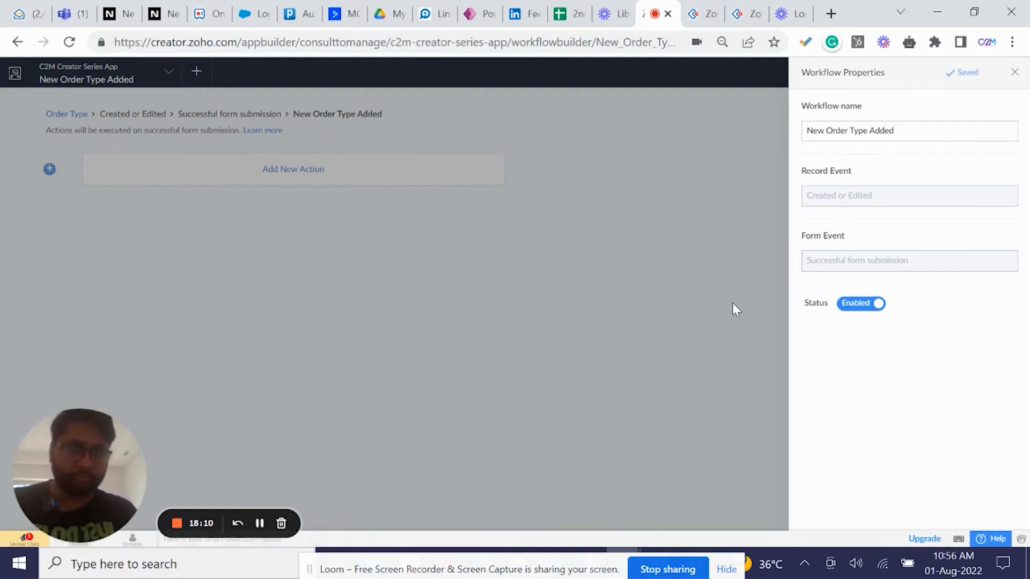
left_click(681, 261)
- Add a Send email action from zoho.adminuserid to both zoho.adminuserid and zoho.loginuserid
left_click(290, 169)
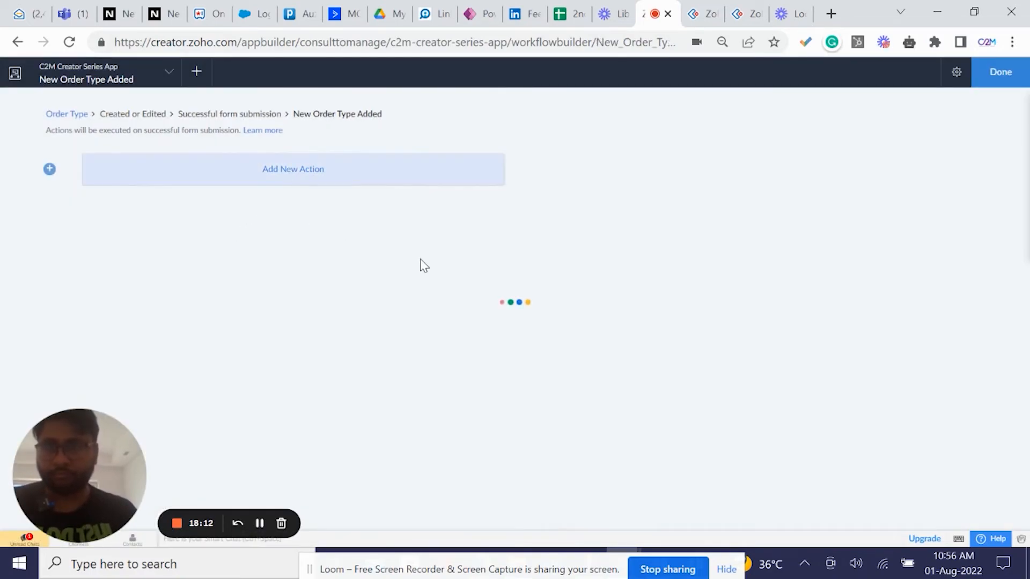
left_click(567, 223)
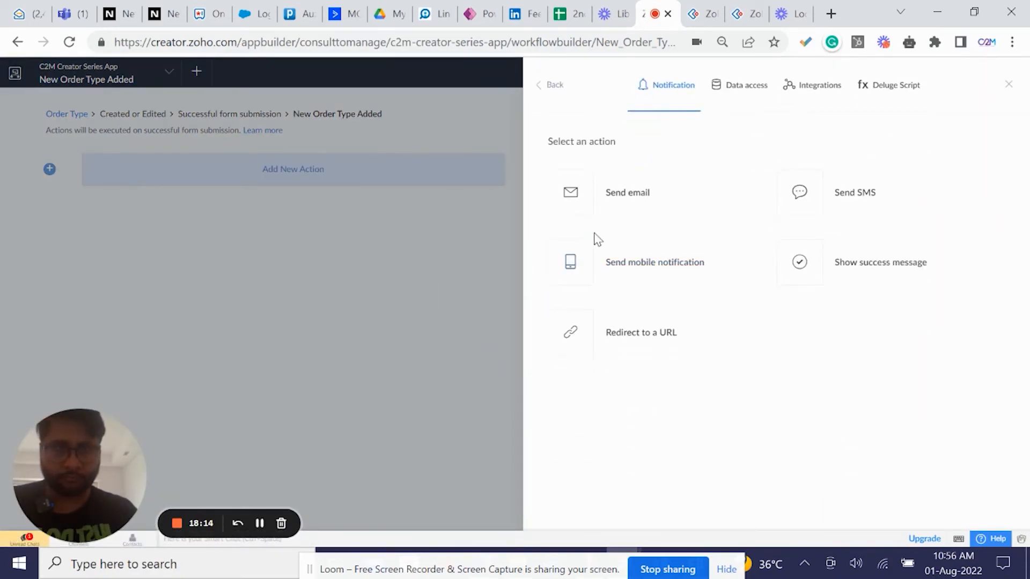
left_click(593, 236)
left_click(740, 151)
left_click(741, 189)
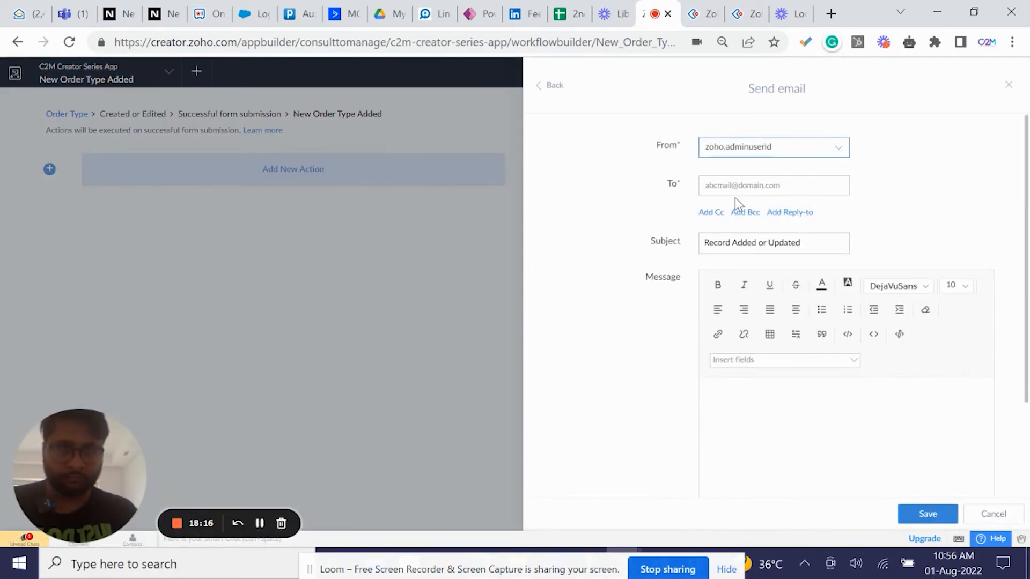
left_click(734, 188)
left_click(732, 229)
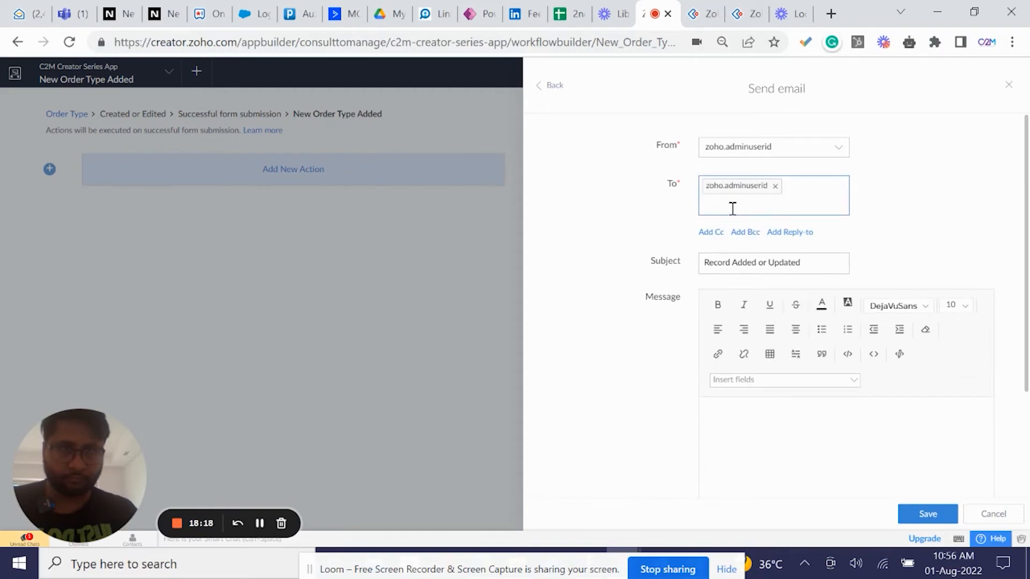
left_click(733, 208)
left_click(735, 253)
- Write the email message with the greeting "Hi," and text announcing a new order type and asking recipients to follow the link to learn more
left_click(737, 433)
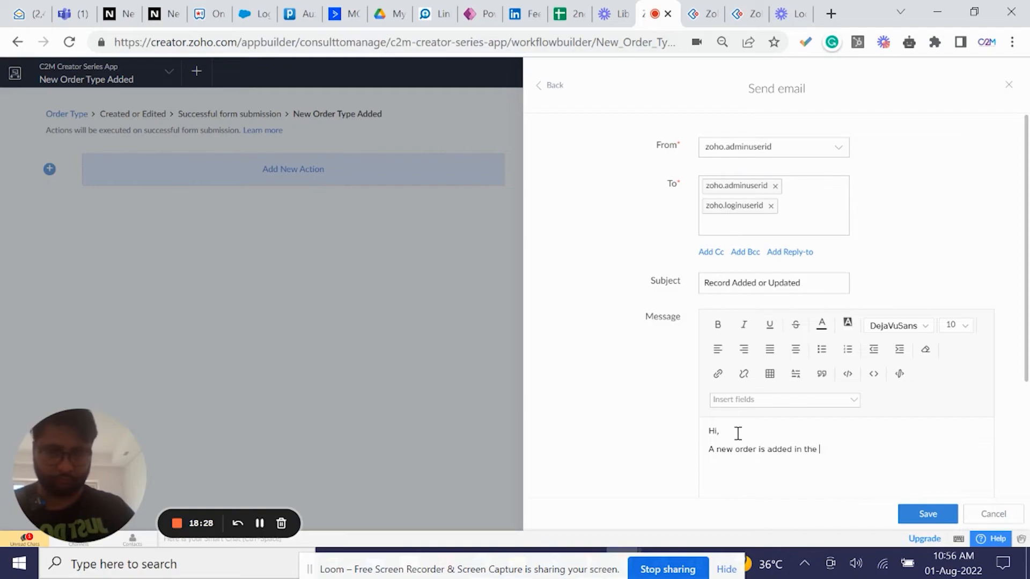
scroll(689, 375, "down", 3)
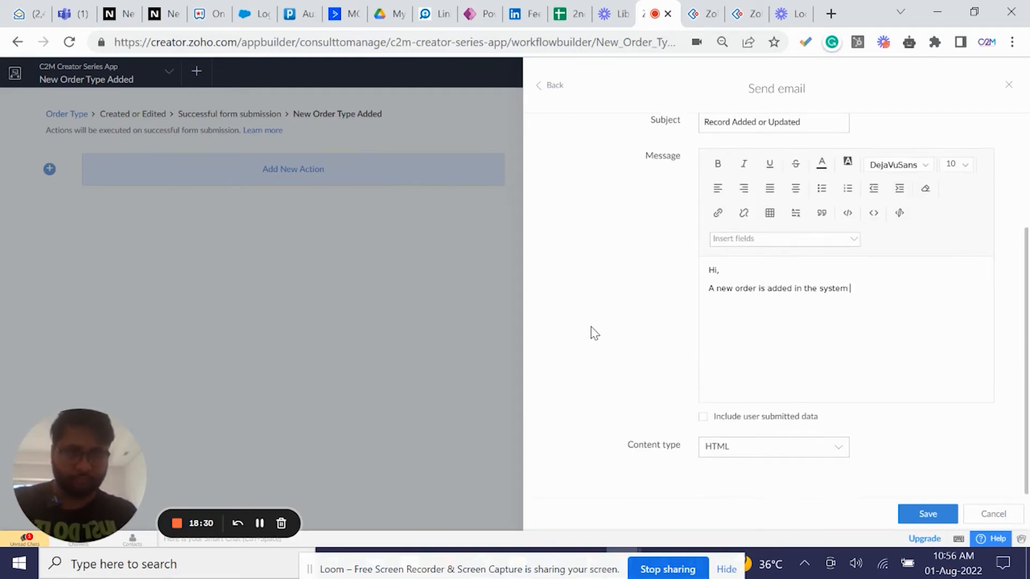
key("BackSpace")
key("BackSpace")
key("BackSpace")
key("BackSpace")
key("BackSpace")
key("BackSpace")
key("BackSpace")
key("BackSpace")
key("BackSpace")
key("BackSpace")
key("BackSpace")
key("BackSpace")
key("BackSpace")
key("BackSpace")
key("BackSpace")
key("BackSpace")
key("BackSpace")
key("BackSpace")
key("BackSpace")
key("BackSpace")
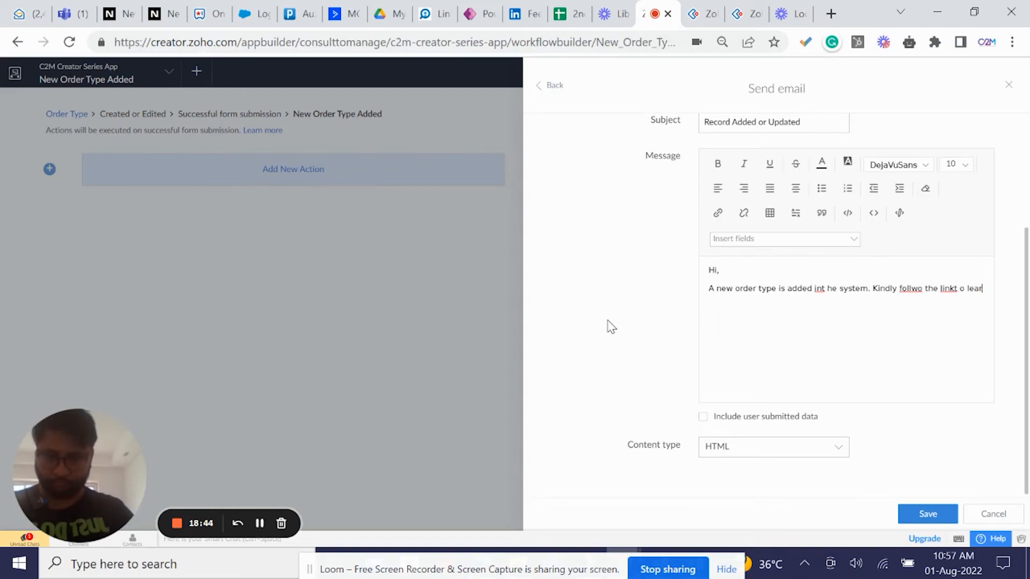
type("n more:")
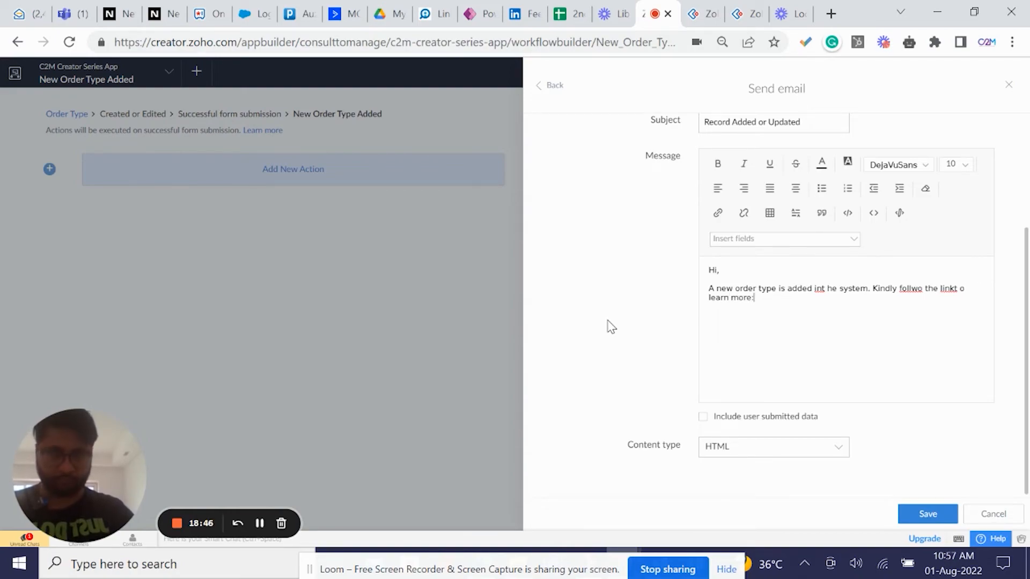
key("Return")
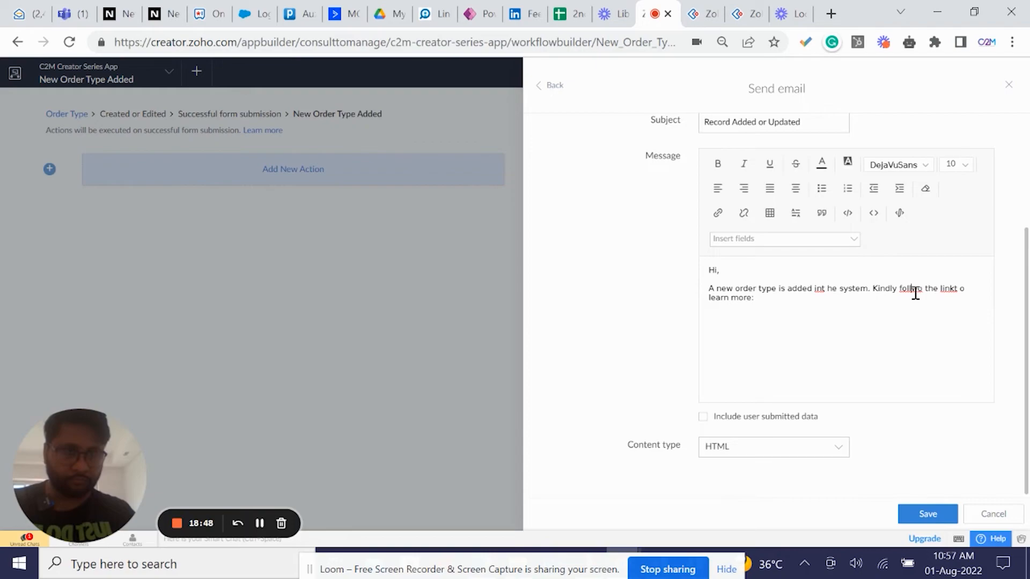
- Correct the message typos so it reads "added in the system. Kindly follow the link to learn more:"
left_click(915, 290)
type("w")
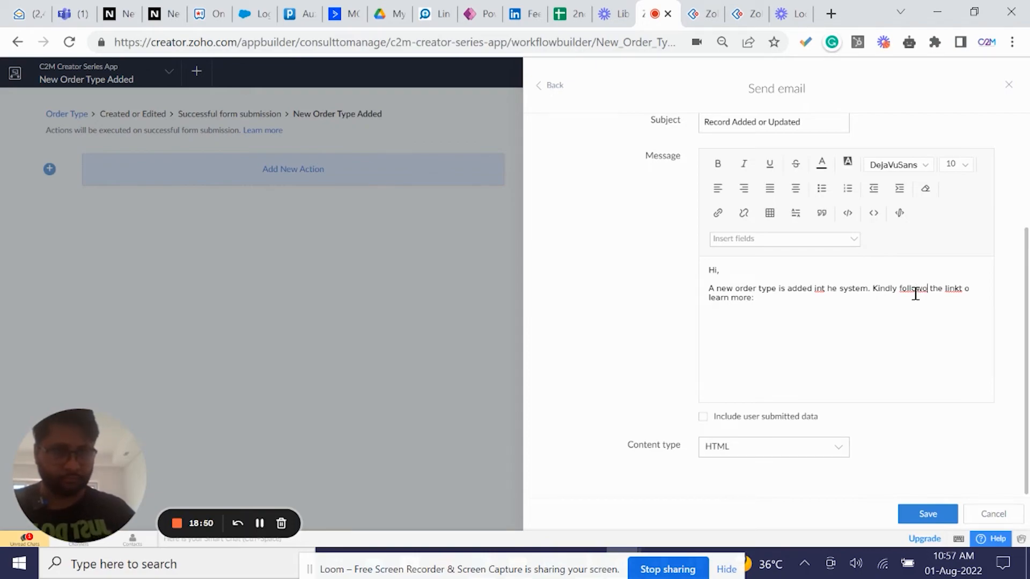
key("BackSpace")
left_click(955, 288)
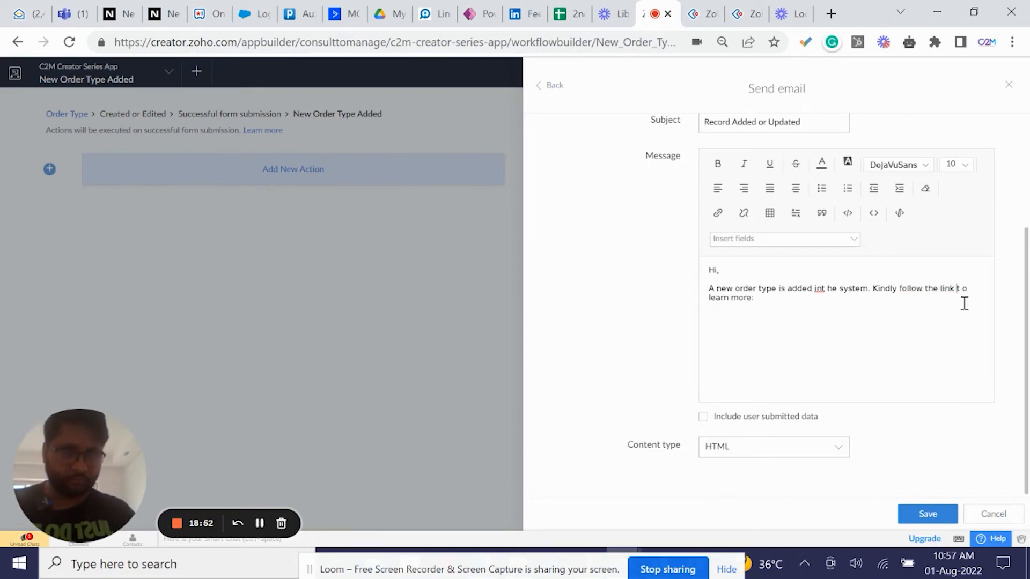
left_click(964, 290)
key("BackSpace")
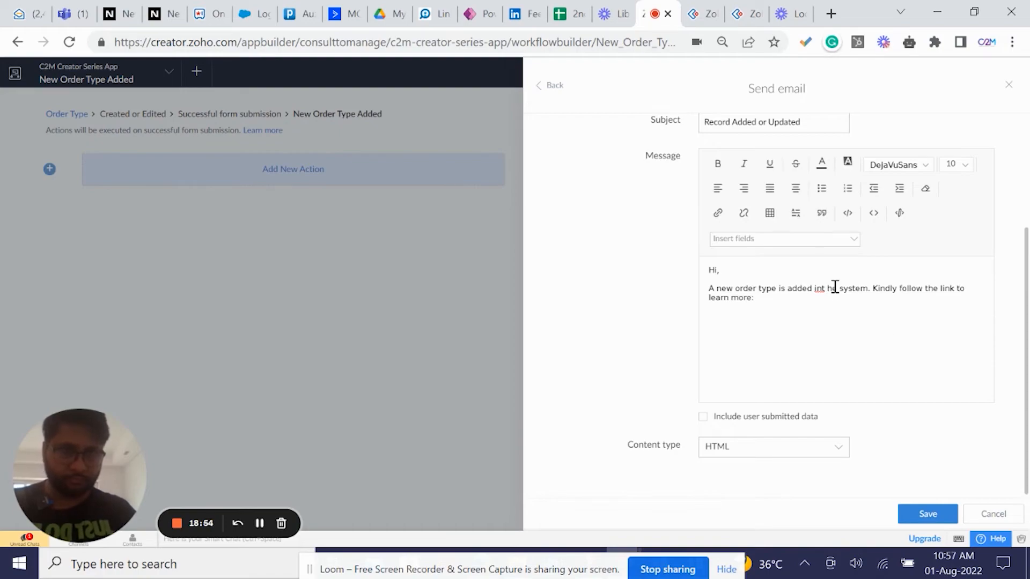
key("BackSpace")
key("Left")
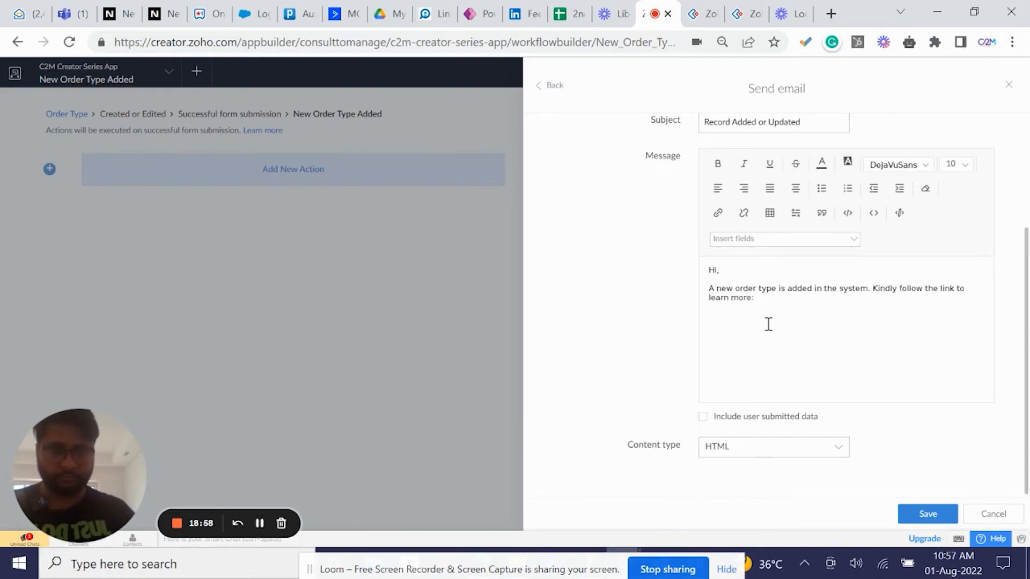
- Switch to the live C2M Creator Series App, open the All Order Types report and copy its web address
scroll(728, 179, "up", 3)
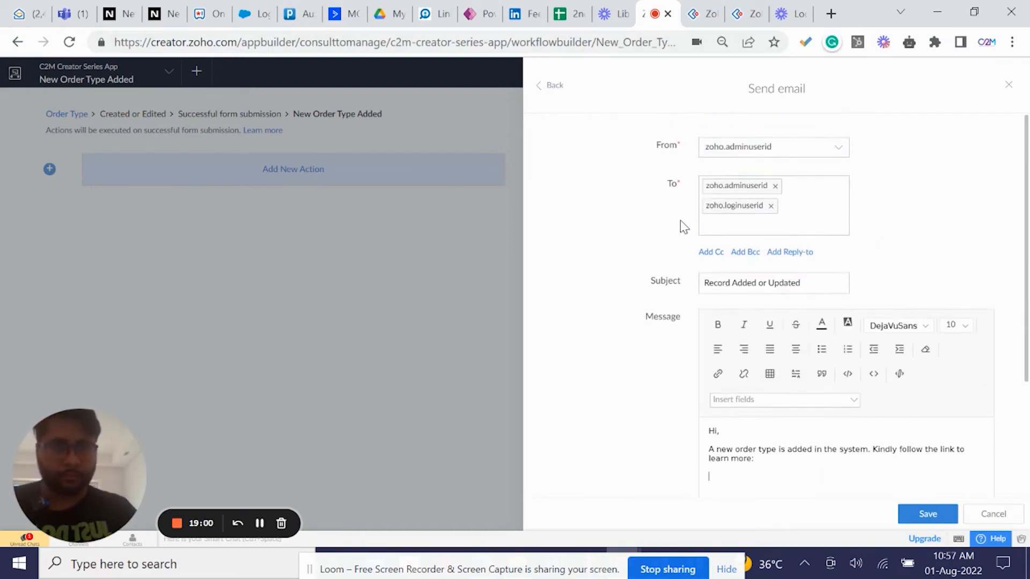
scroll(673, 268, "down", 2)
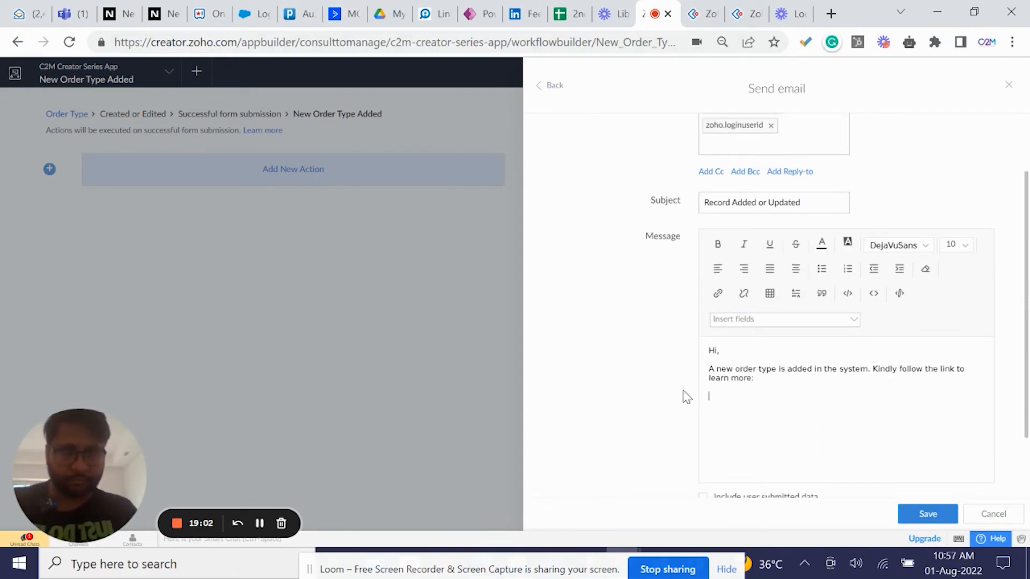
left_click(710, 7)
left_click(85, 260)
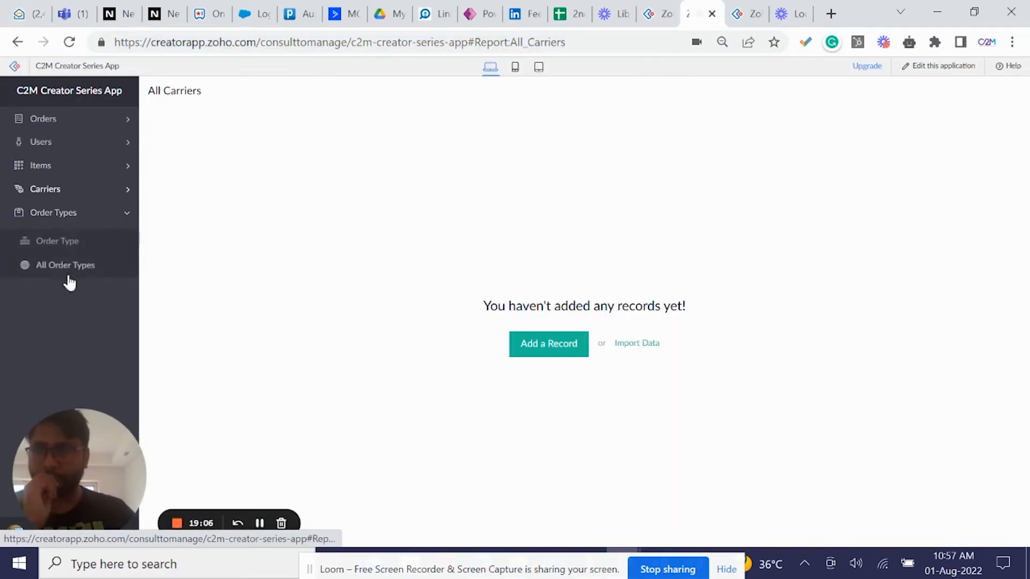
left_click(48, 260)
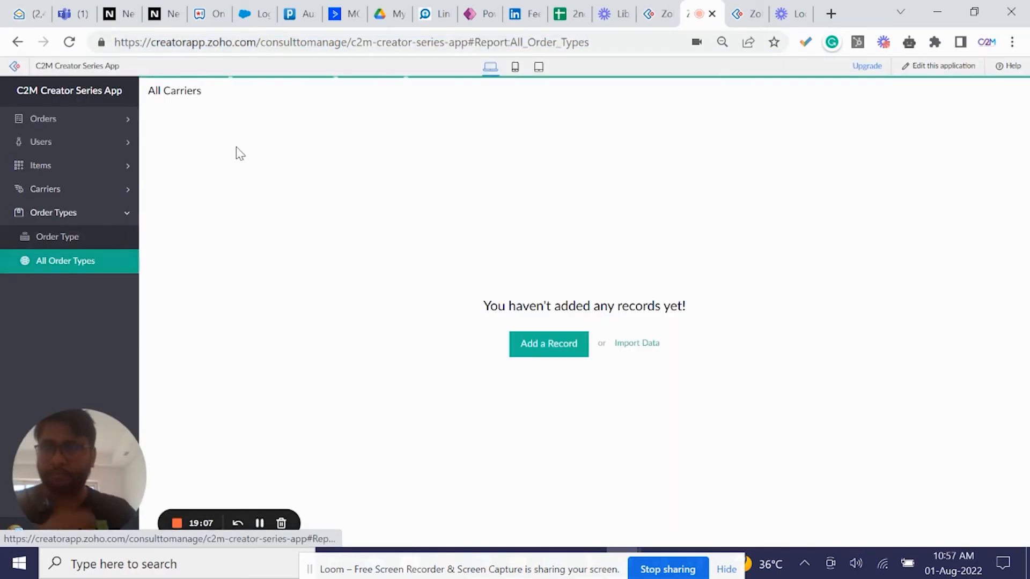
left_click(268, 47)
key("ctrl+c")
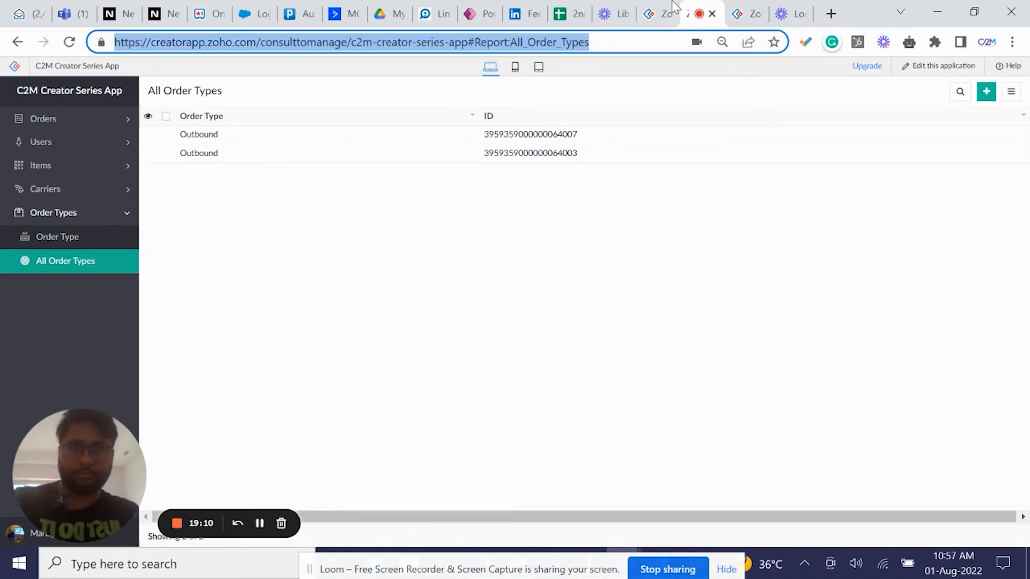
- Back in the workflow builder, paste the report link into the message, end it with "Regards" and save the email action
left_click(657, 14)
key("ctrl+v")
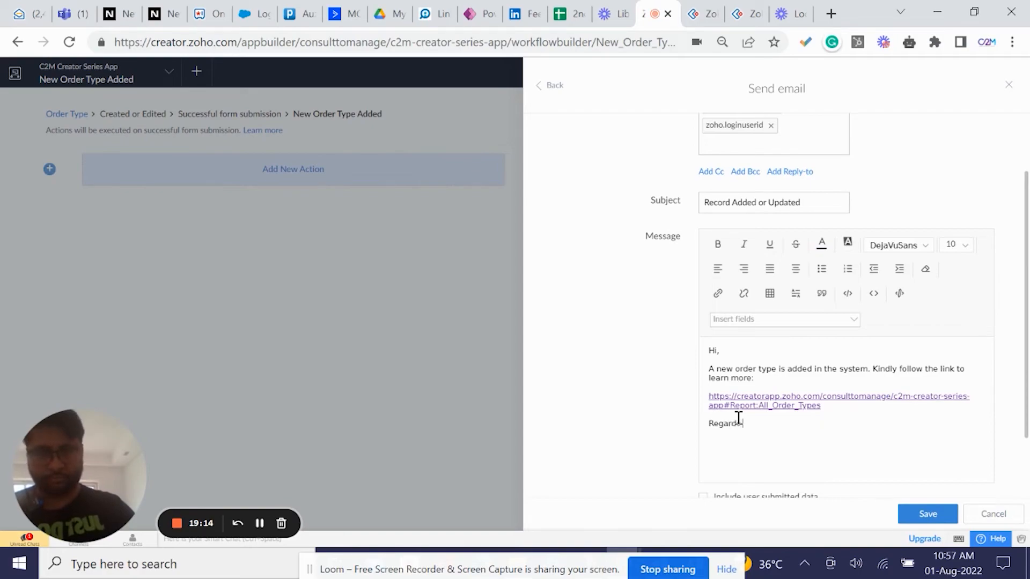
scroll(652, 380, "up", 1)
scroll(646, 375, "down", 2)
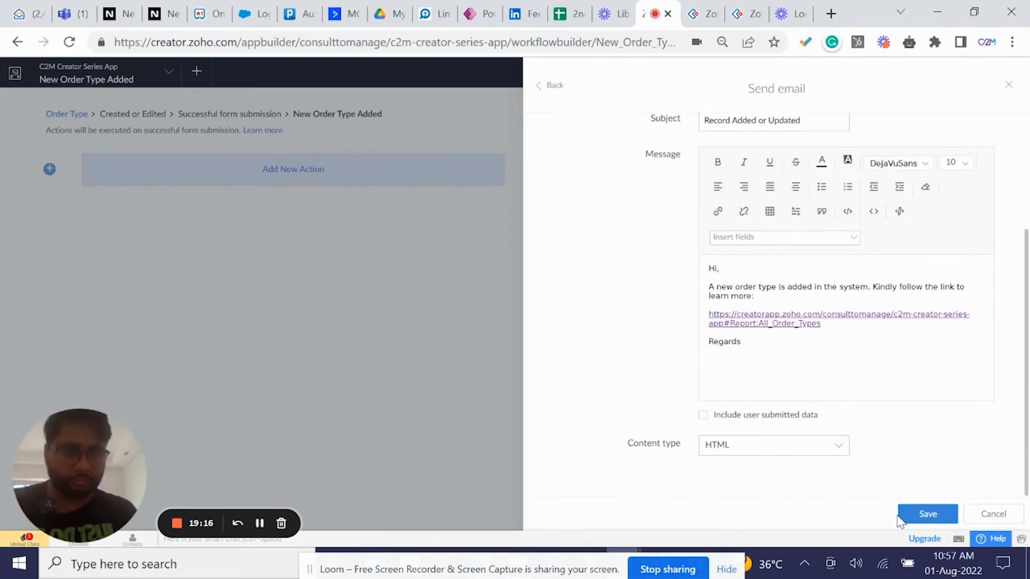
left_click(909, 516)
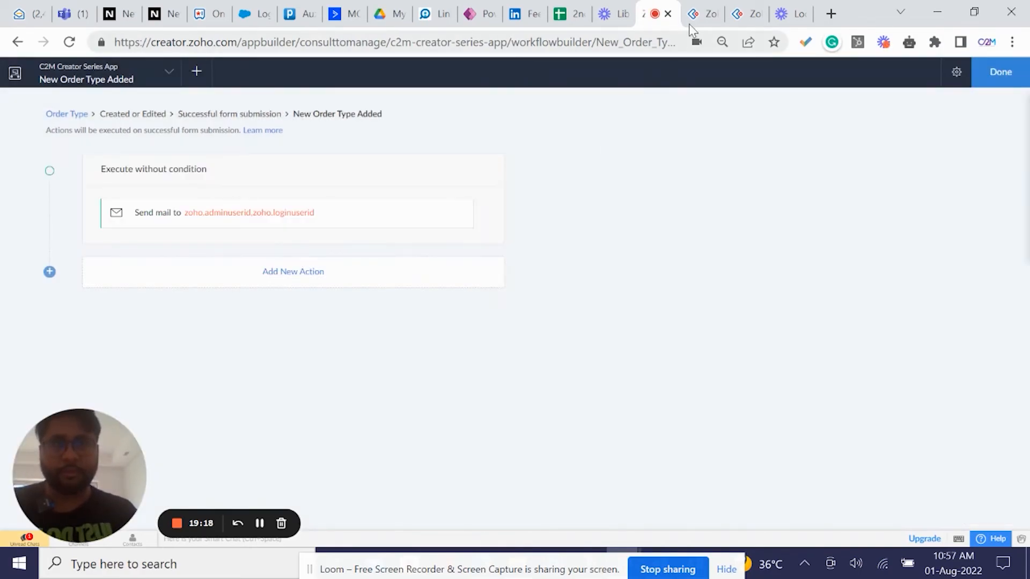
- Switch to the live app and submit a new order type record named "Staging"
left_click(696, 16)
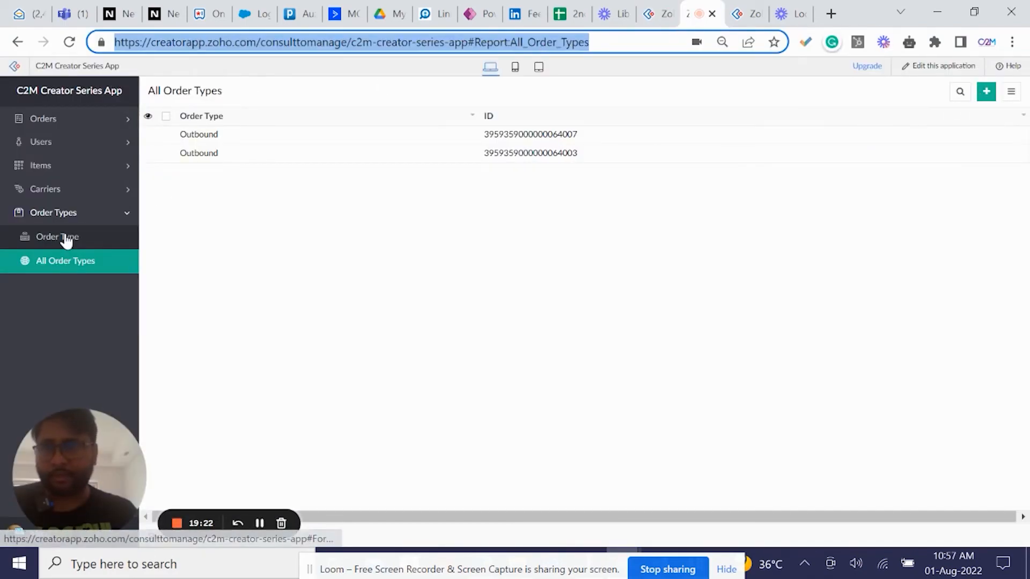
left_click(67, 236)
left_click(227, 129)
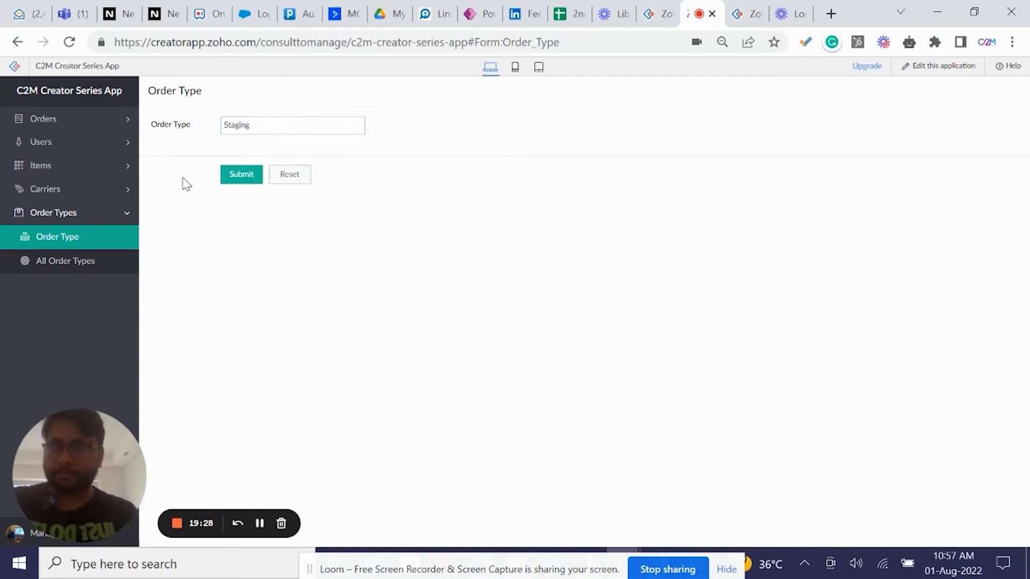
left_click(237, 174)
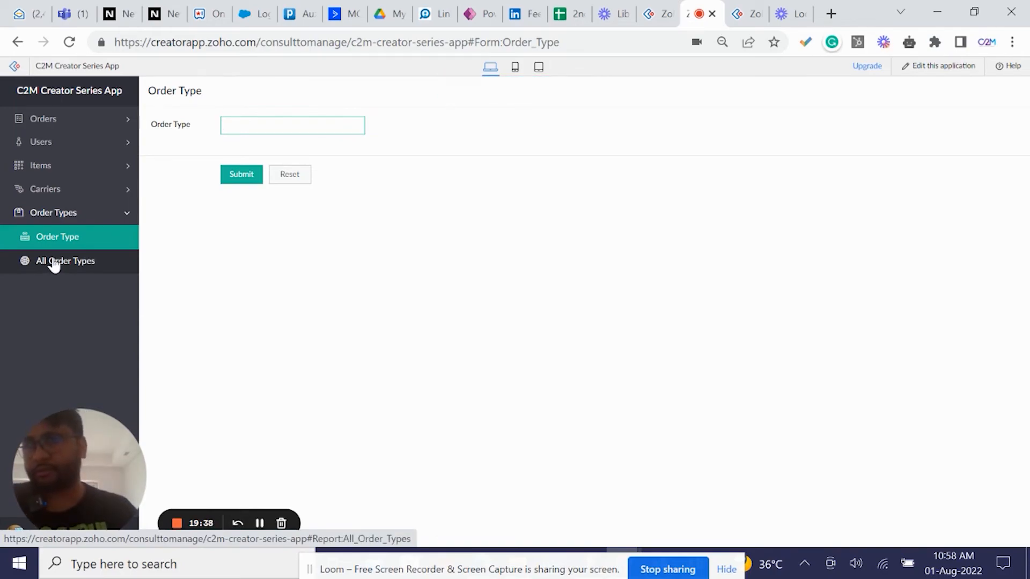
- Switch to Zoho Mail and open the "Record Added or Updated" notification email from the Inbox
left_click(28, 13)
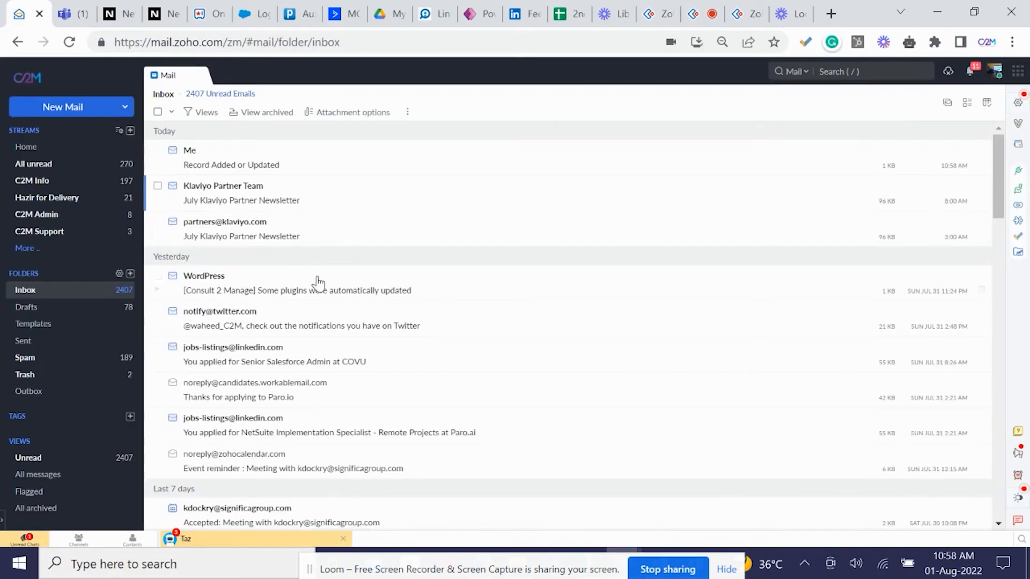
left_click(242, 164)
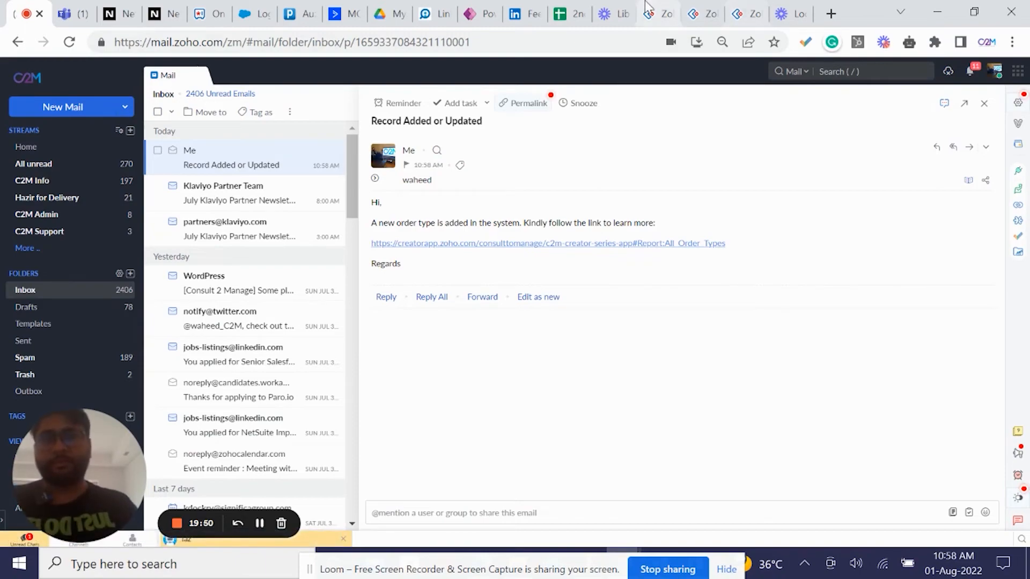
- Return to the workflow builder and finish editing the New Order Type Added workflow
left_click(667, 8)
left_click(987, 73)
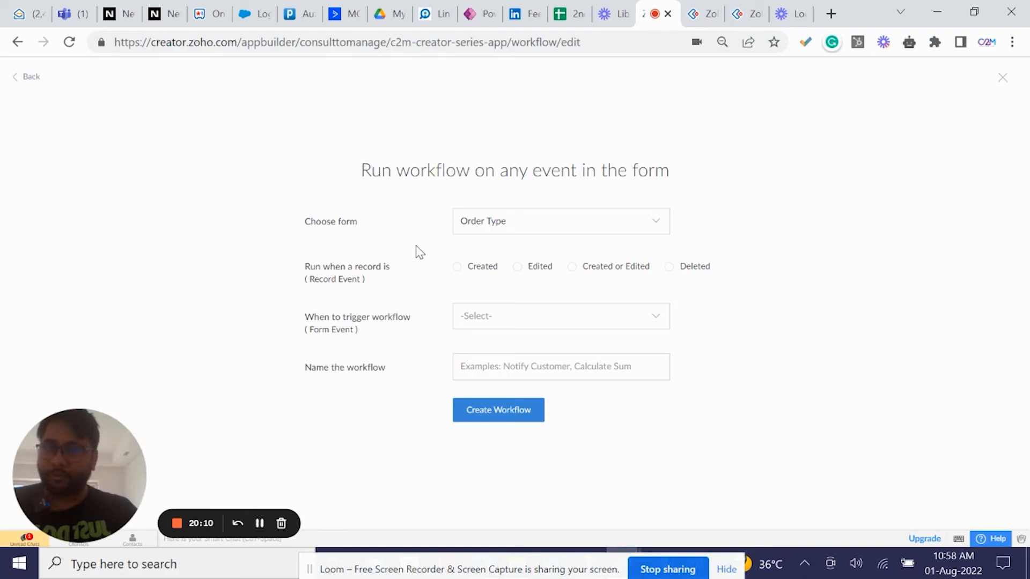
left_click(542, 225)
left_click(934, 129)
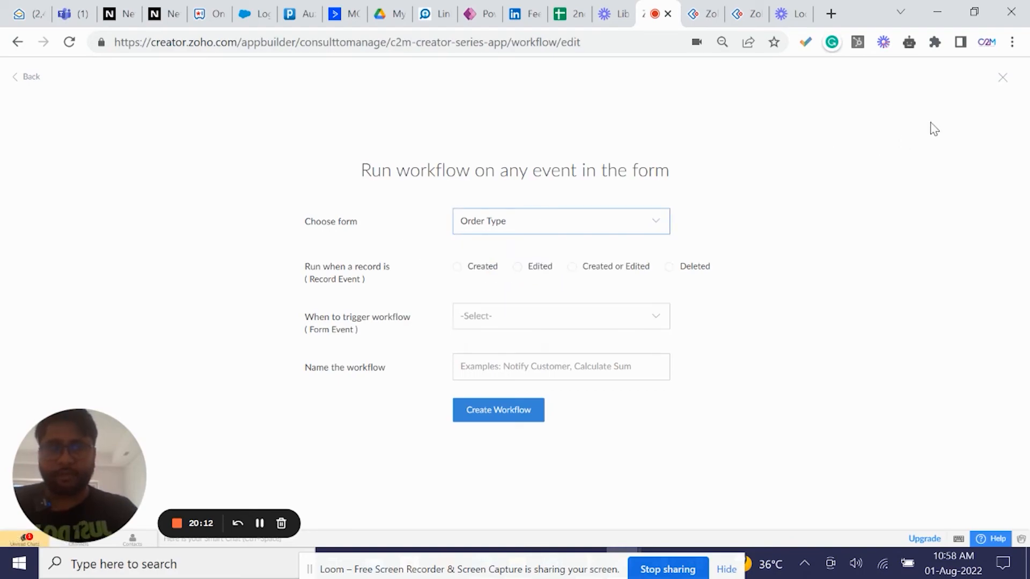
left_click(1001, 80)
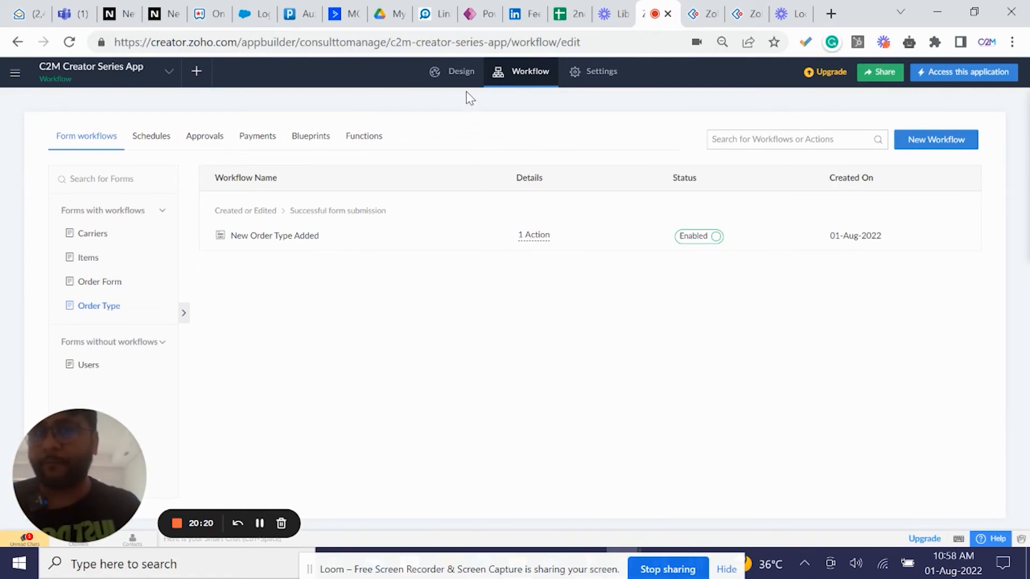
- Open the Order Type form in the form builder from the app's design view, examine its field properties and close the builder
left_click(463, 73)
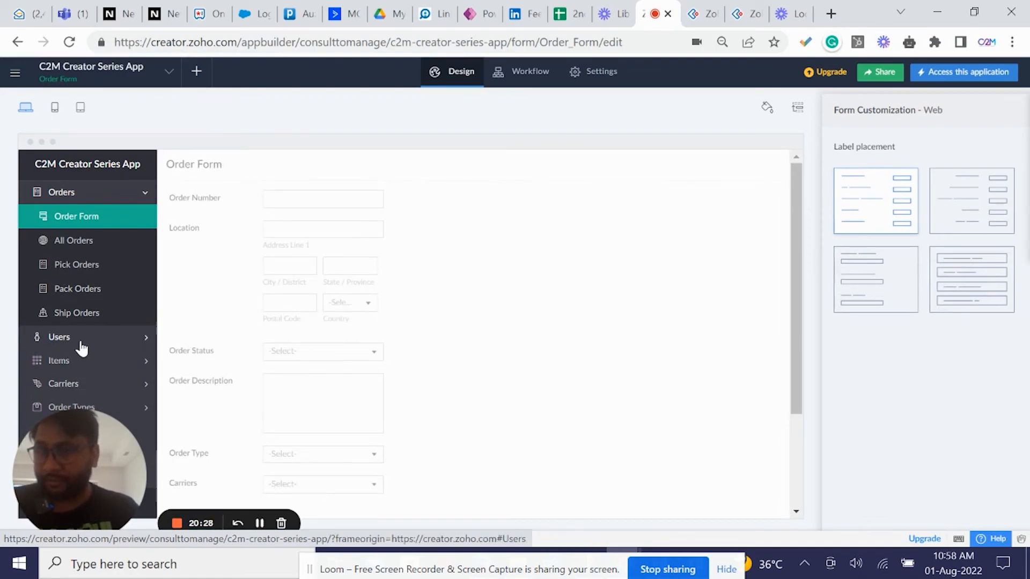
left_click_drag(100, 439, 666, 476)
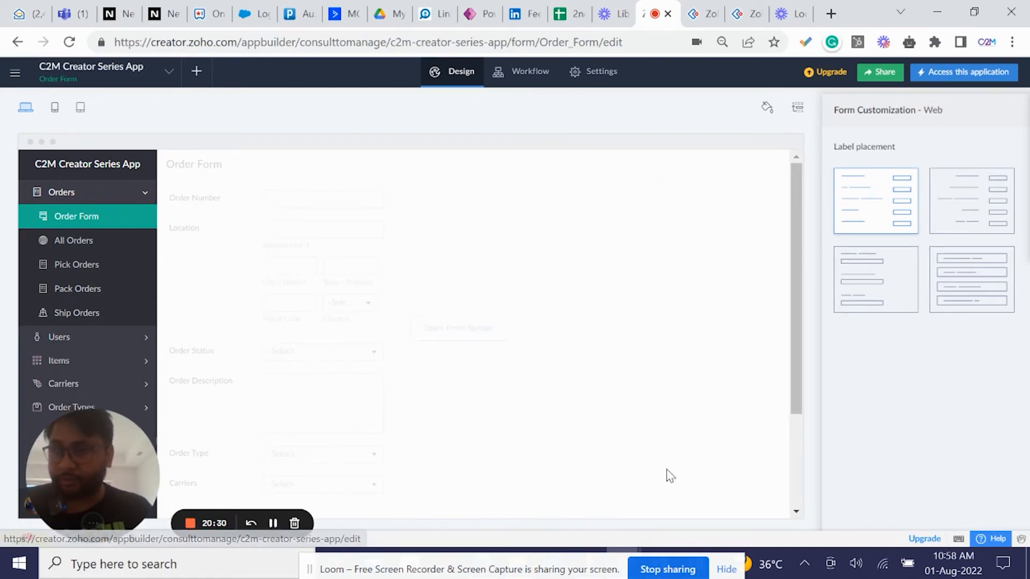
left_click_drag(108, 455, 643, 424)
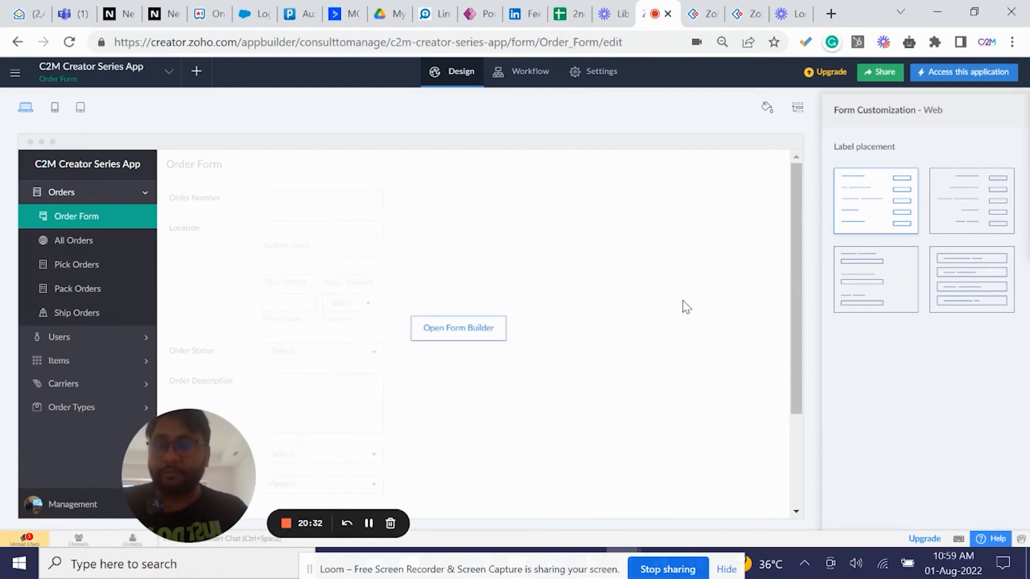
left_click_drag(210, 438, 566, 391)
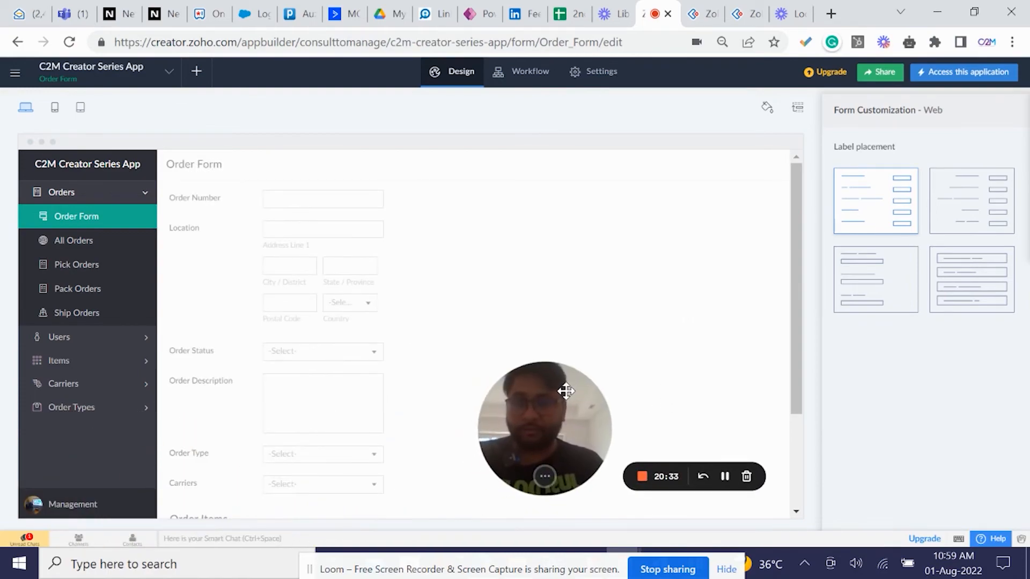
left_click(131, 407)
left_click(102, 312)
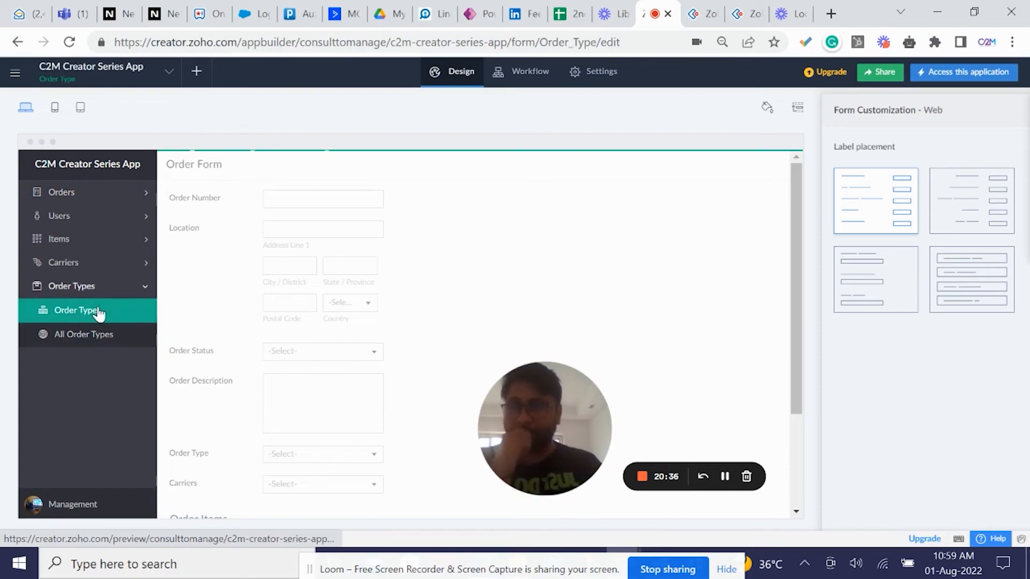
left_click(424, 321)
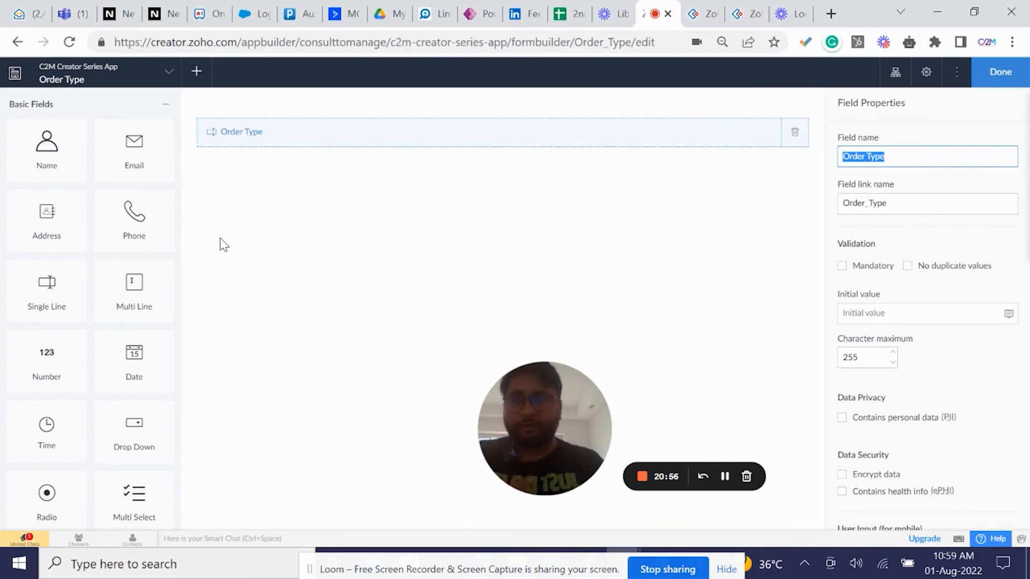
left_click(992, 78)
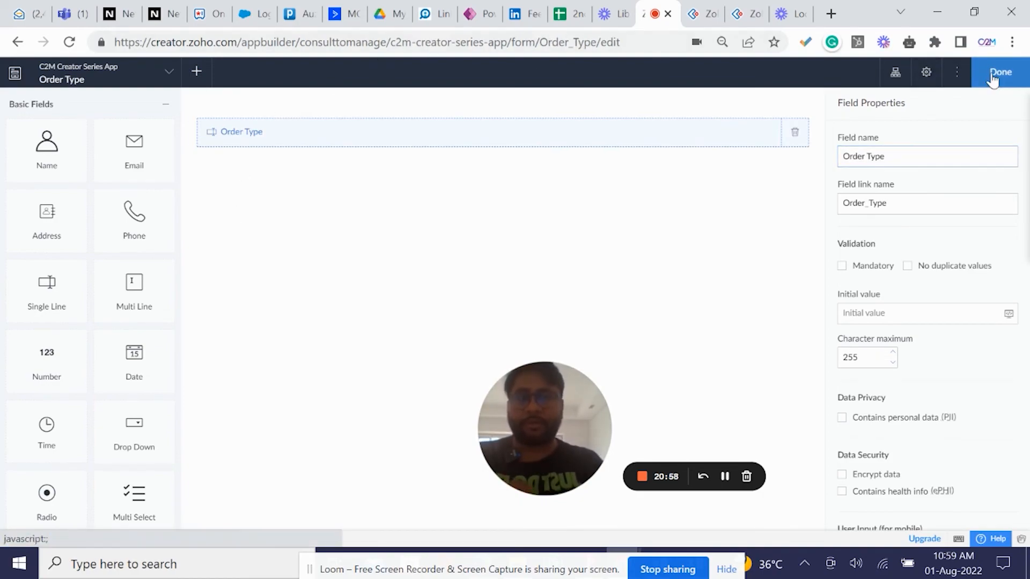
- Open the Order Form in the form builder and examine its Order Status, Location, Order Description, Order Type and Carriers field properties, and close it
left_click(84, 198)
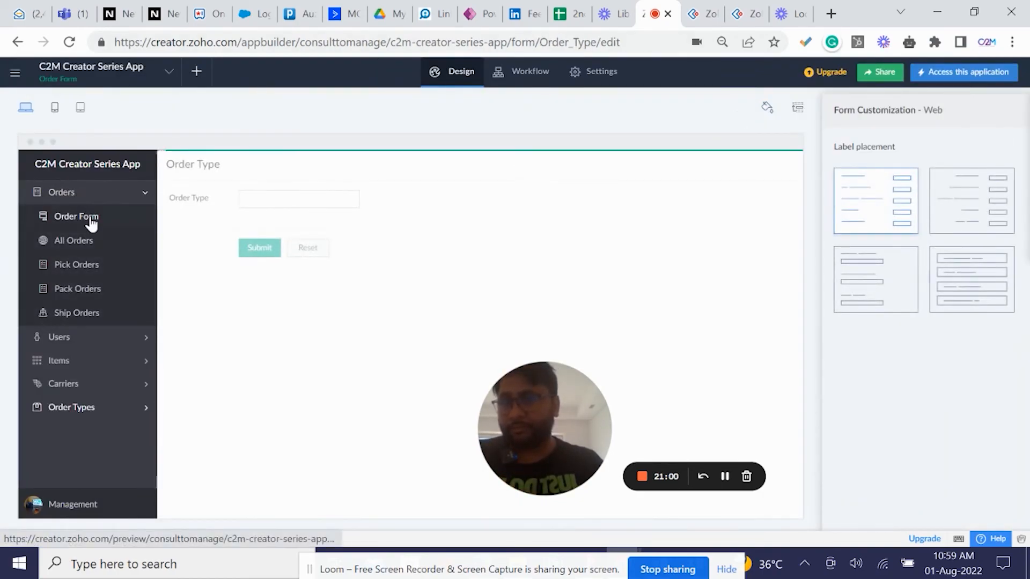
left_click(91, 222)
mouse_move(400, 319)
left_click(437, 329)
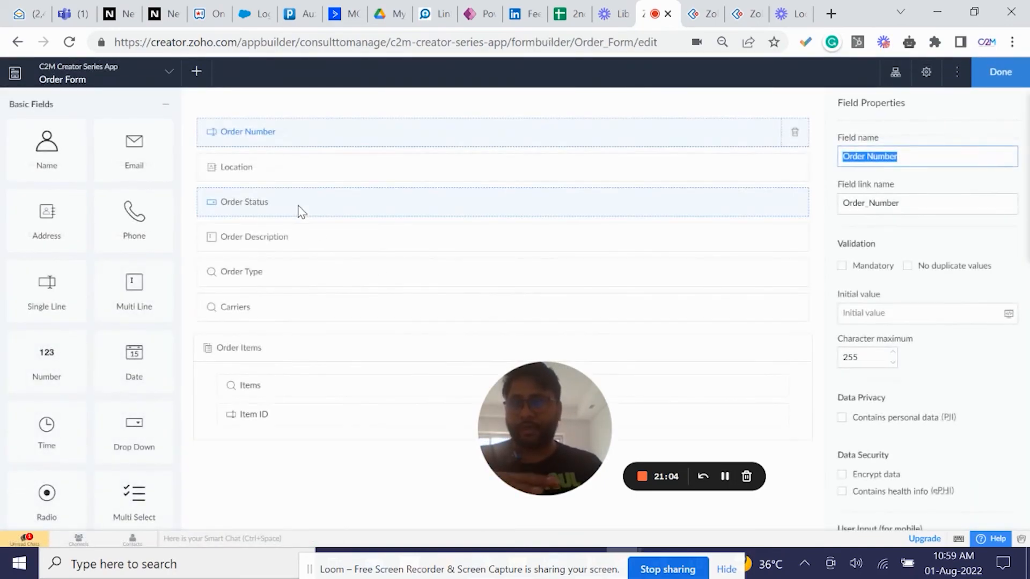
left_click(302, 198)
left_click(313, 175)
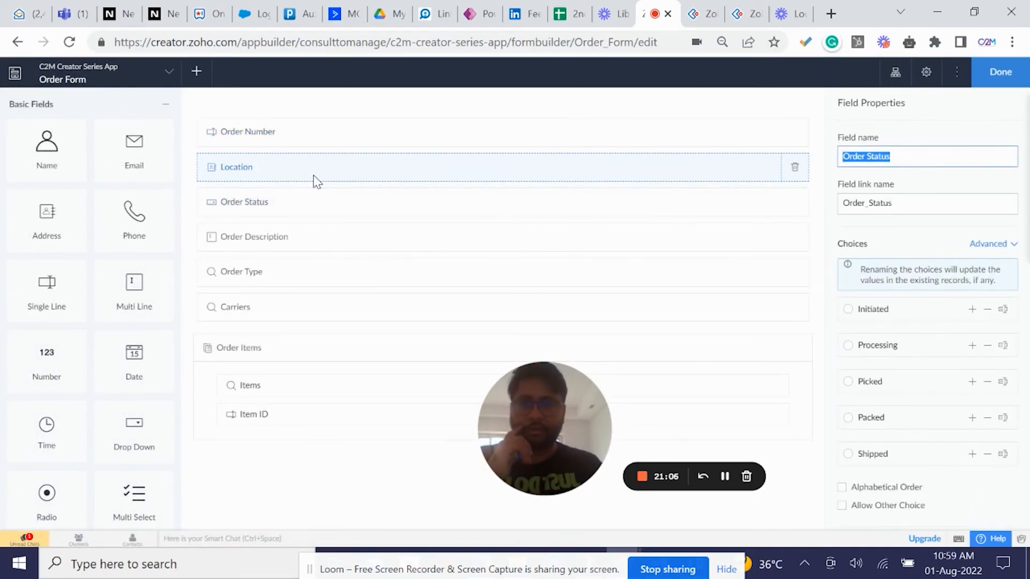
left_click(312, 248)
left_click(299, 275)
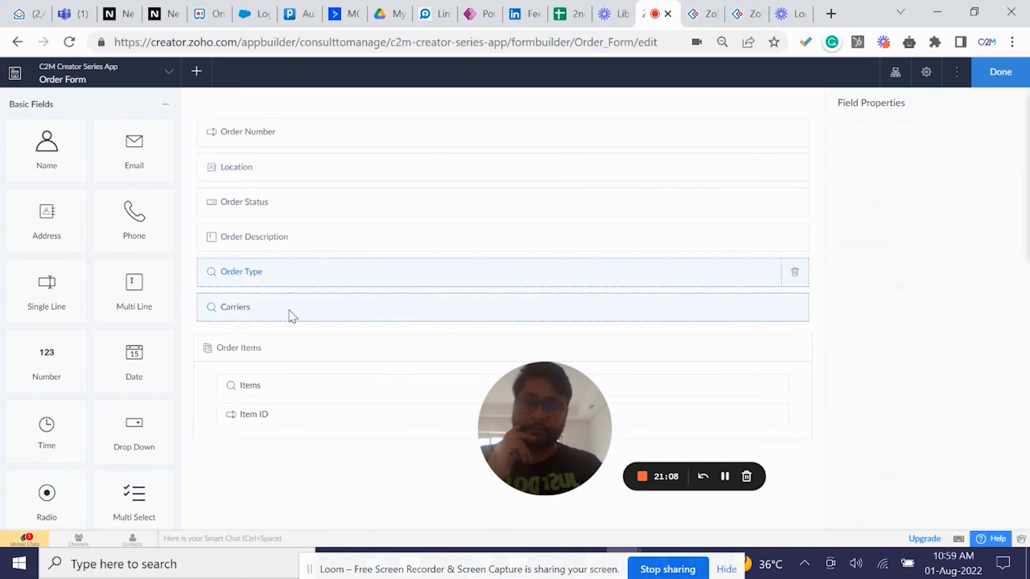
left_click(289, 312)
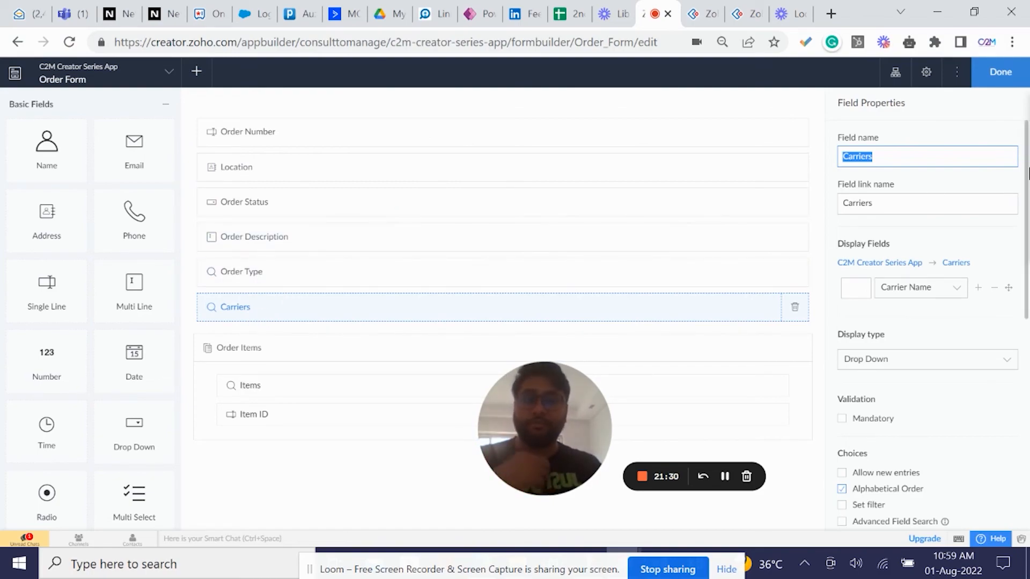
left_click(999, 75)
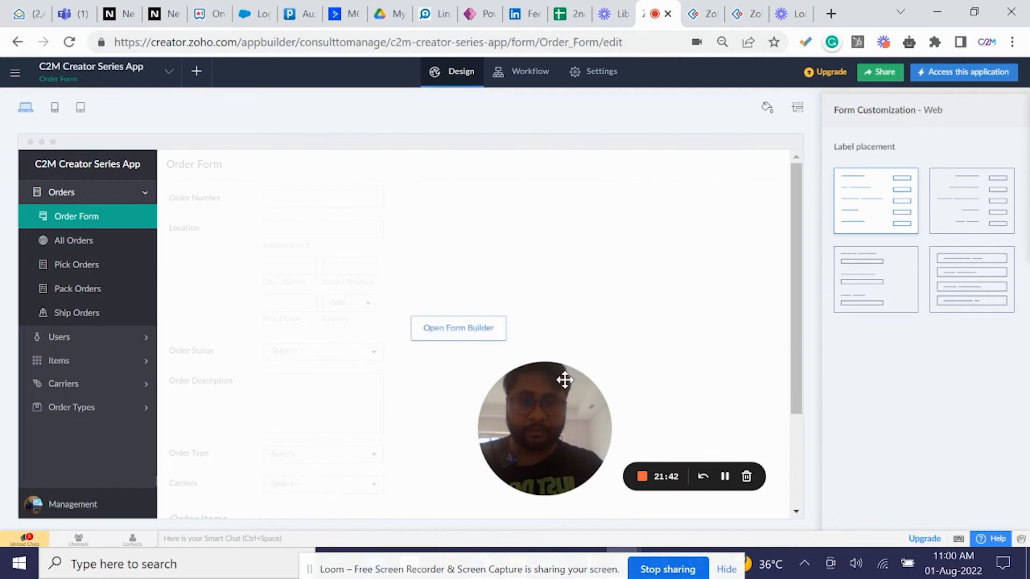
left_click(775, 9)
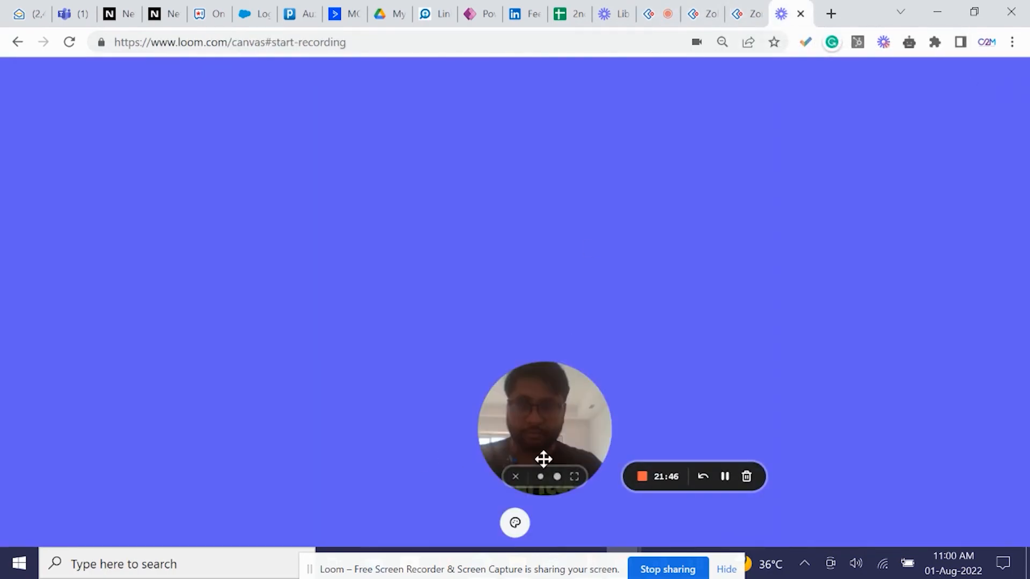
left_click(575, 476)
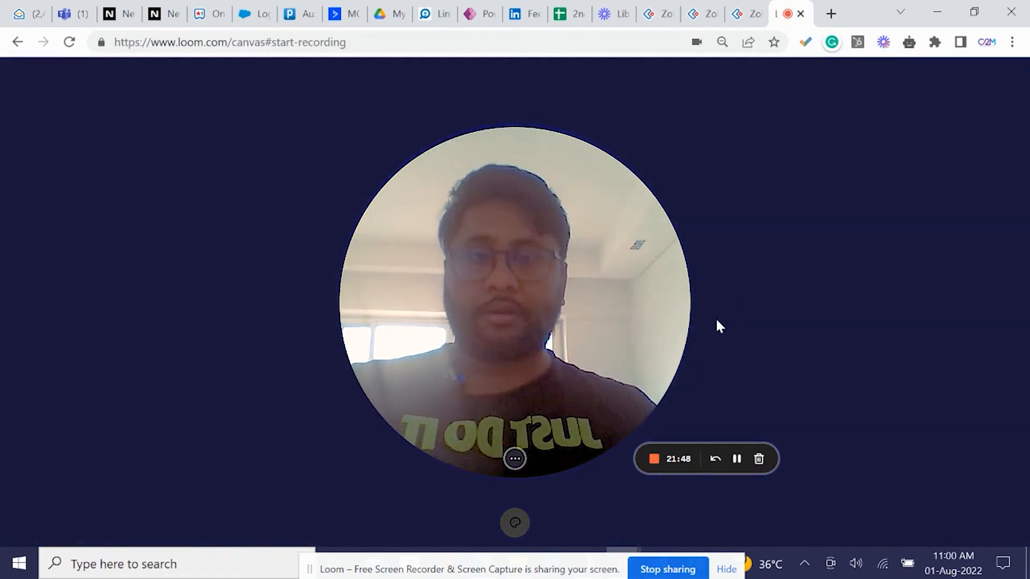